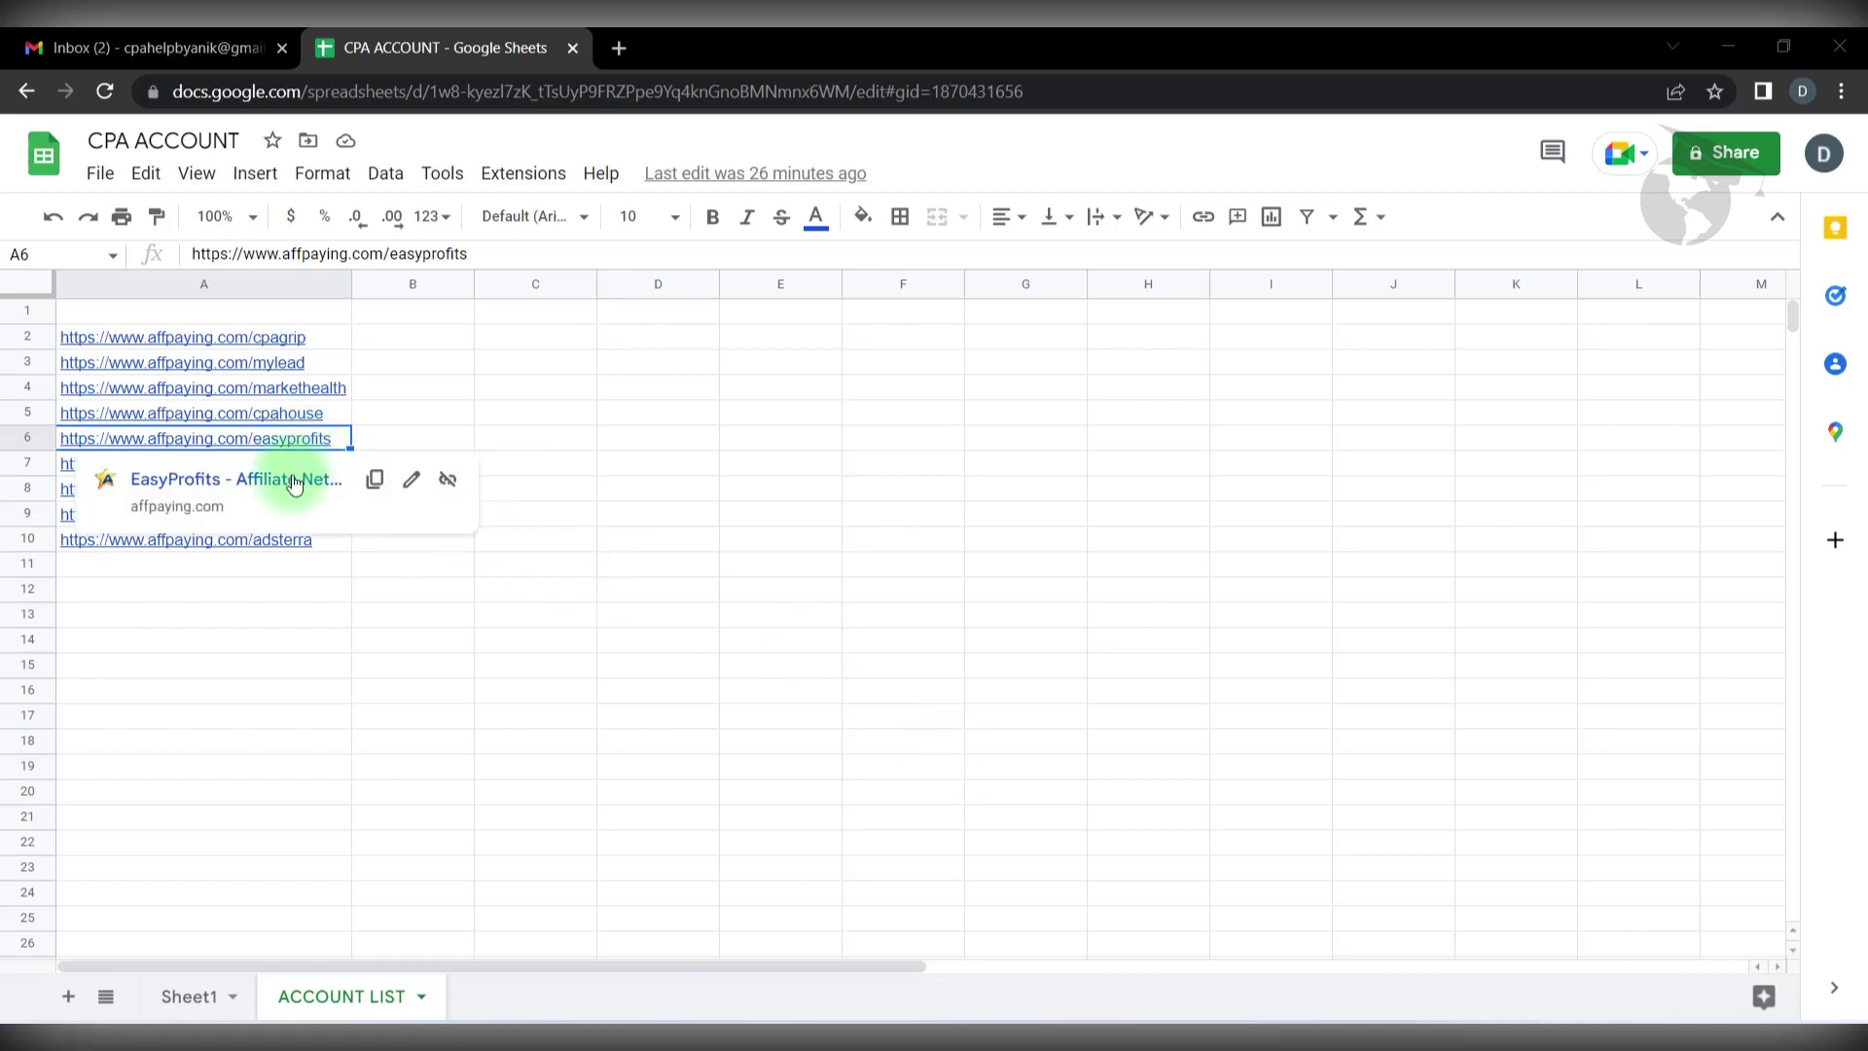
# Step: Follow the EasyProfits link in the account list to its site and open the registration form for a new account
pyautogui.click(292, 481)
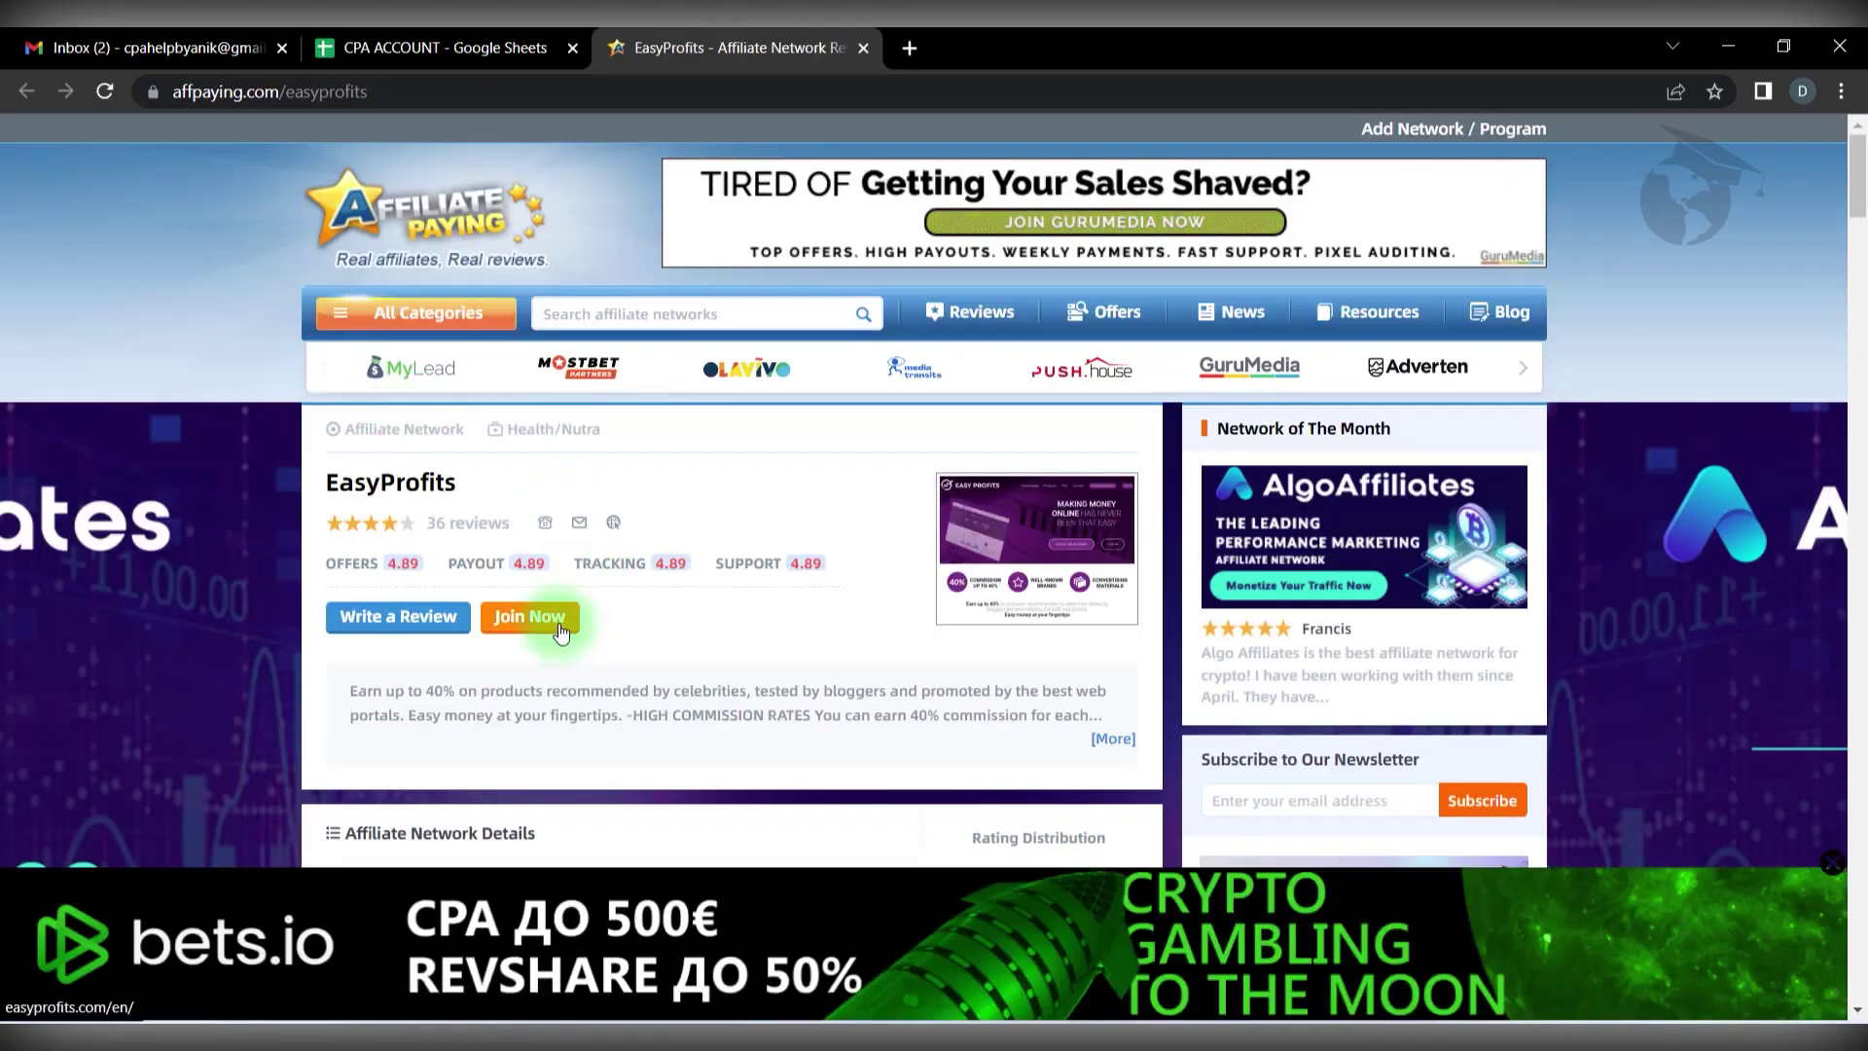
pyautogui.click(562, 631)
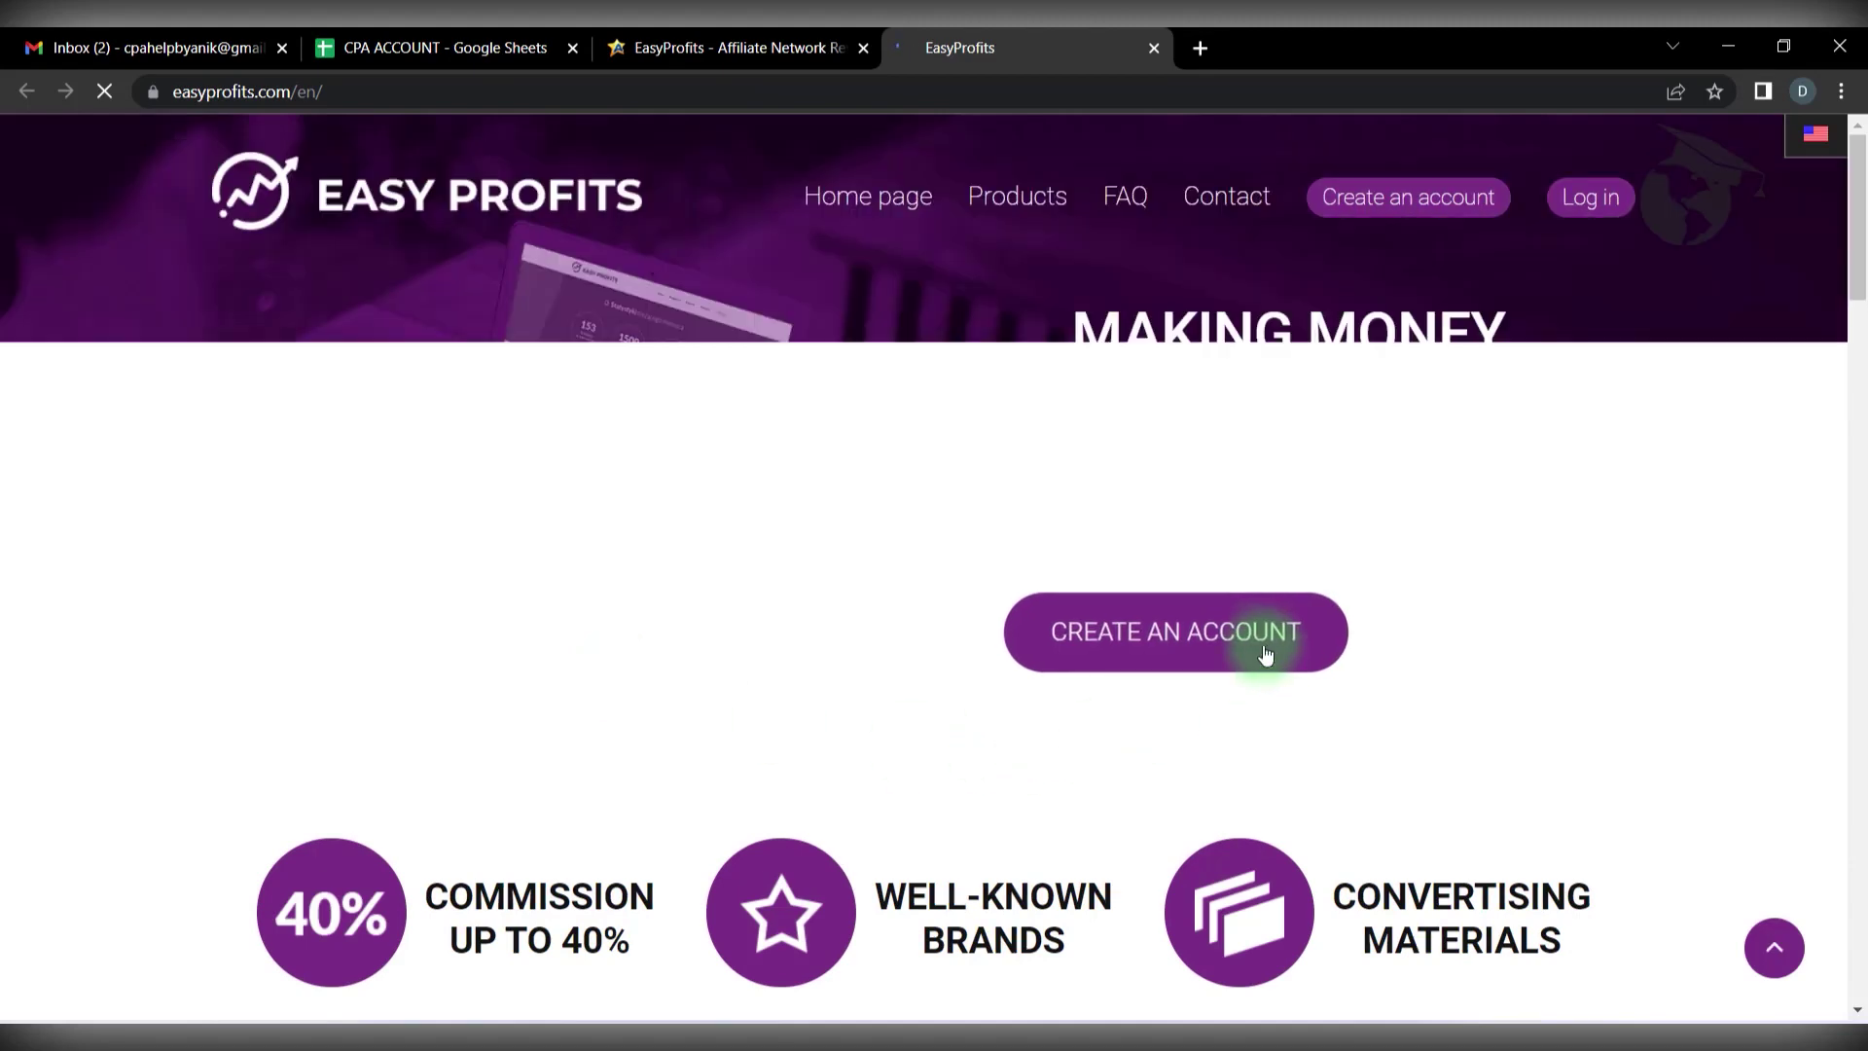
pyautogui.click(1252, 647)
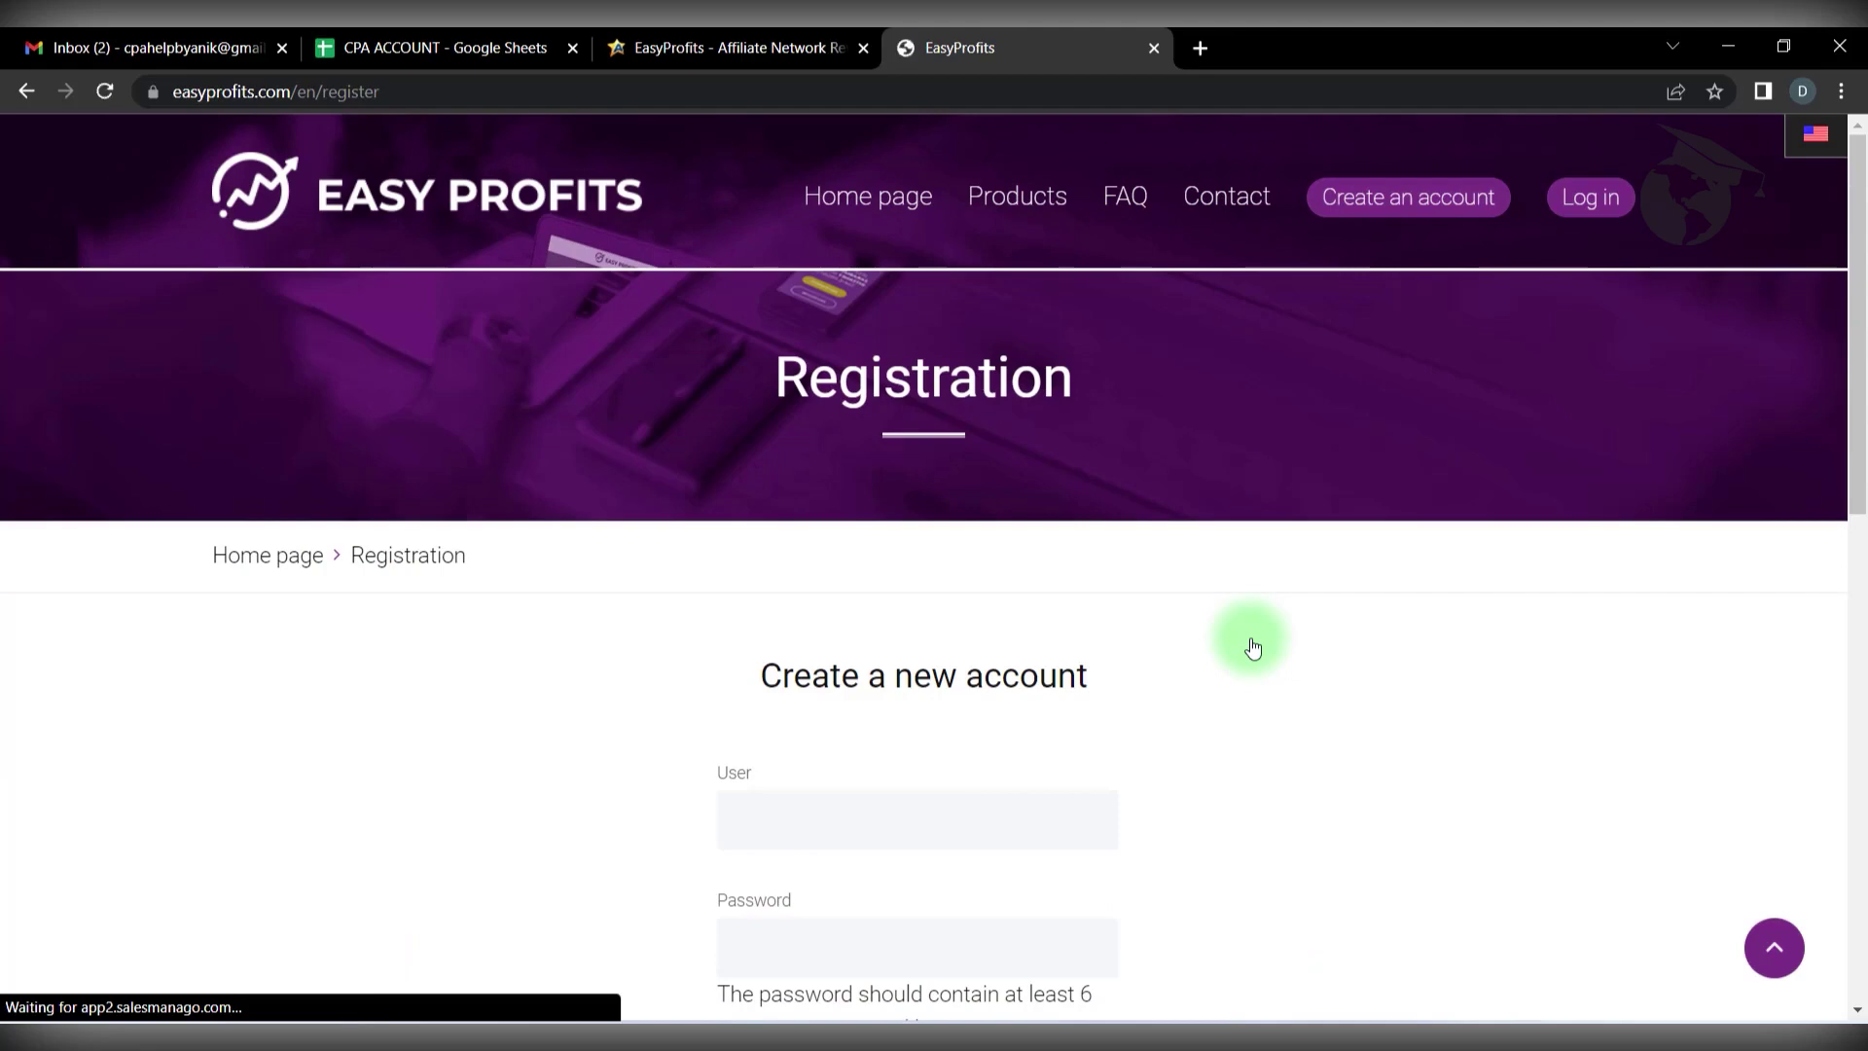
pyautogui.scroll(-3, 1252, 647)
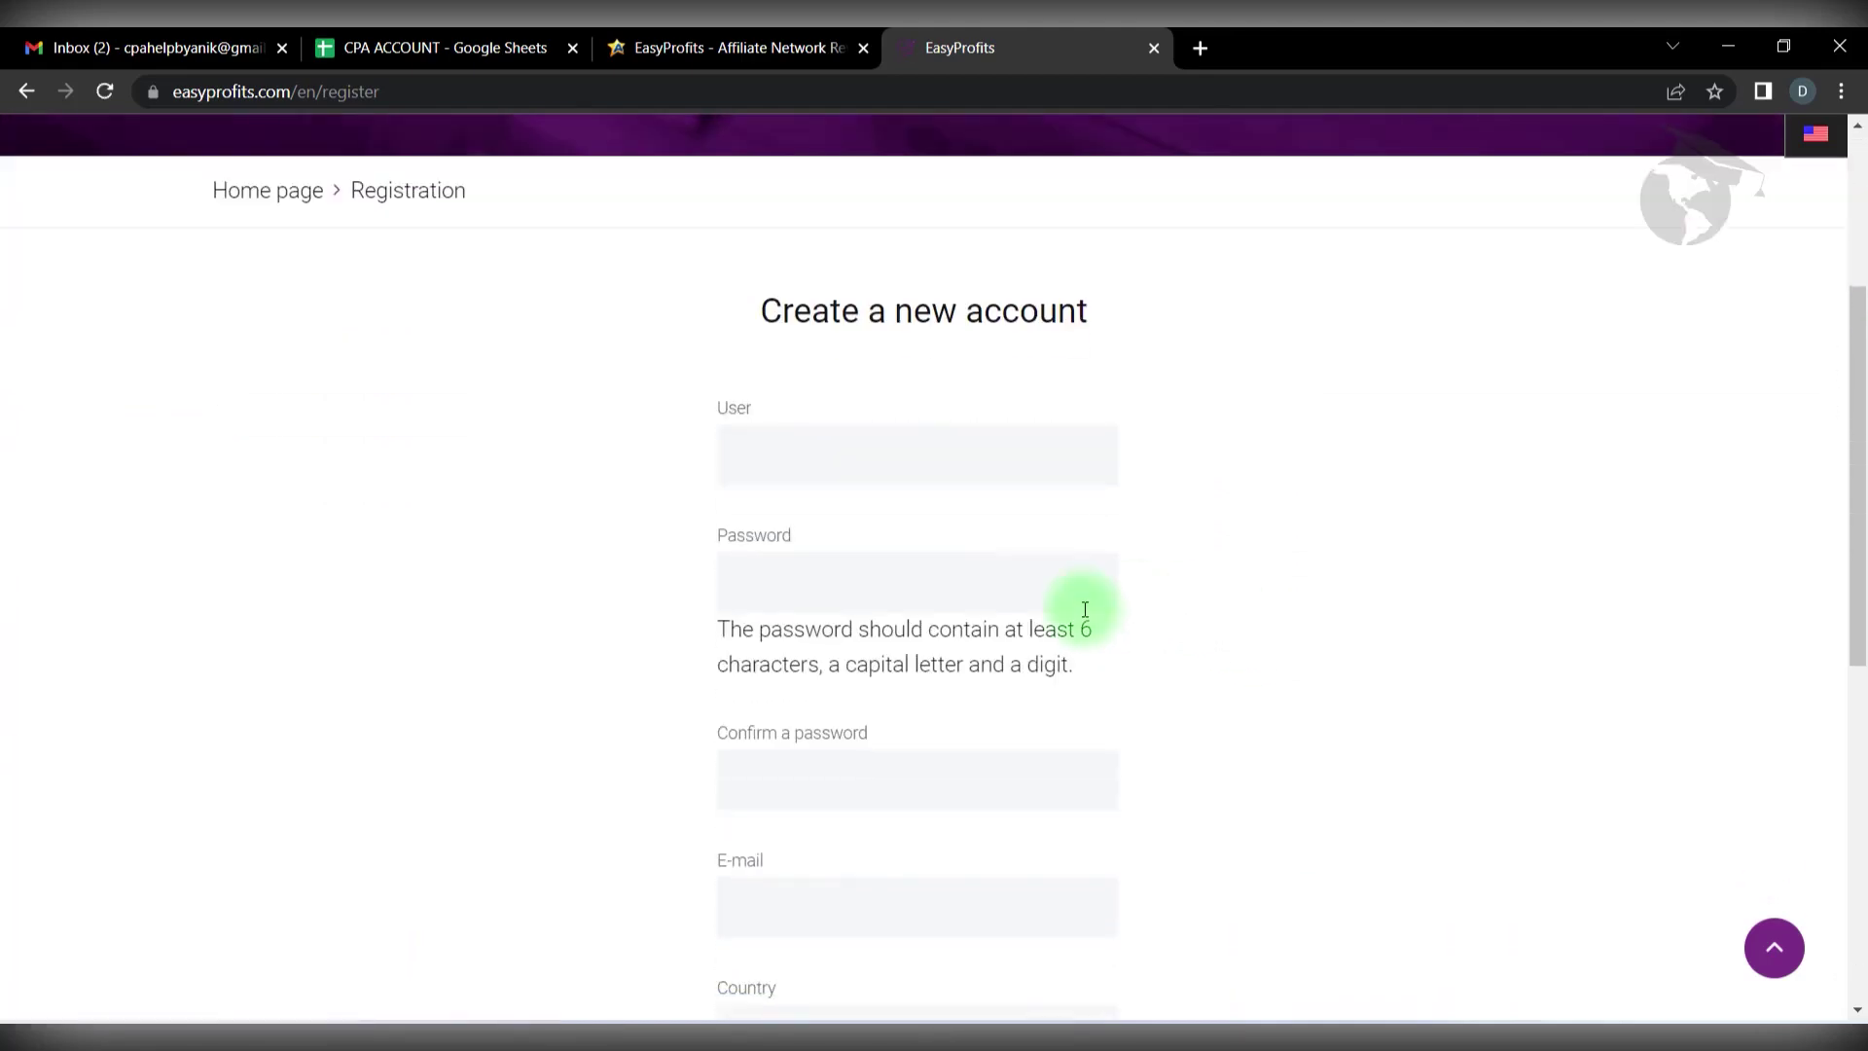
# Step: Copy the username from Sheet1 of the CPA ACCOUNT spreadsheet into the User field of the EasyProfits registration form
pyautogui.click(408, 48)
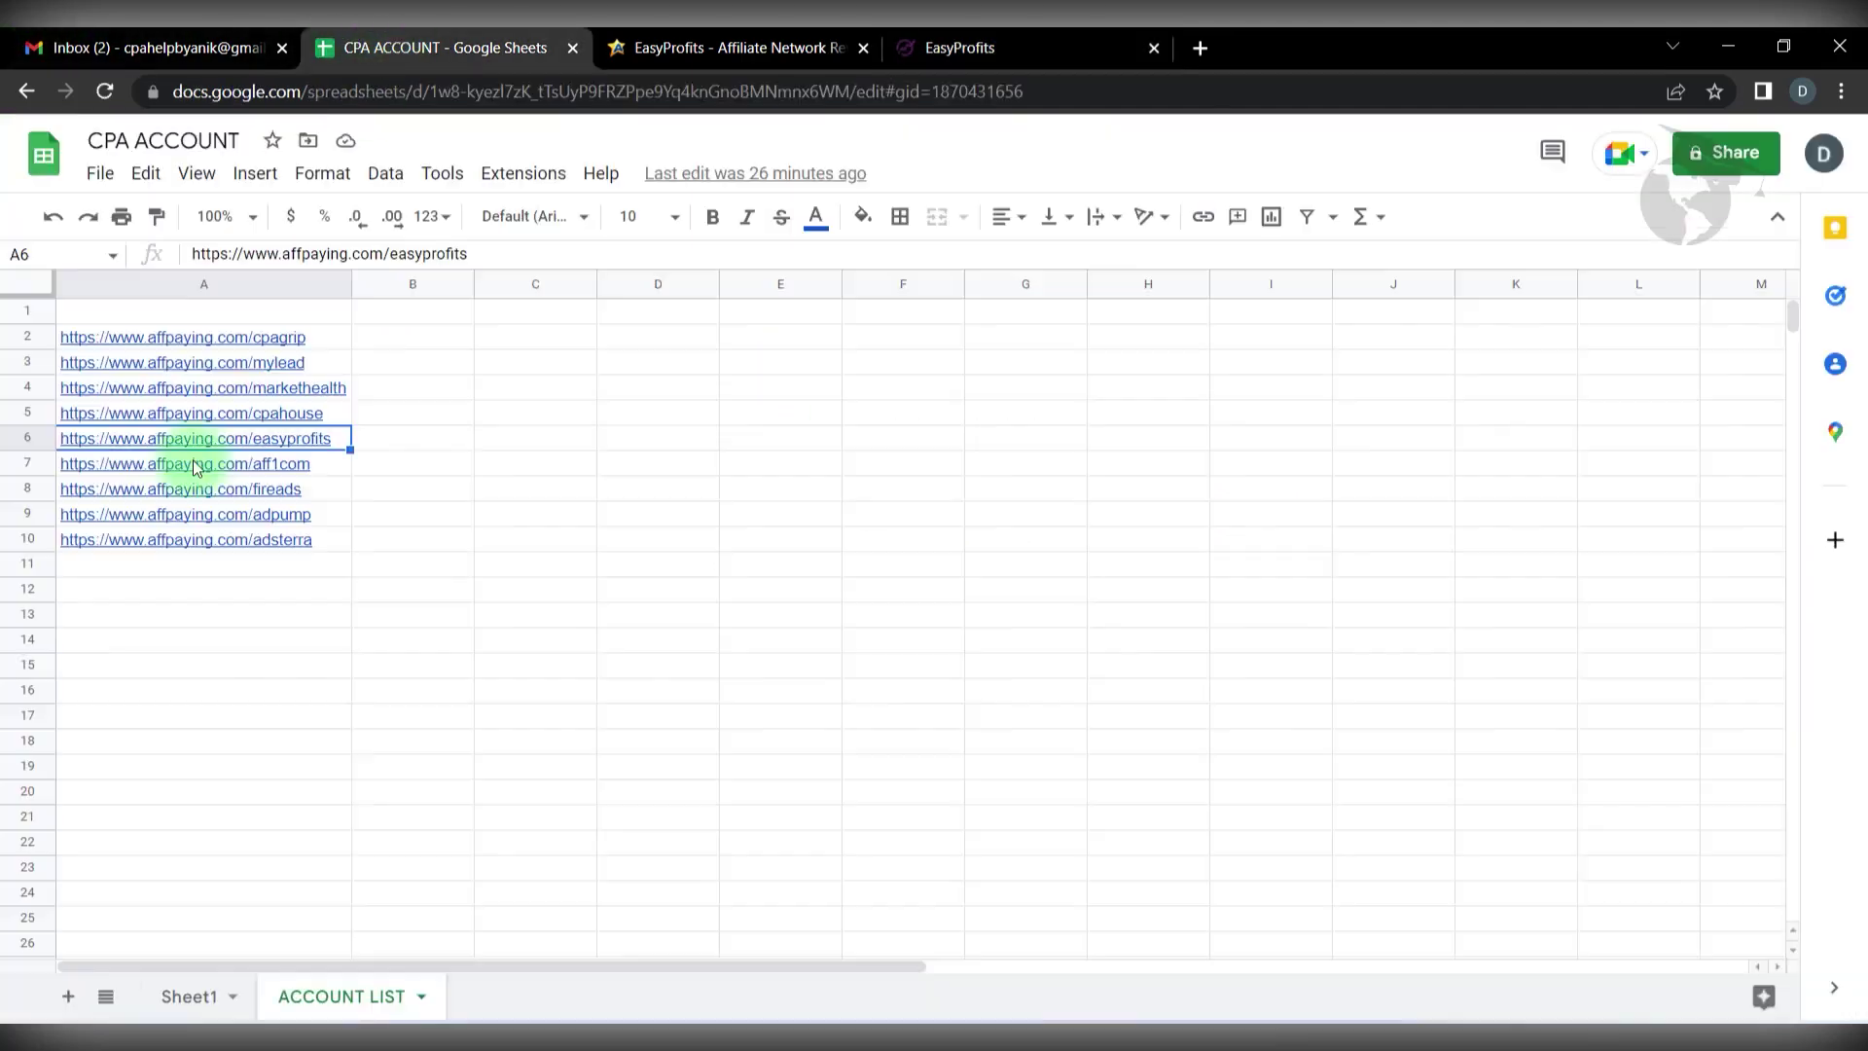
pyautogui.click(194, 996)
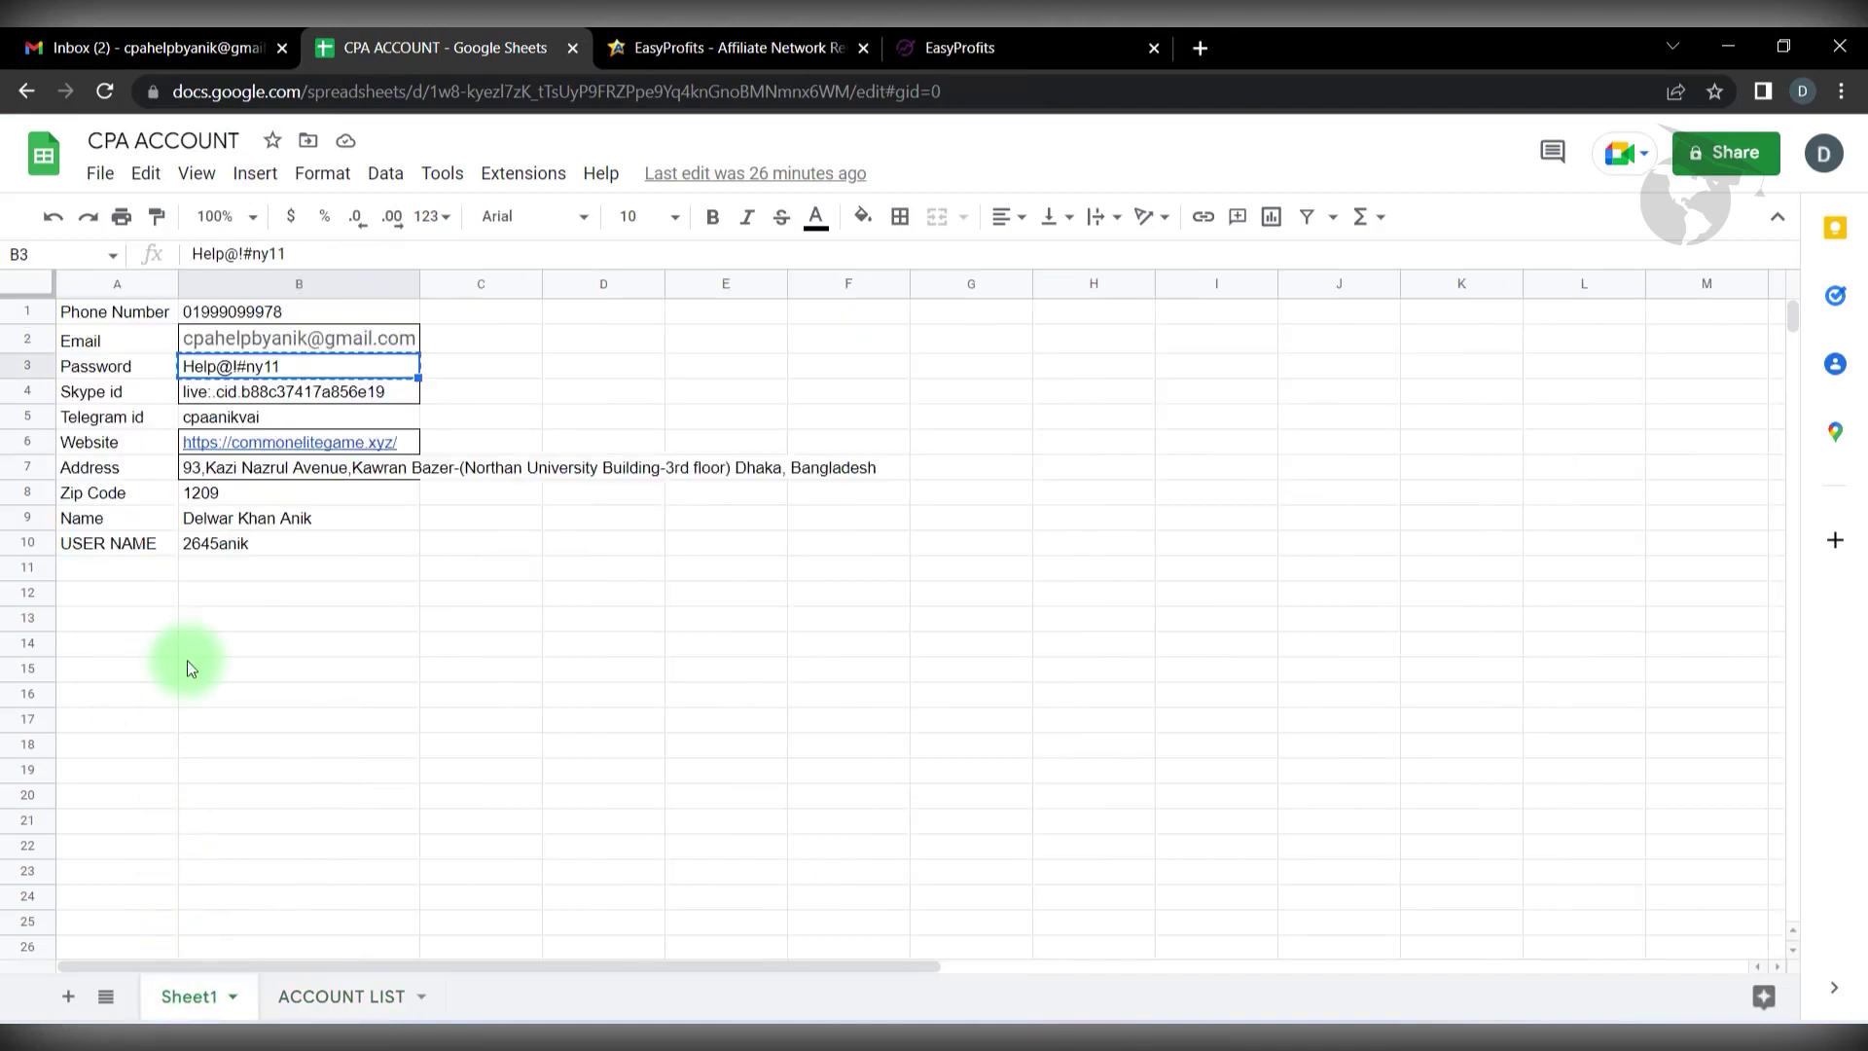
pyautogui.click(265, 545)
pyautogui.hotkey('ctrl', 'c')
pyautogui.click(959, 48)
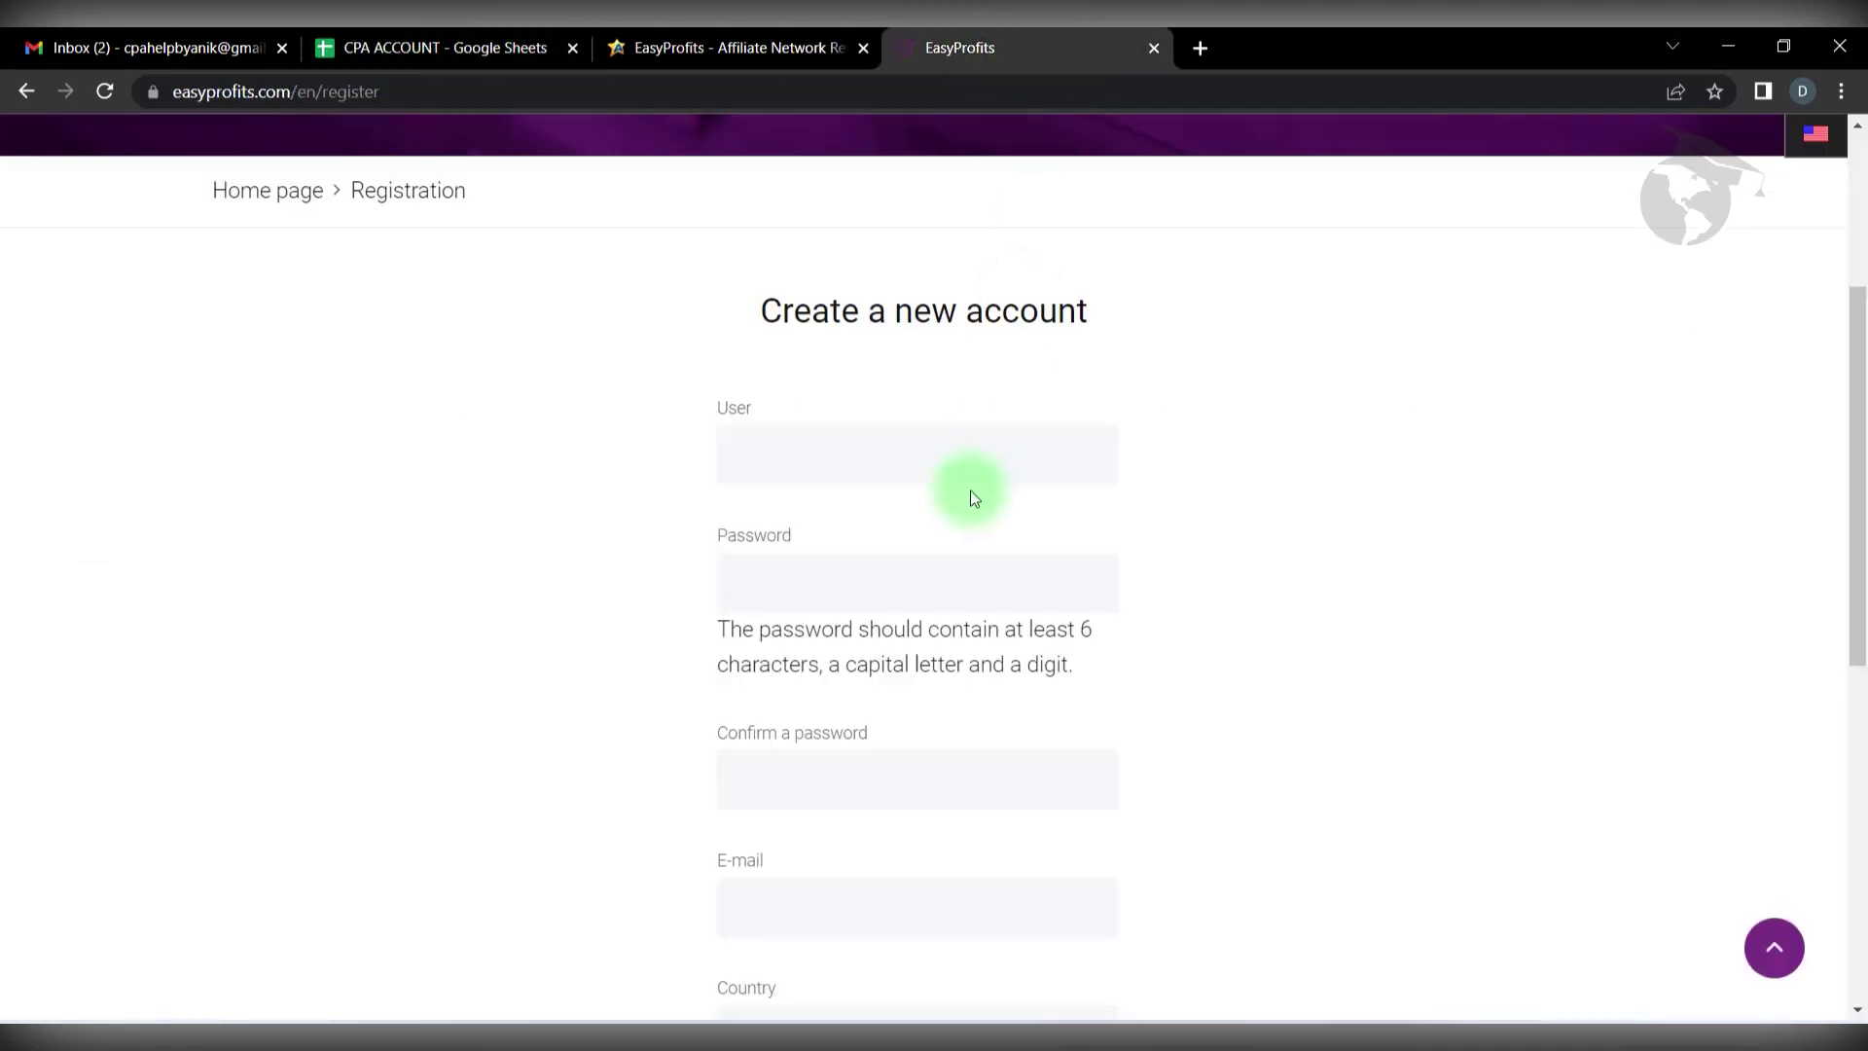
pyautogui.click(918, 447)
pyautogui.click(883, 516)
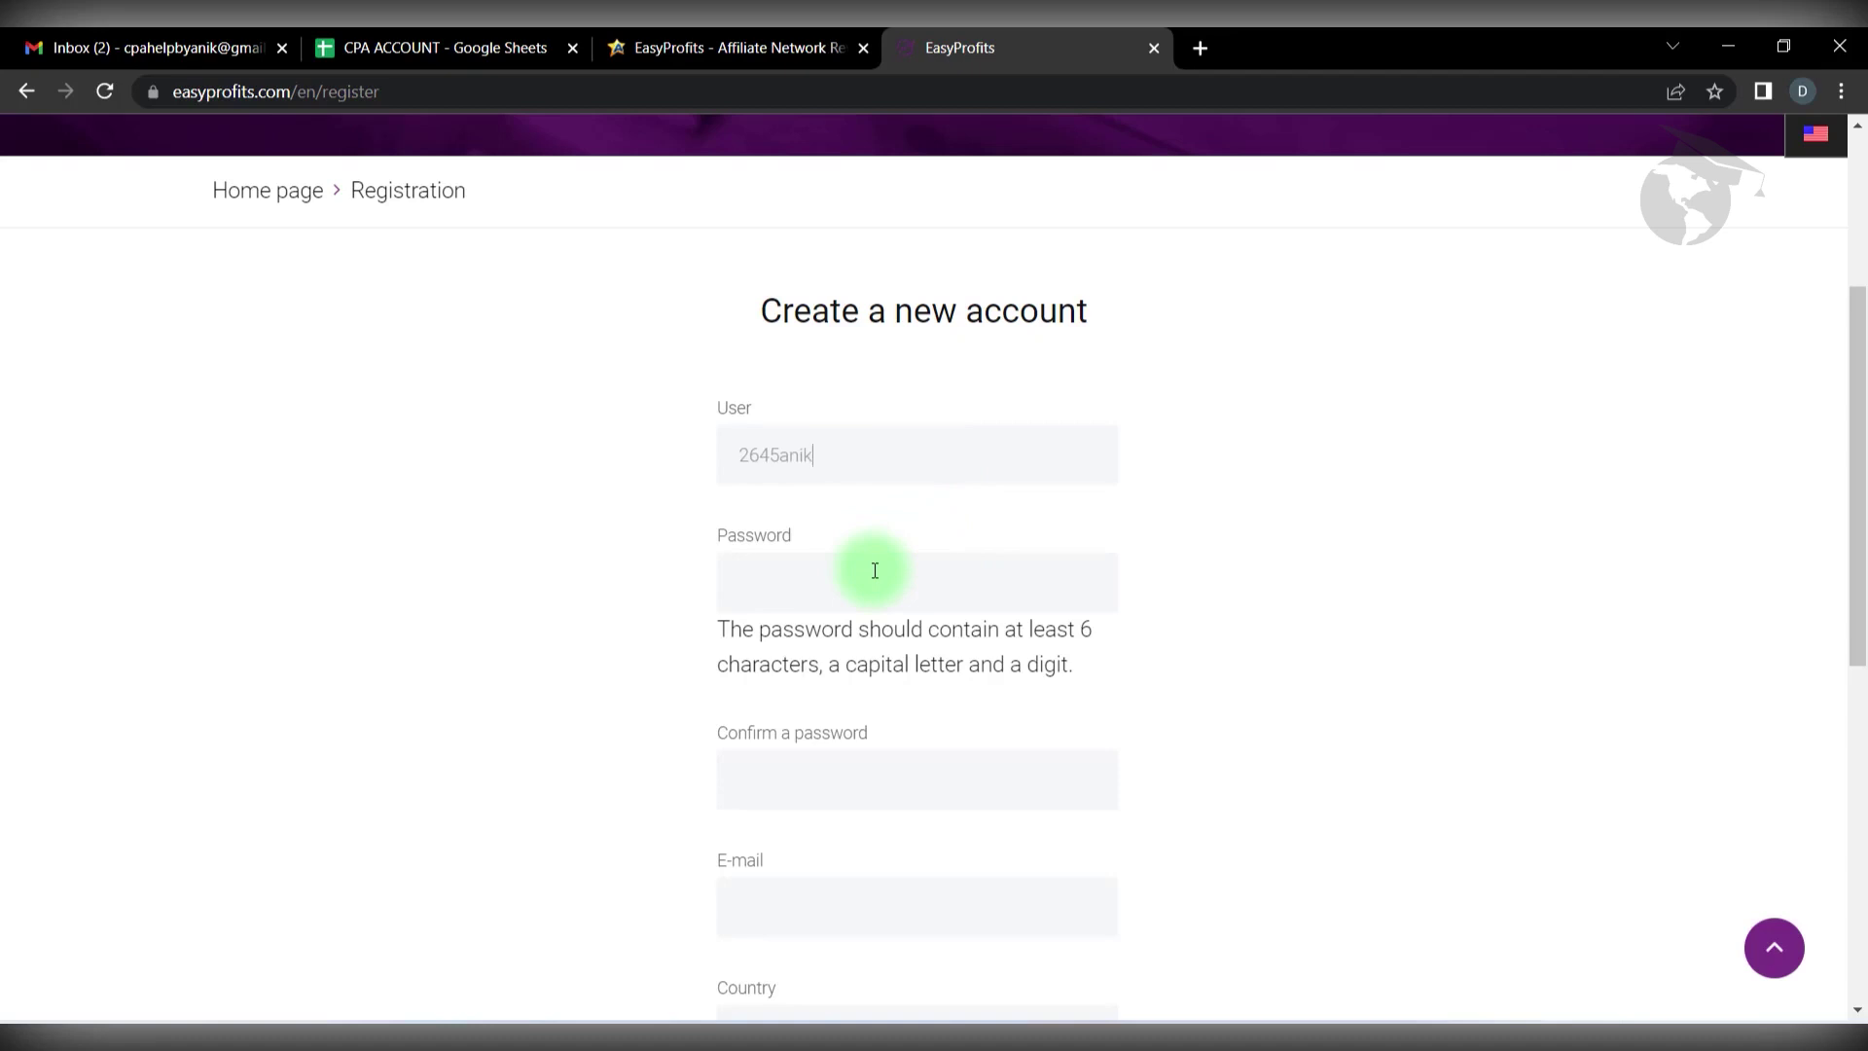
# Step: Copy the account password from the spreadsheet into the Password and Confirm a password fields of the registration form
pyautogui.click(540, 47)
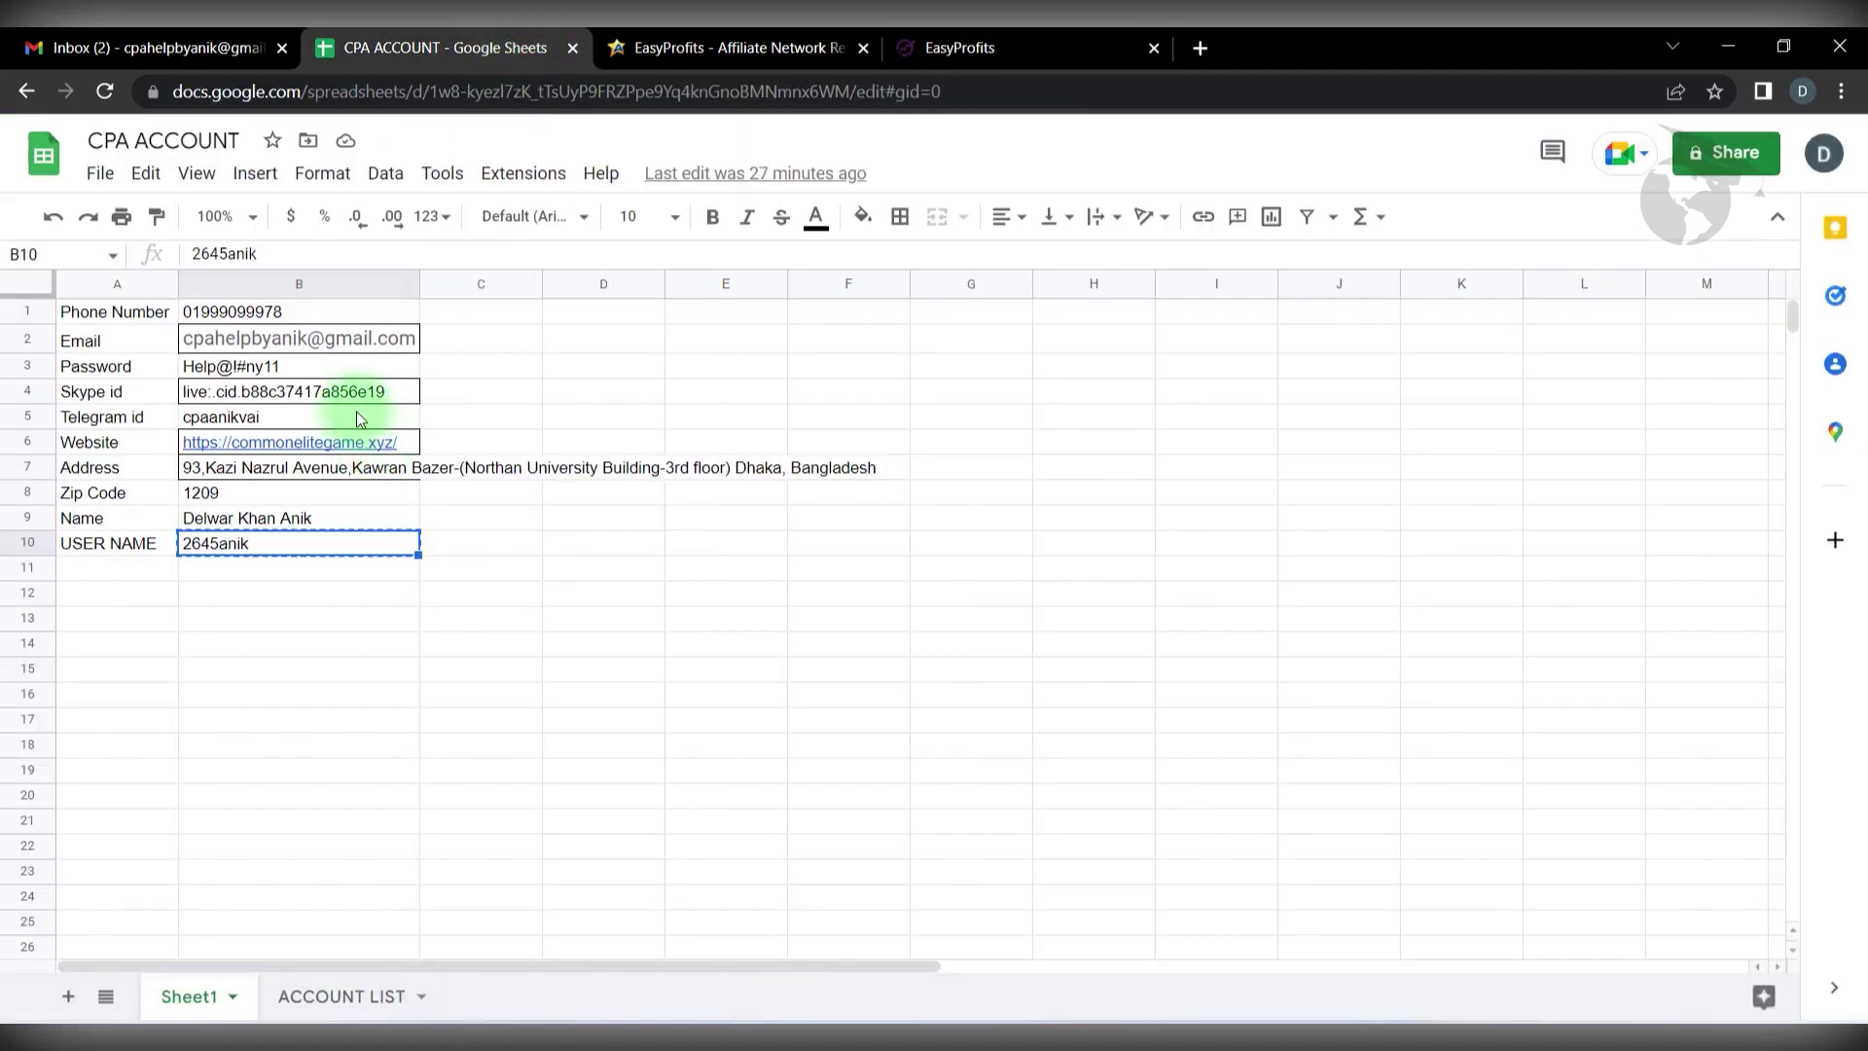
pyautogui.click(335, 367)
pyautogui.hotkey('ctrl', 'c')
pyautogui.click(958, 48)
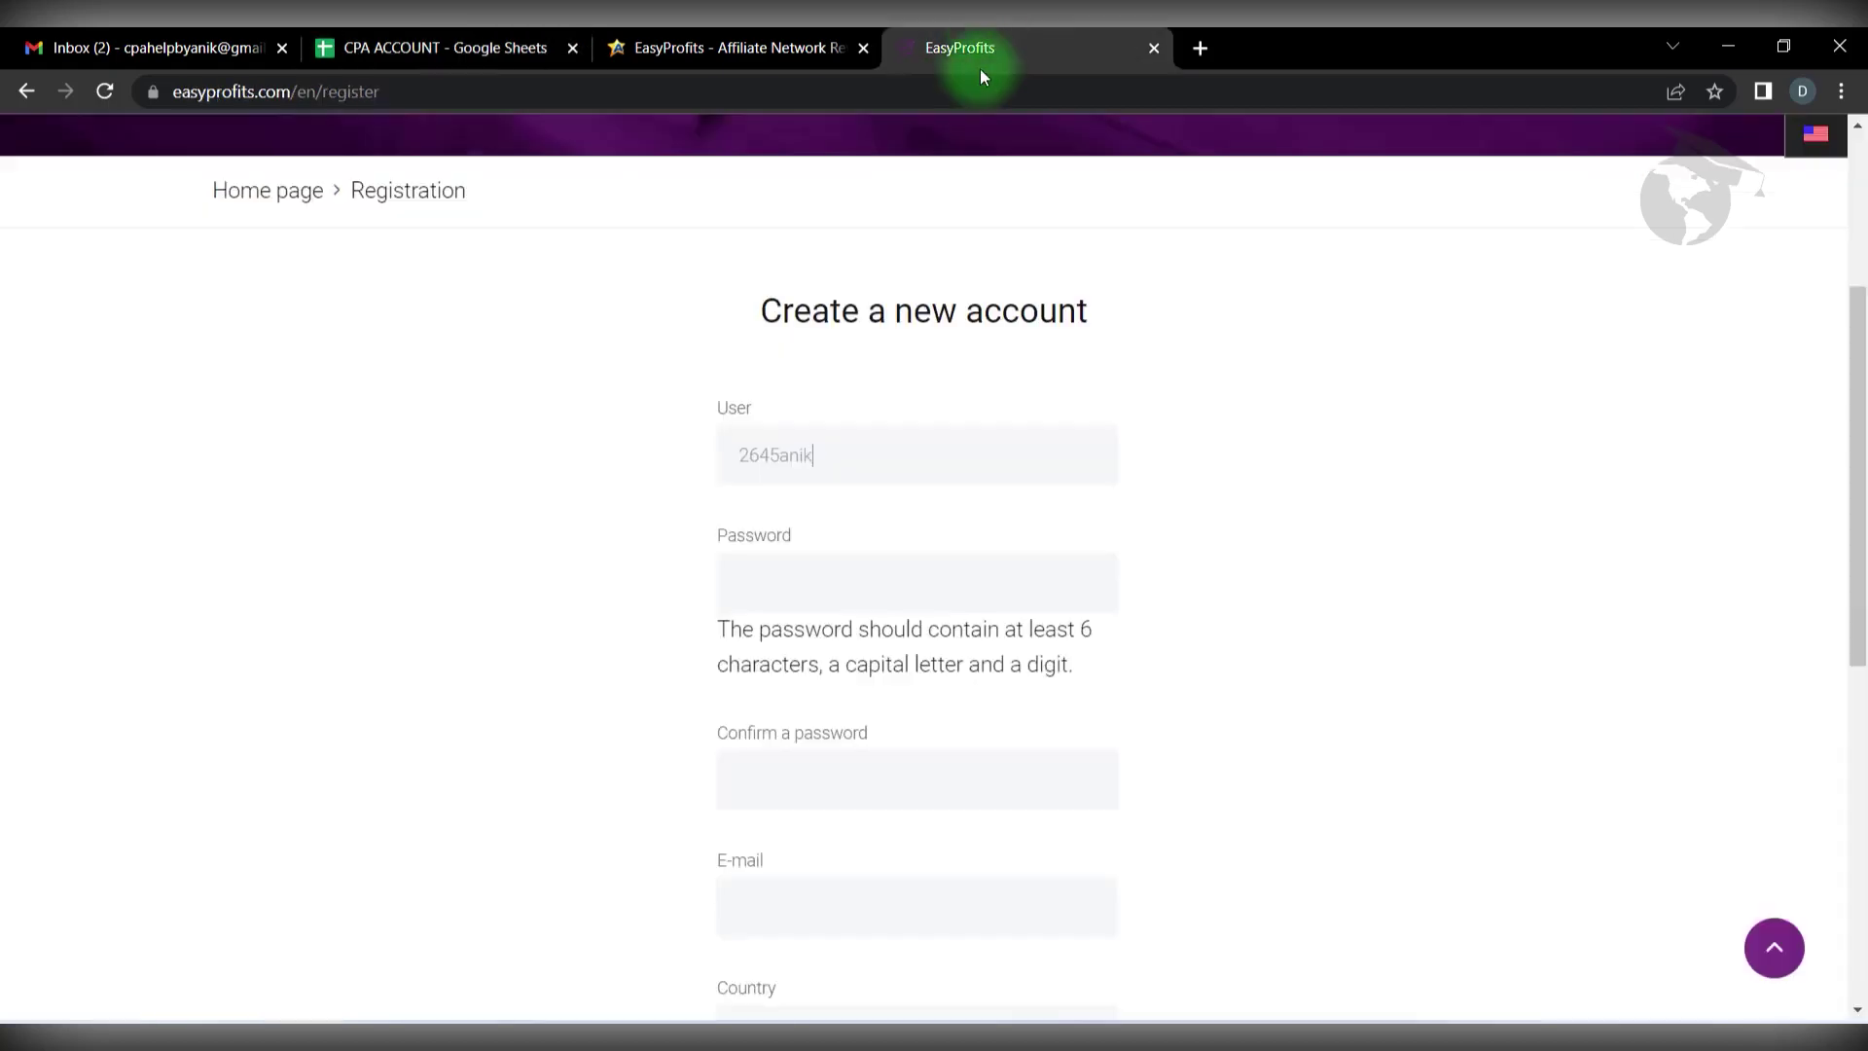
pyautogui.click(893, 584)
pyautogui.hotkey('ctrl', 'v')
pyautogui.click(863, 48)
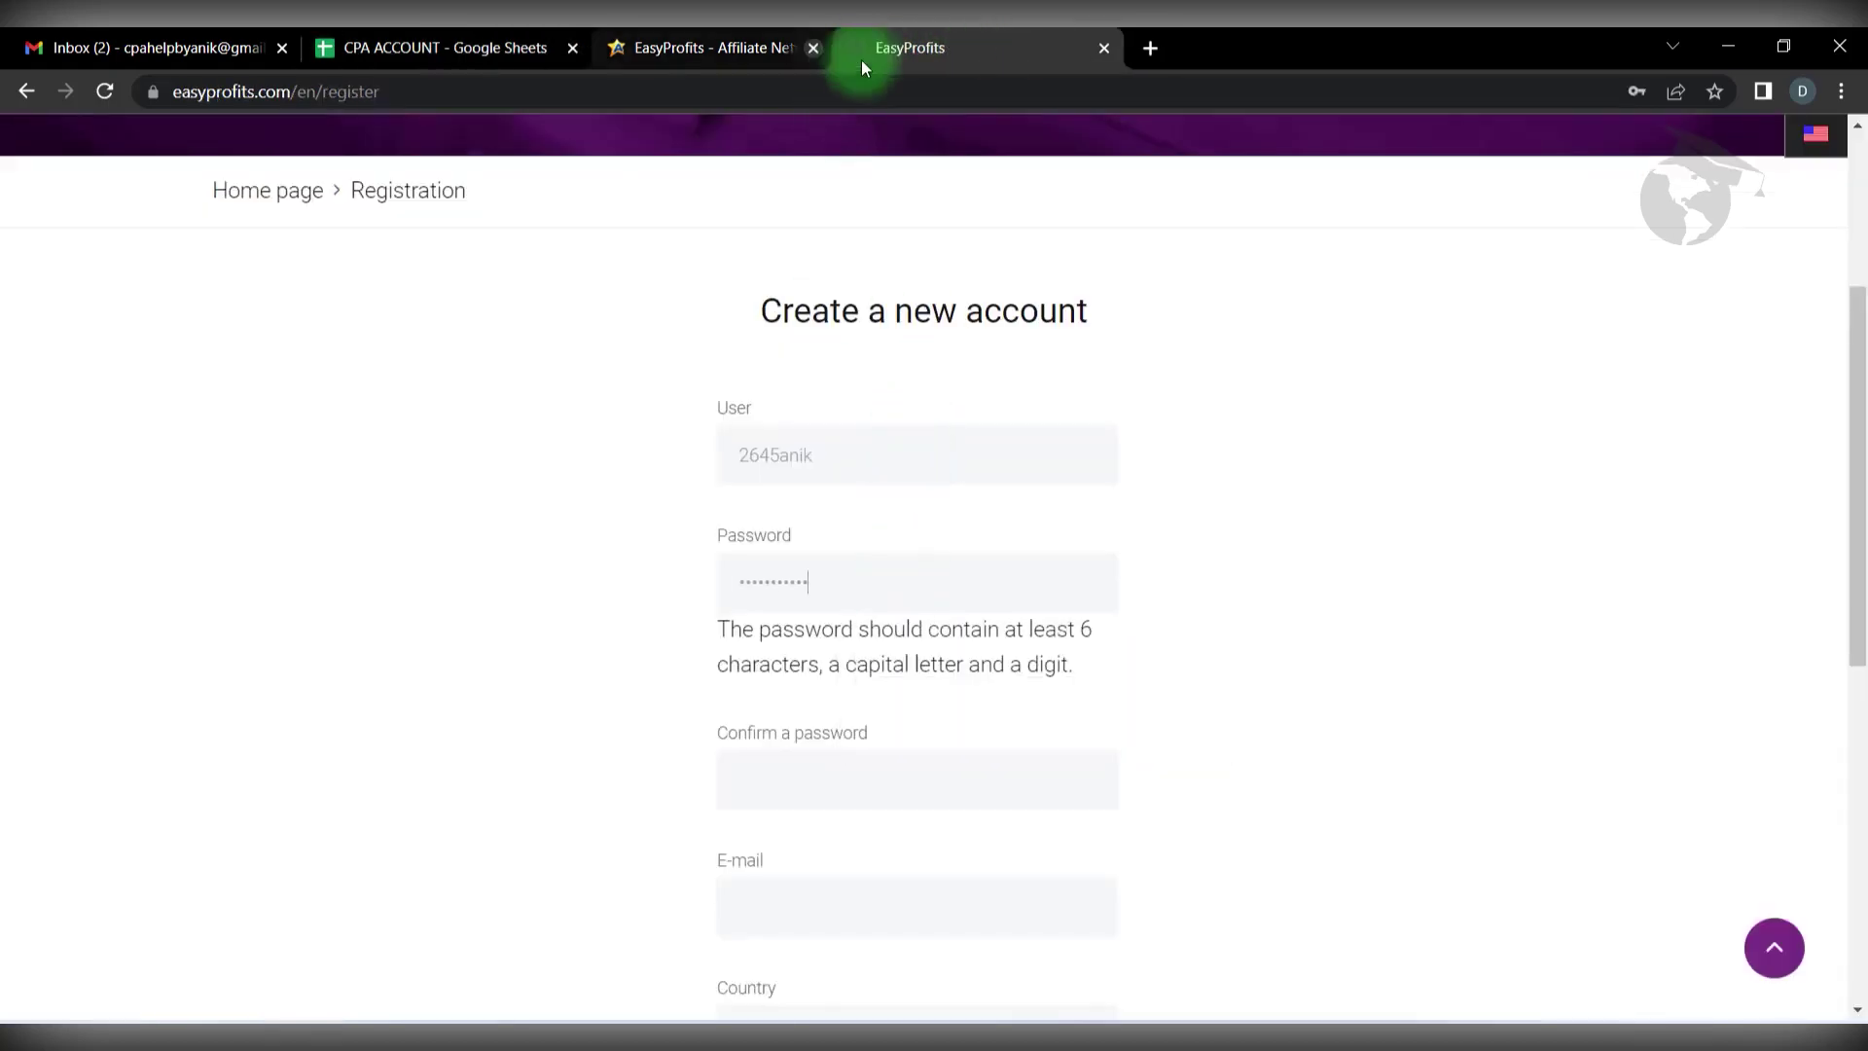
pyautogui.click(824, 756)
pyautogui.hotkey('ctrl', 'v')
# Step: Copy the e-mail address from the spreadsheet into the E-mail field of the registration form
pyautogui.scroll(-3, 672, 624)
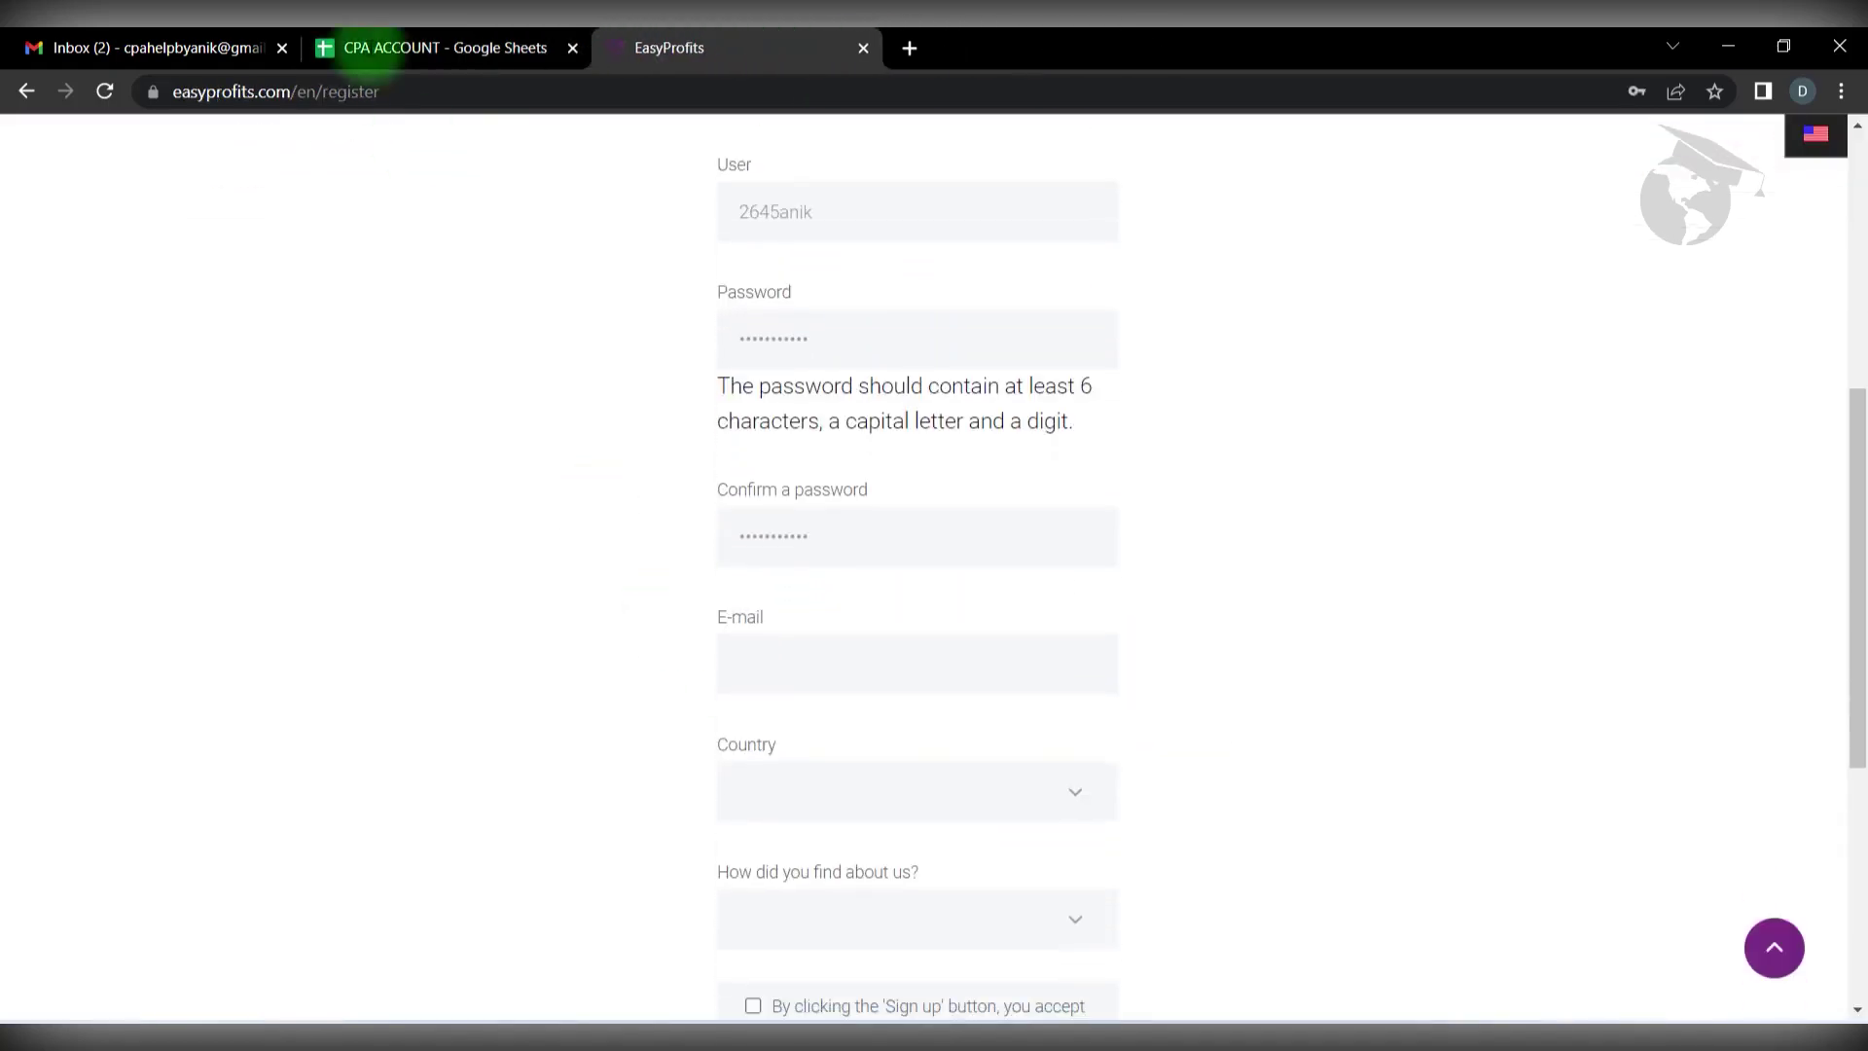
pyautogui.click(442, 48)
pyautogui.click(330, 340)
pyautogui.hotkey('ctrl', 'c')
pyautogui.click(778, 48)
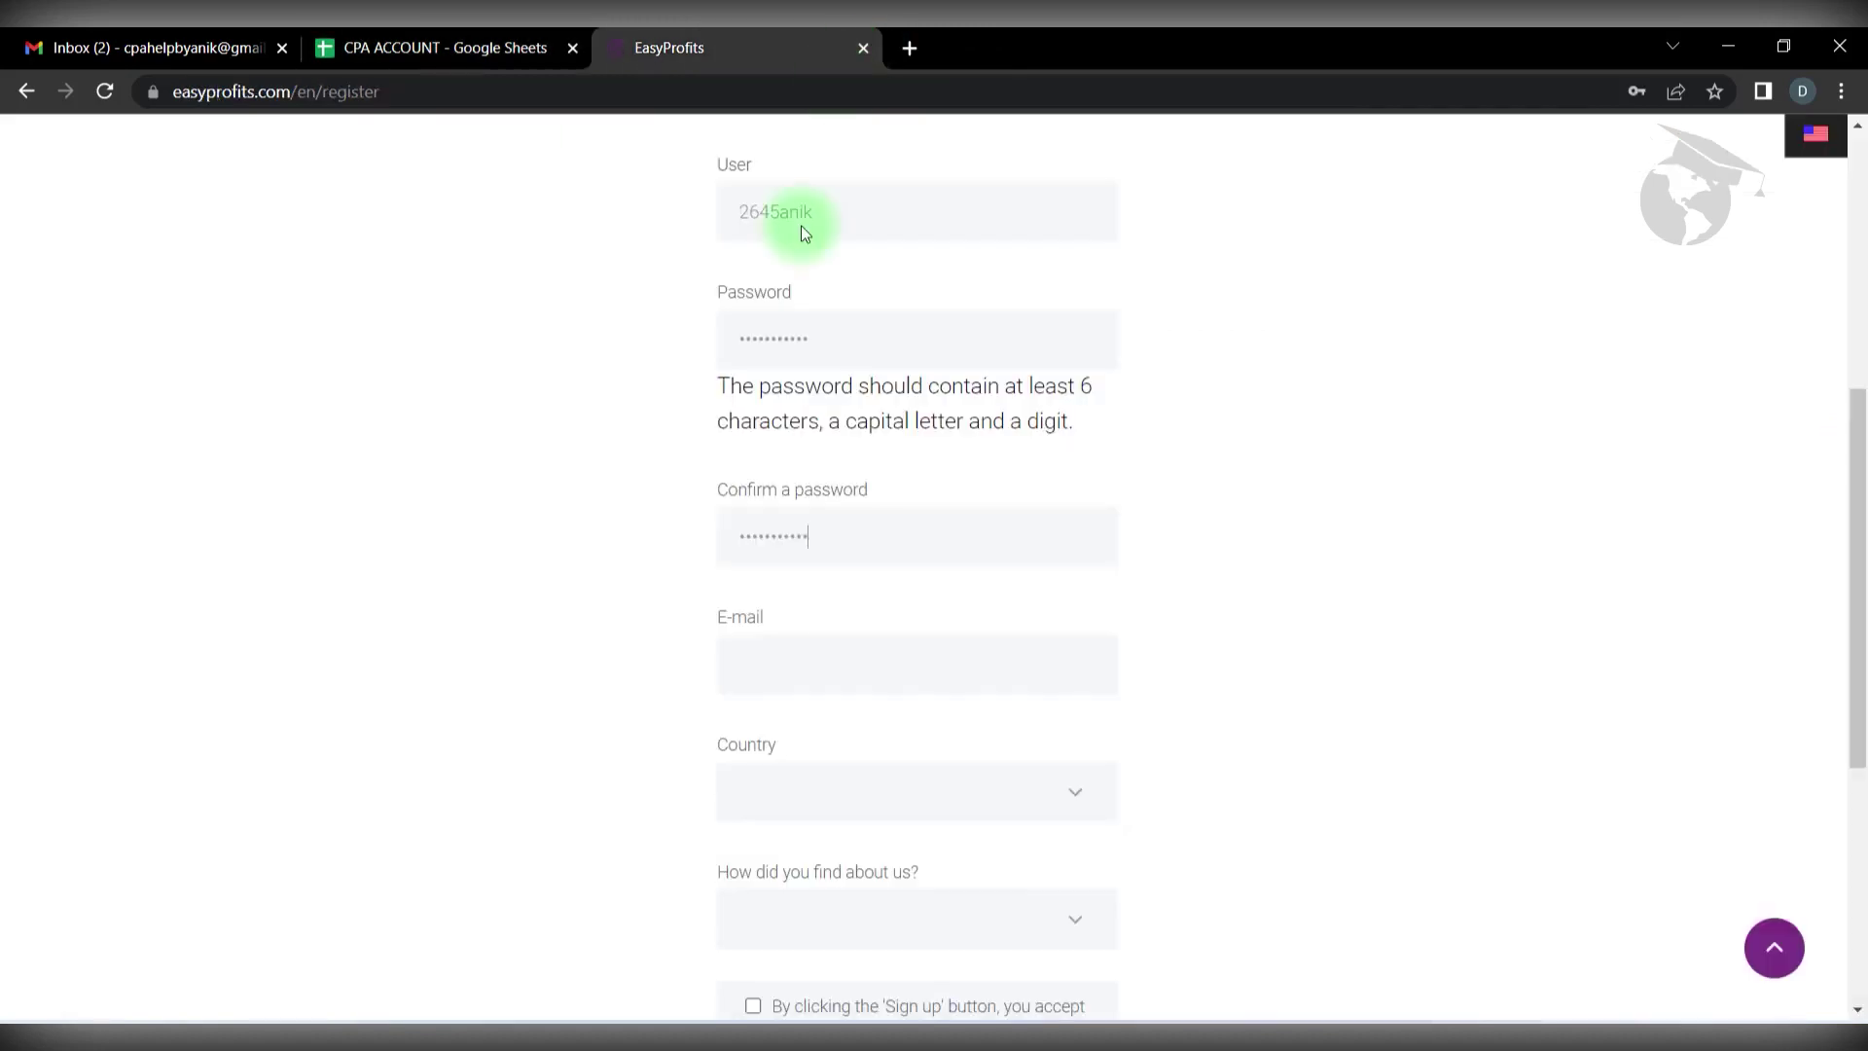
pyautogui.click(805, 671)
pyautogui.hotkey('ctrl', 'v')
# Step: Set the country to Bangladesh and answer "How did you find about us?" with Other
pyautogui.click(755, 786)
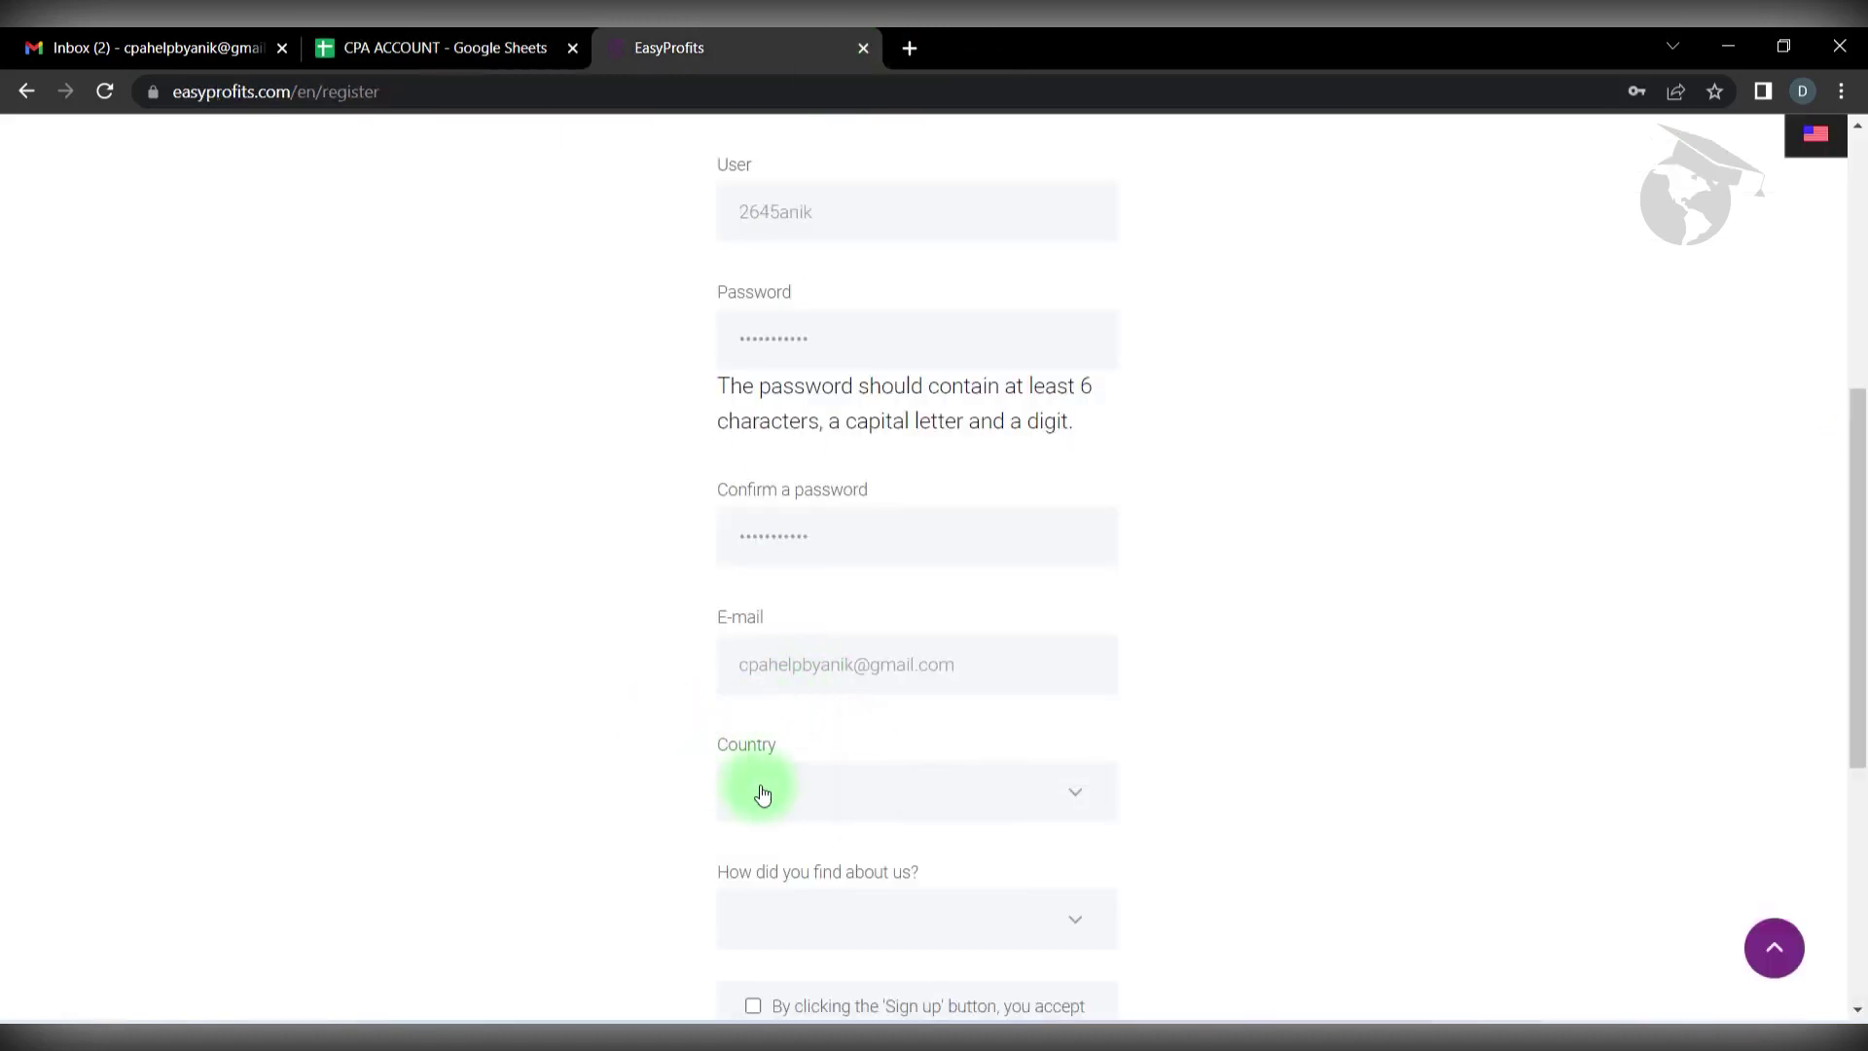
pyautogui.write('ban')
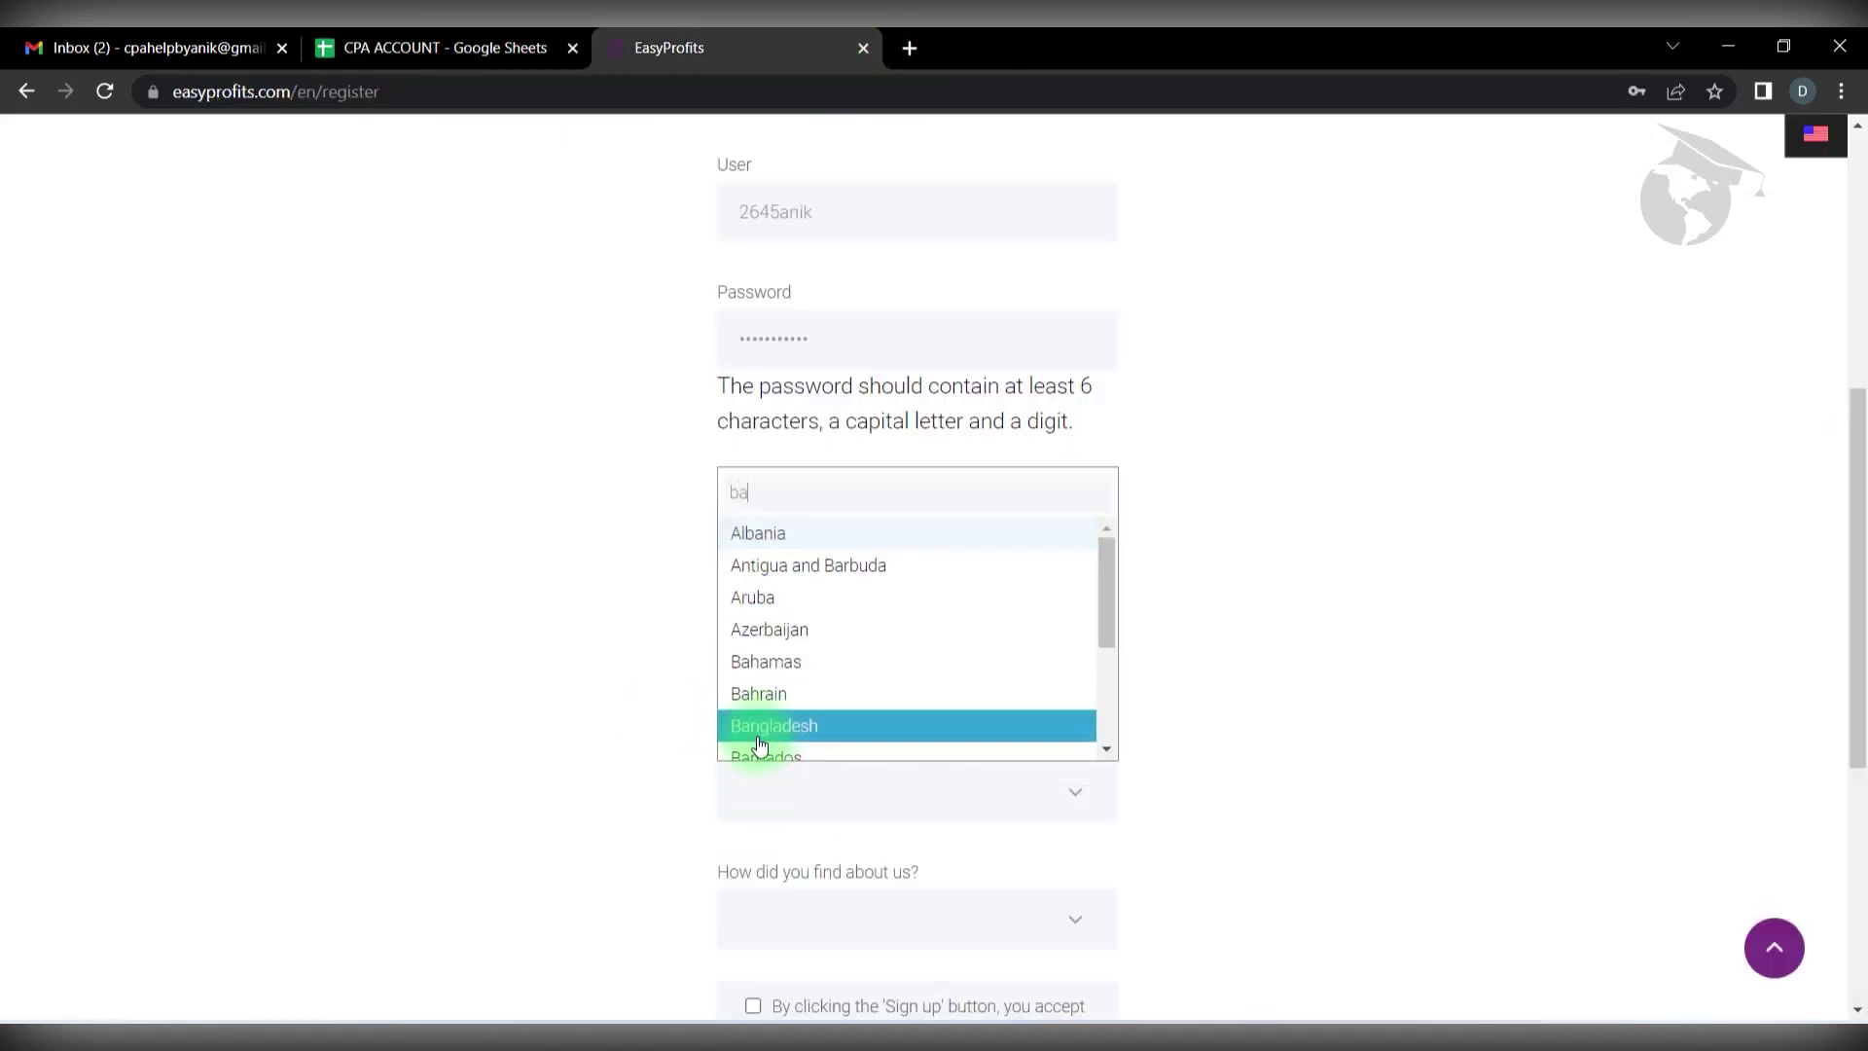
pyautogui.click(822, 715)
pyautogui.scroll(-2, 475, 668)
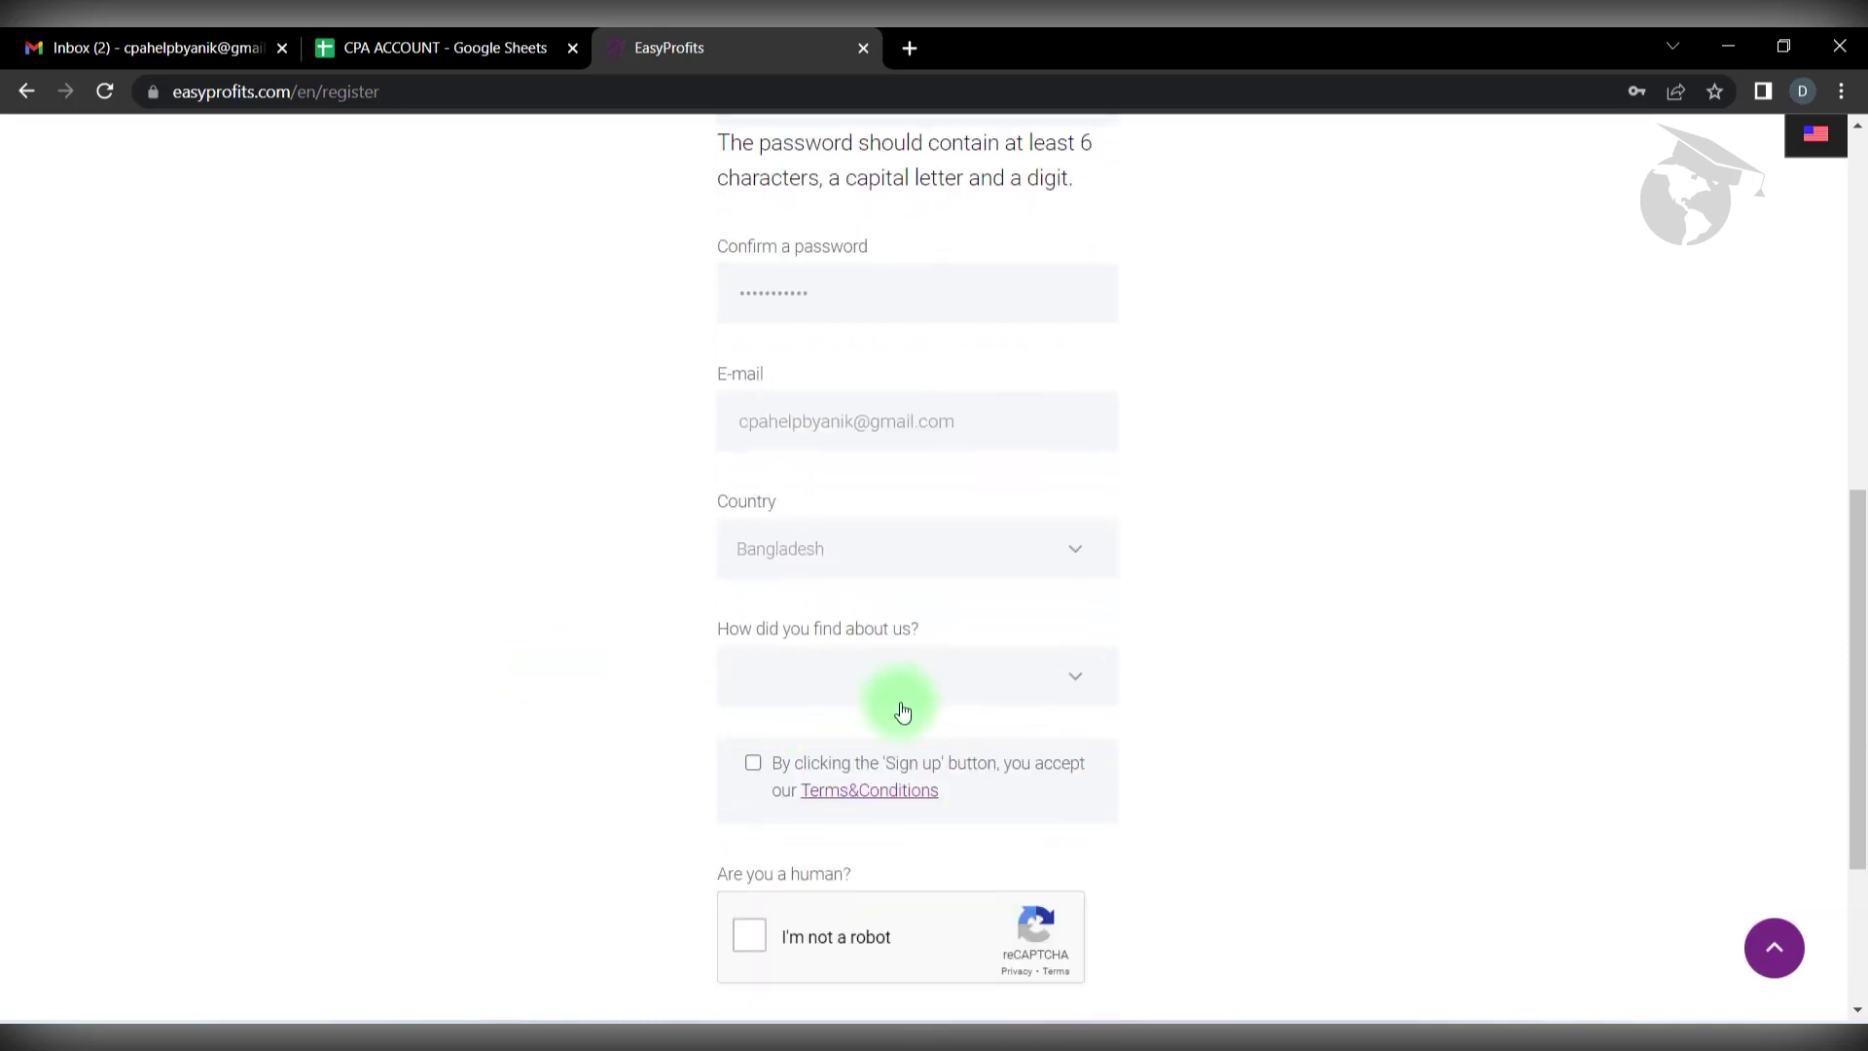
pyautogui.click(938, 690)
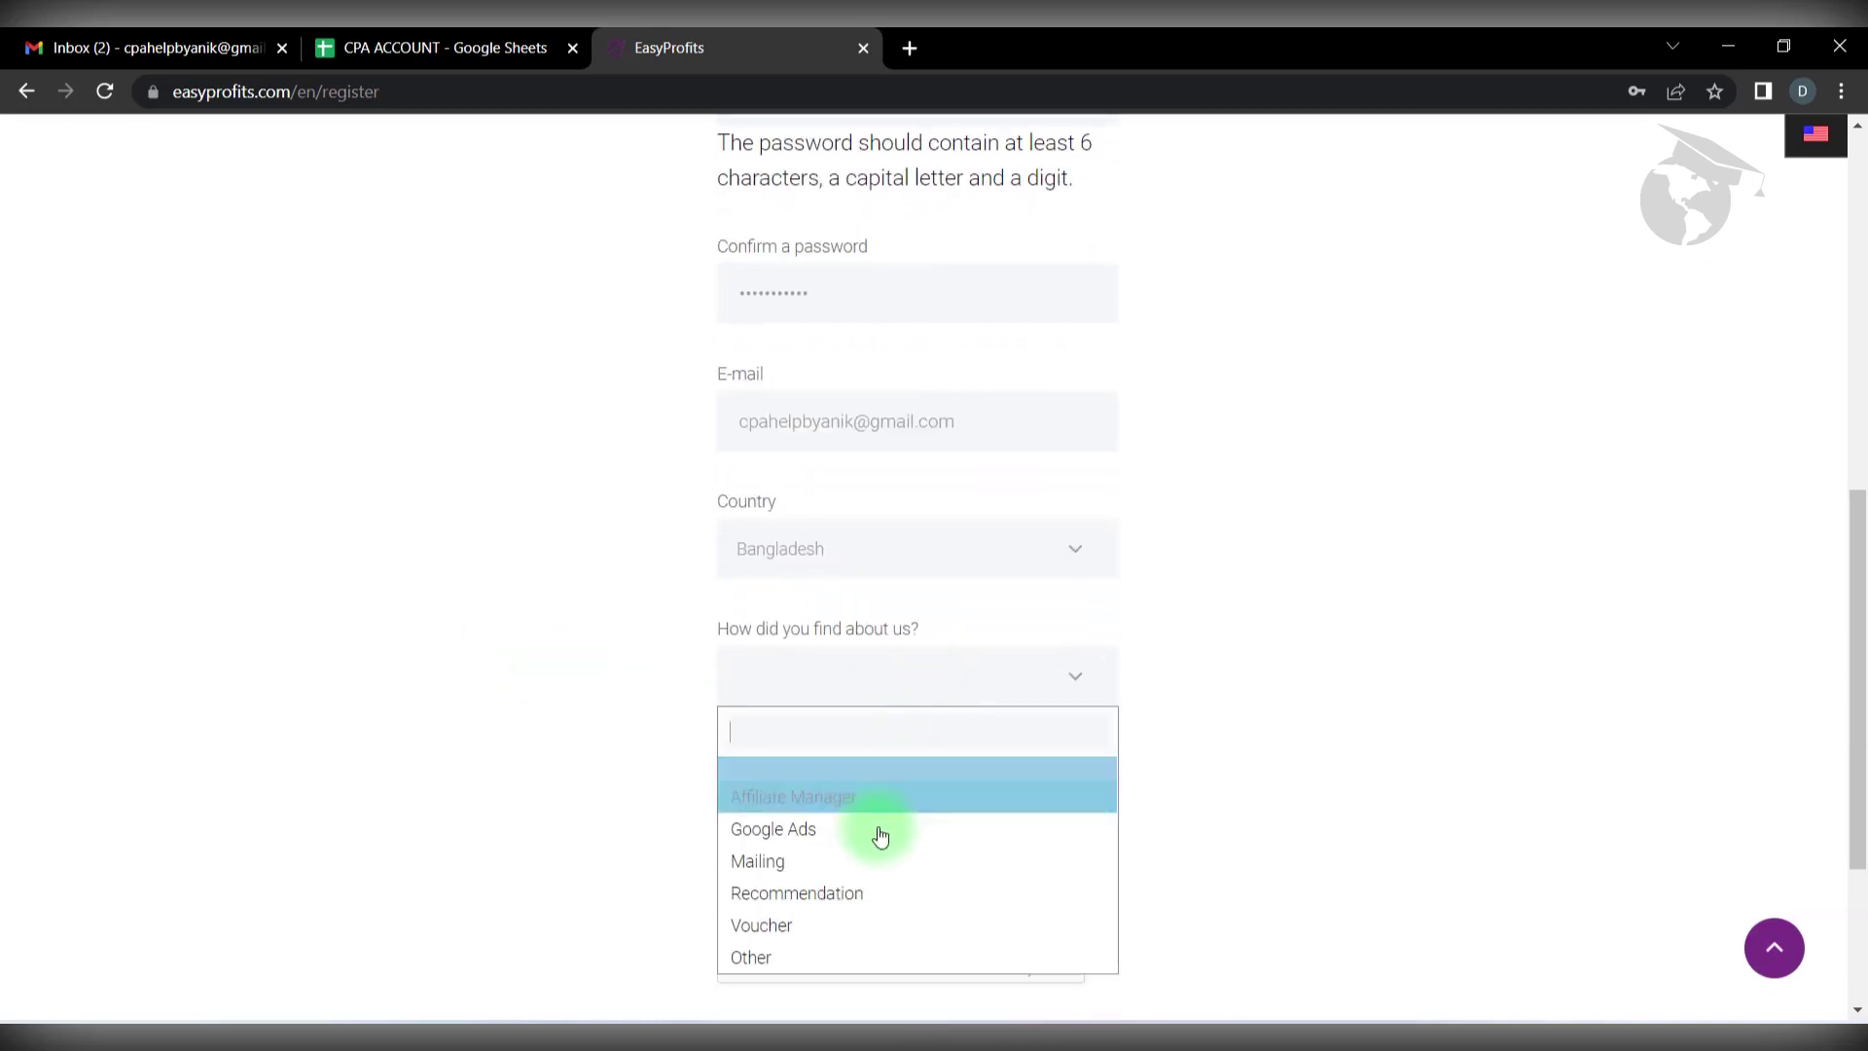
pyautogui.click(848, 958)
pyautogui.scroll(-1, 769, 740)
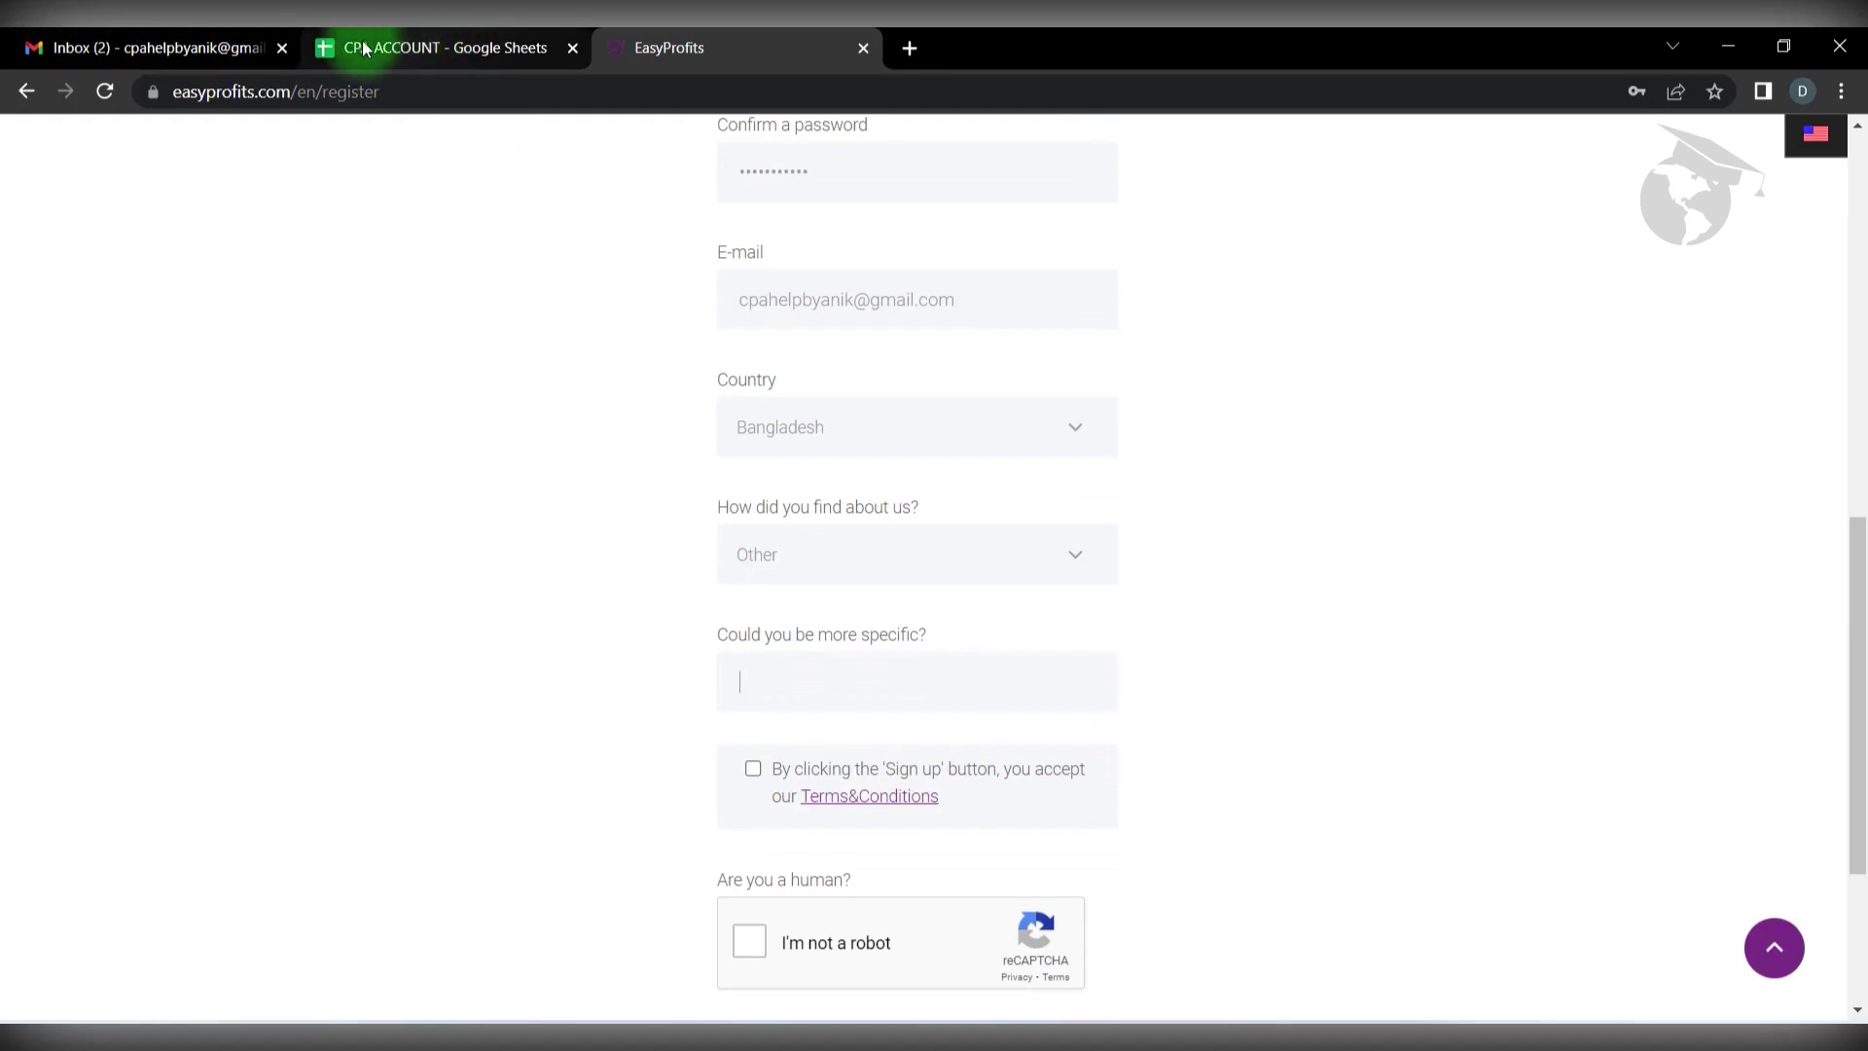
# Step: Copy affpaying.com from the easyprofits link in the ACCOUNT LIST sheet into the "Could you be more specific?" field
pyautogui.click(253, 46)
pyautogui.click(492, 47)
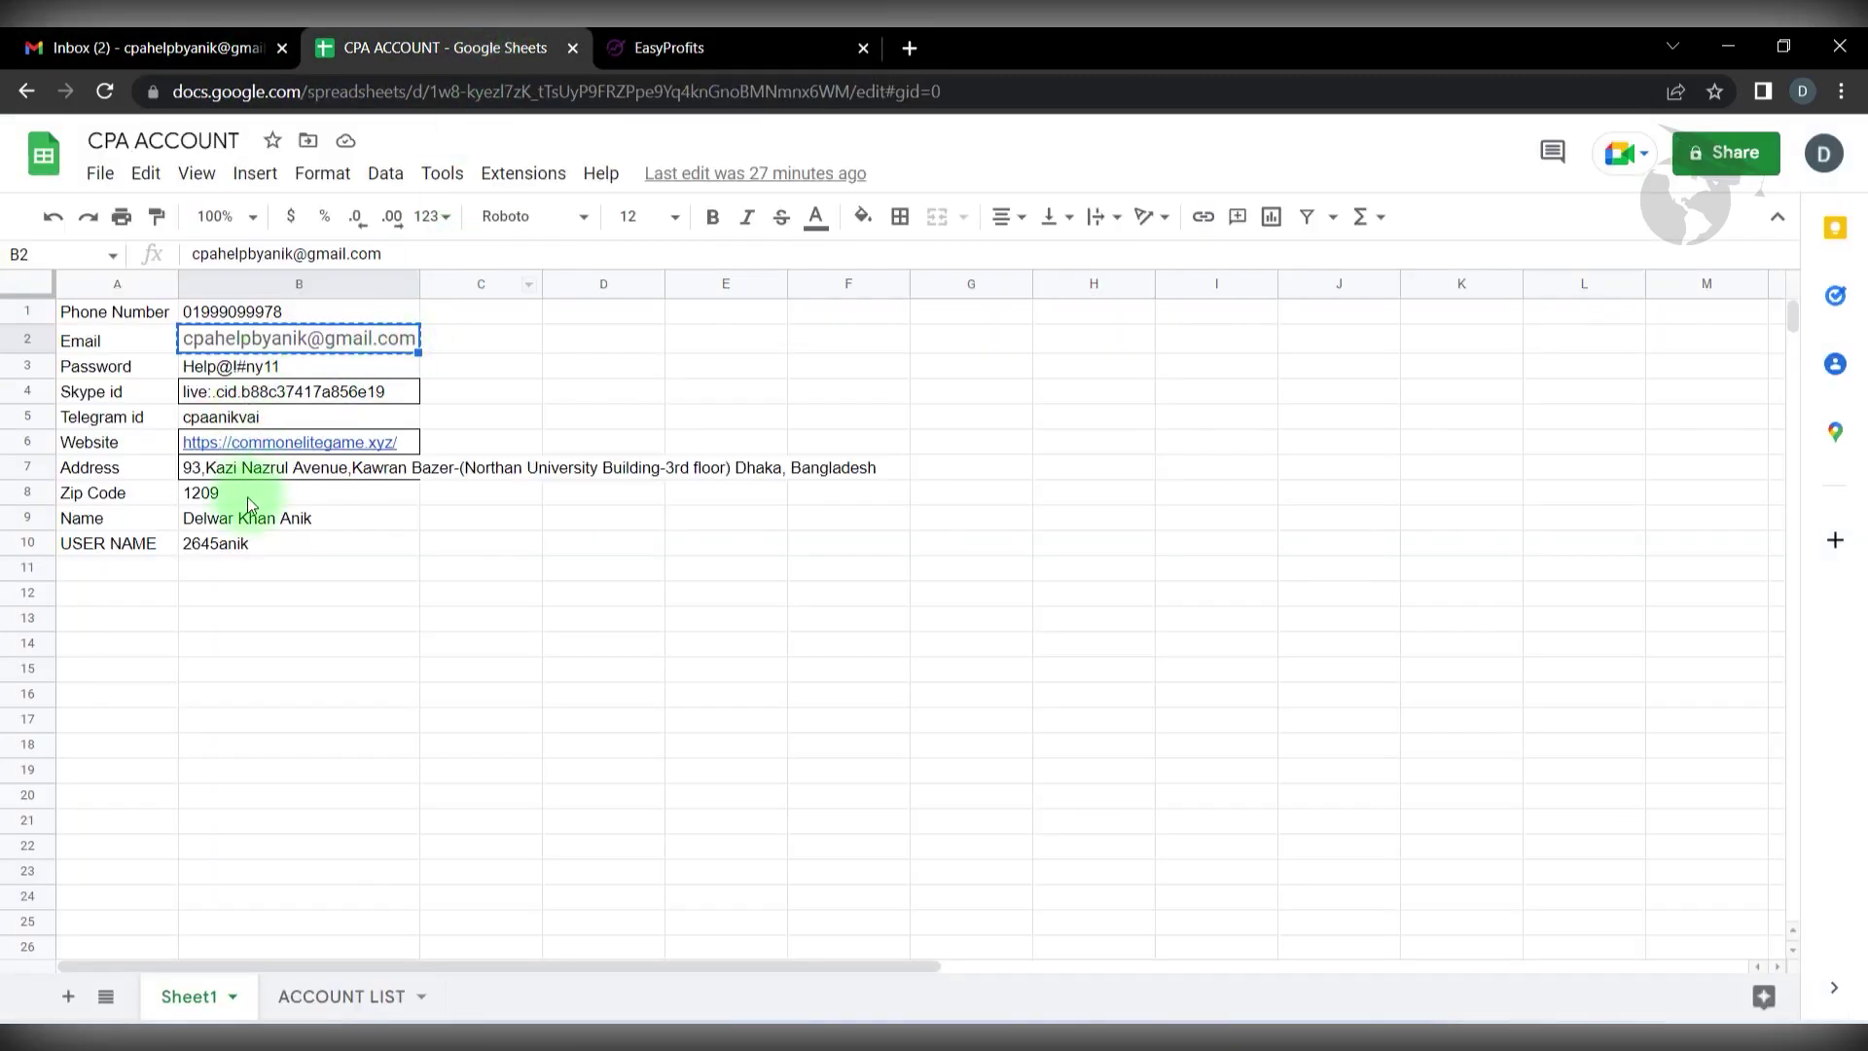
pyautogui.click(331, 996)
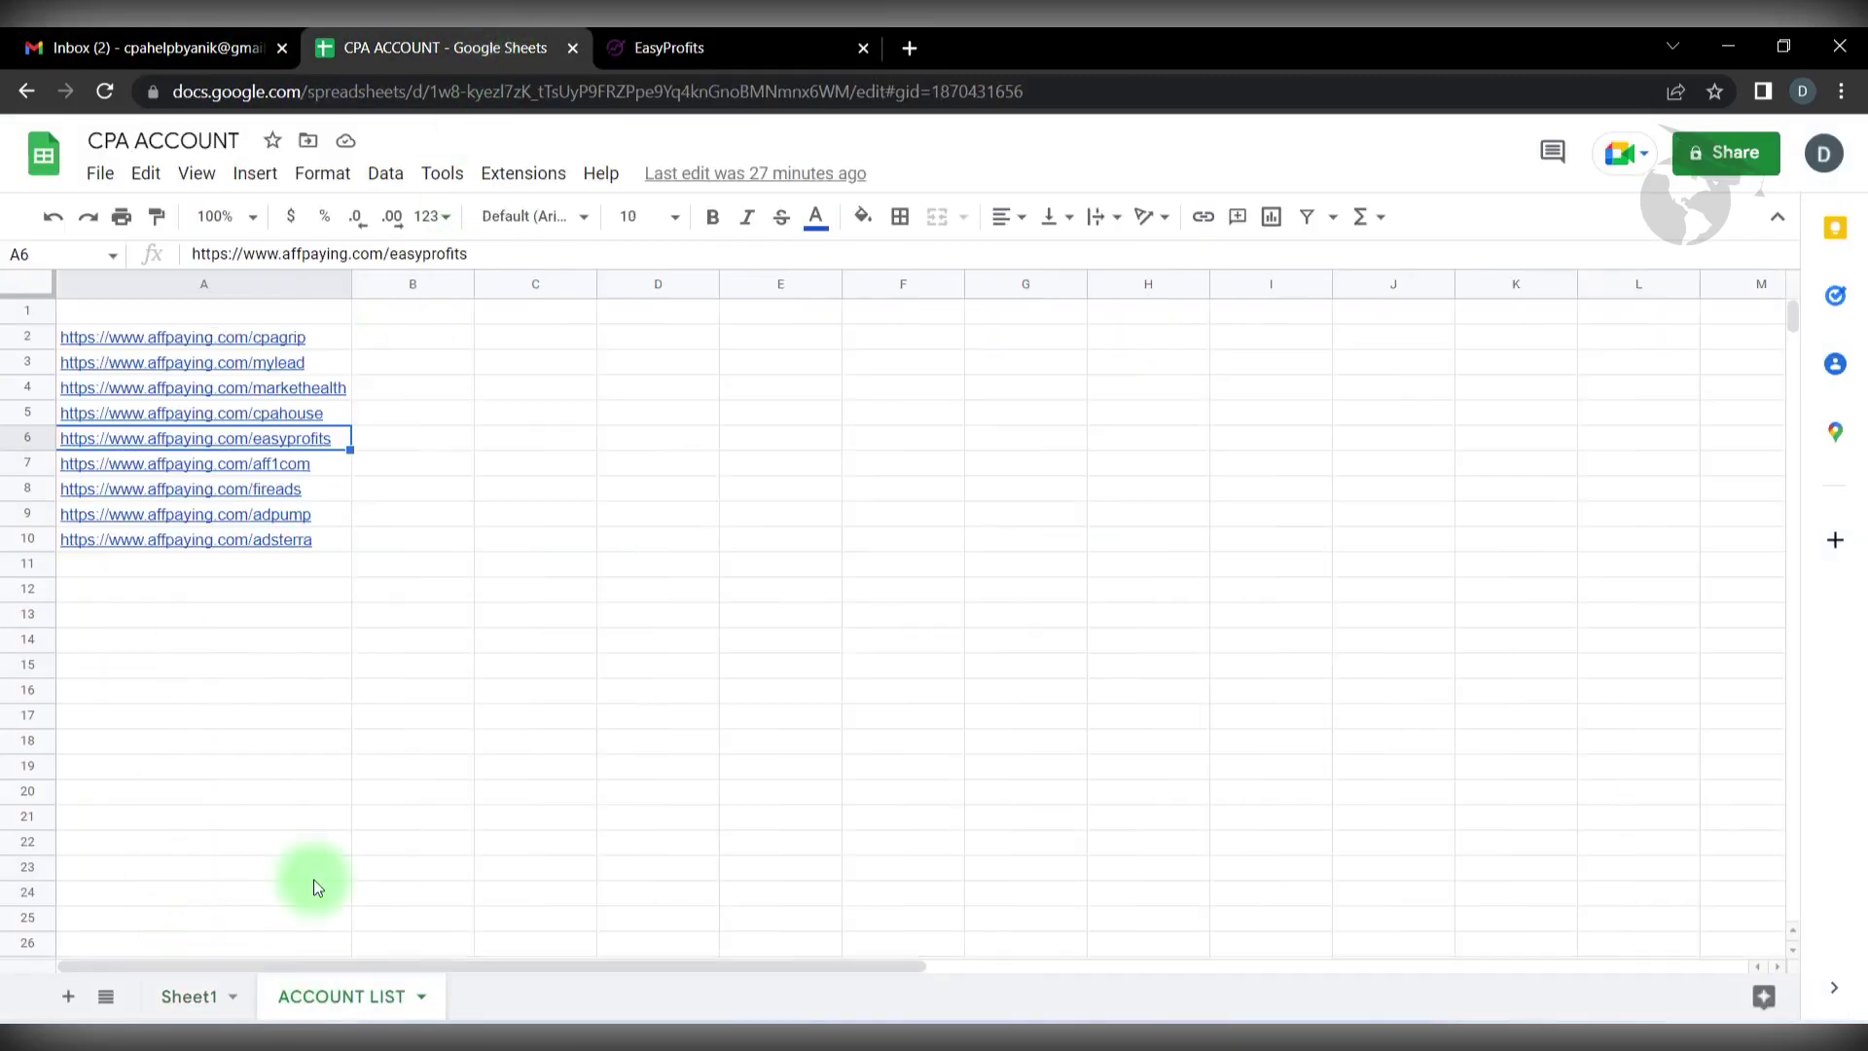
pyautogui.click(338, 515)
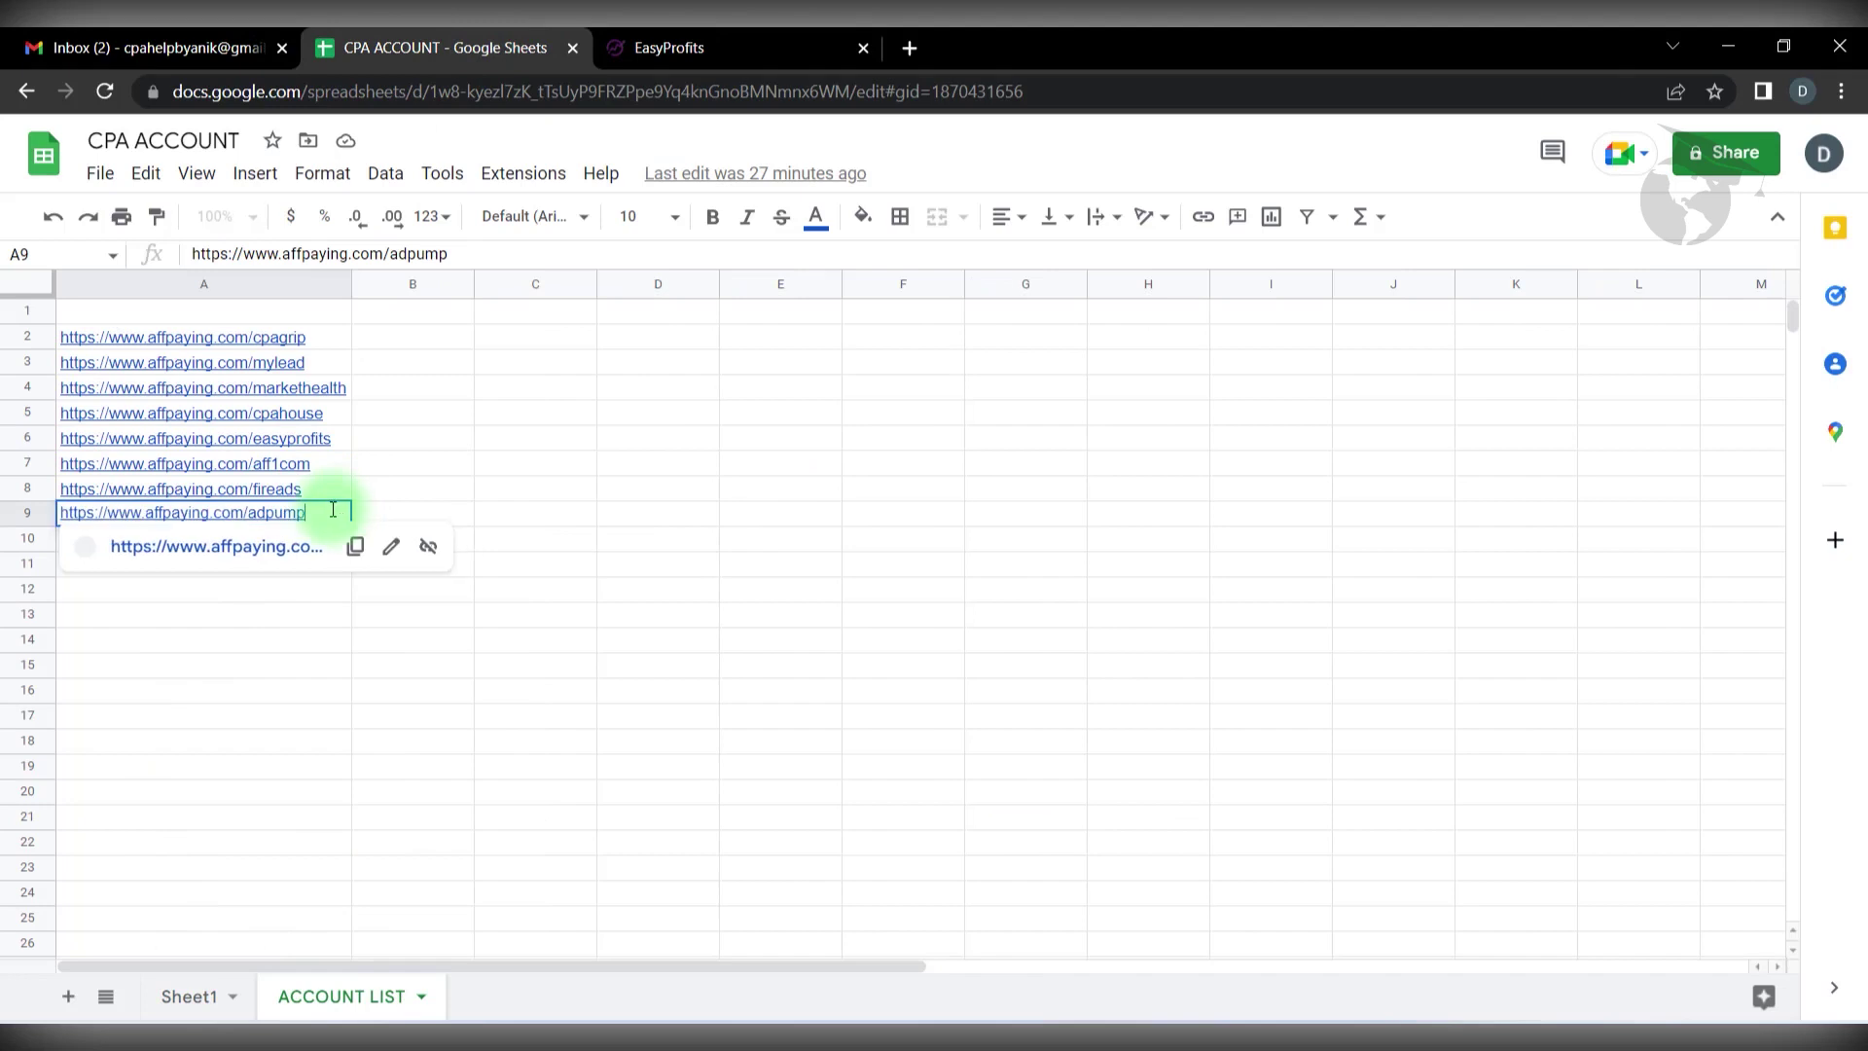
pyautogui.doubleClick(339, 431)
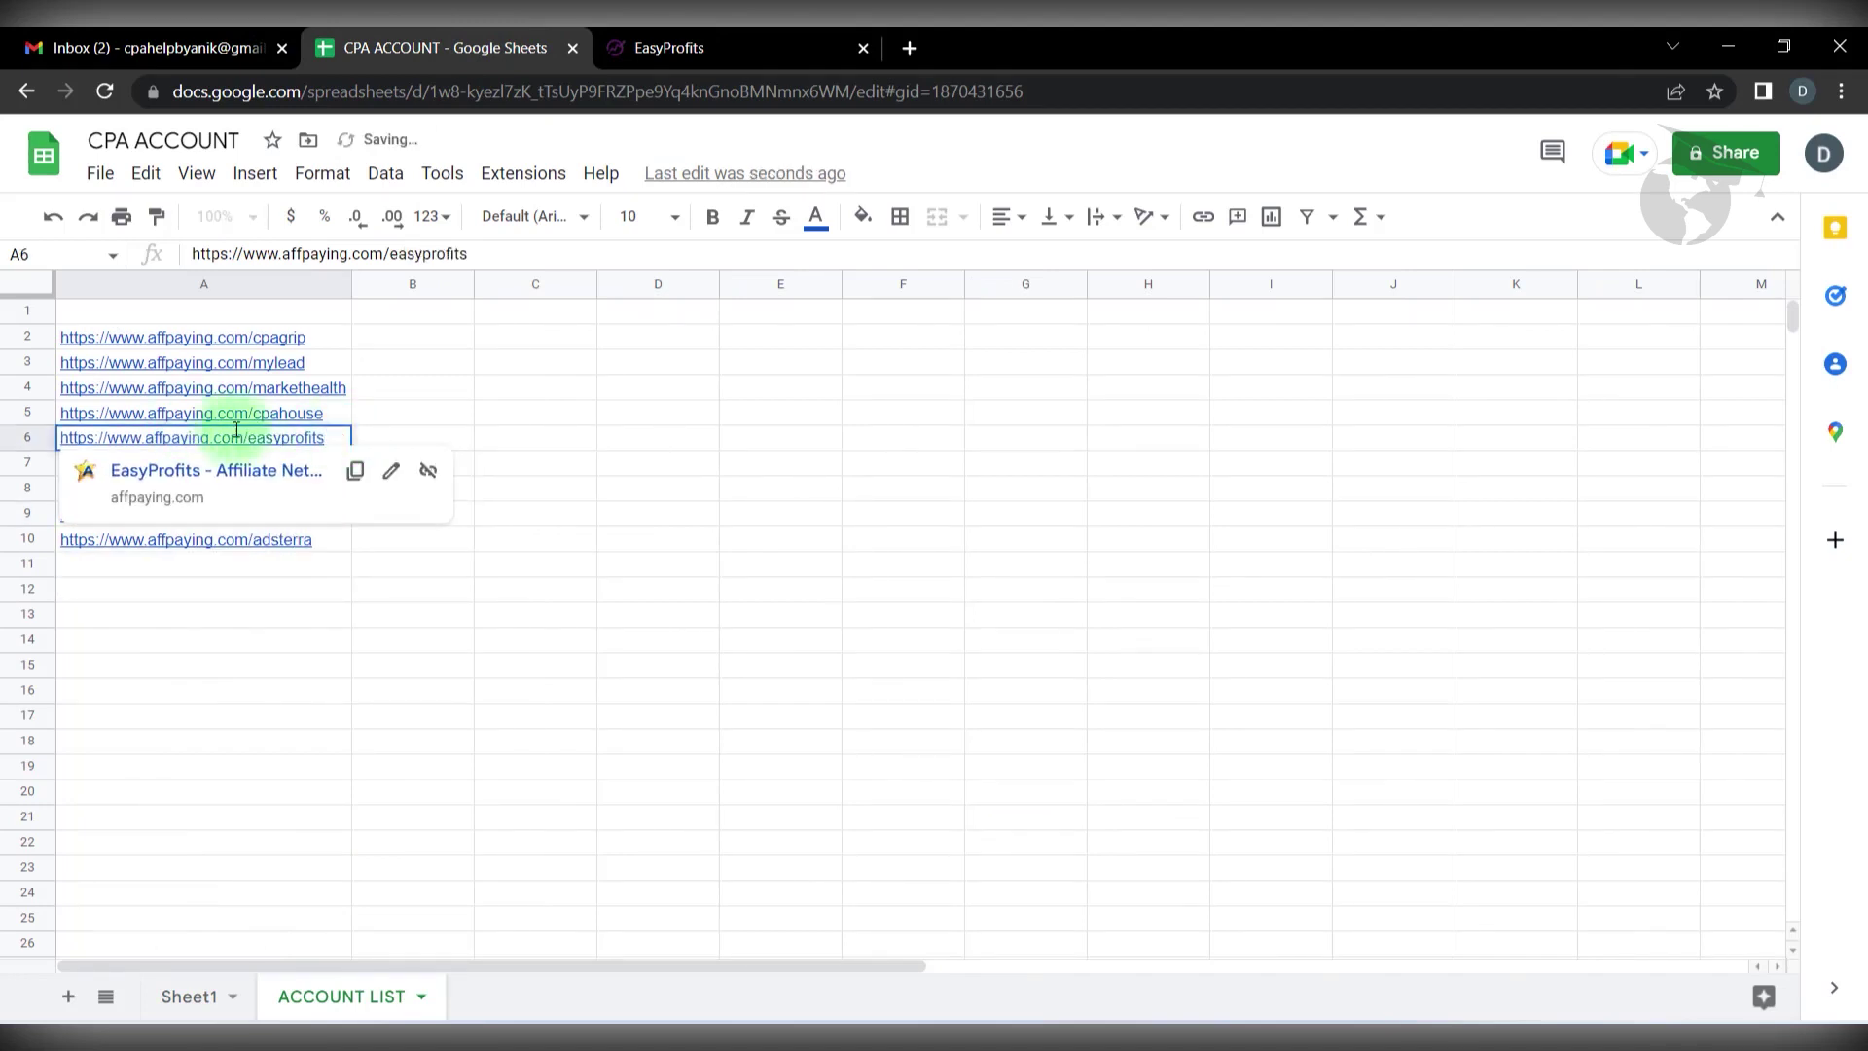
pyautogui.moveTo(244, 434); pyautogui.dragTo(158, 429)
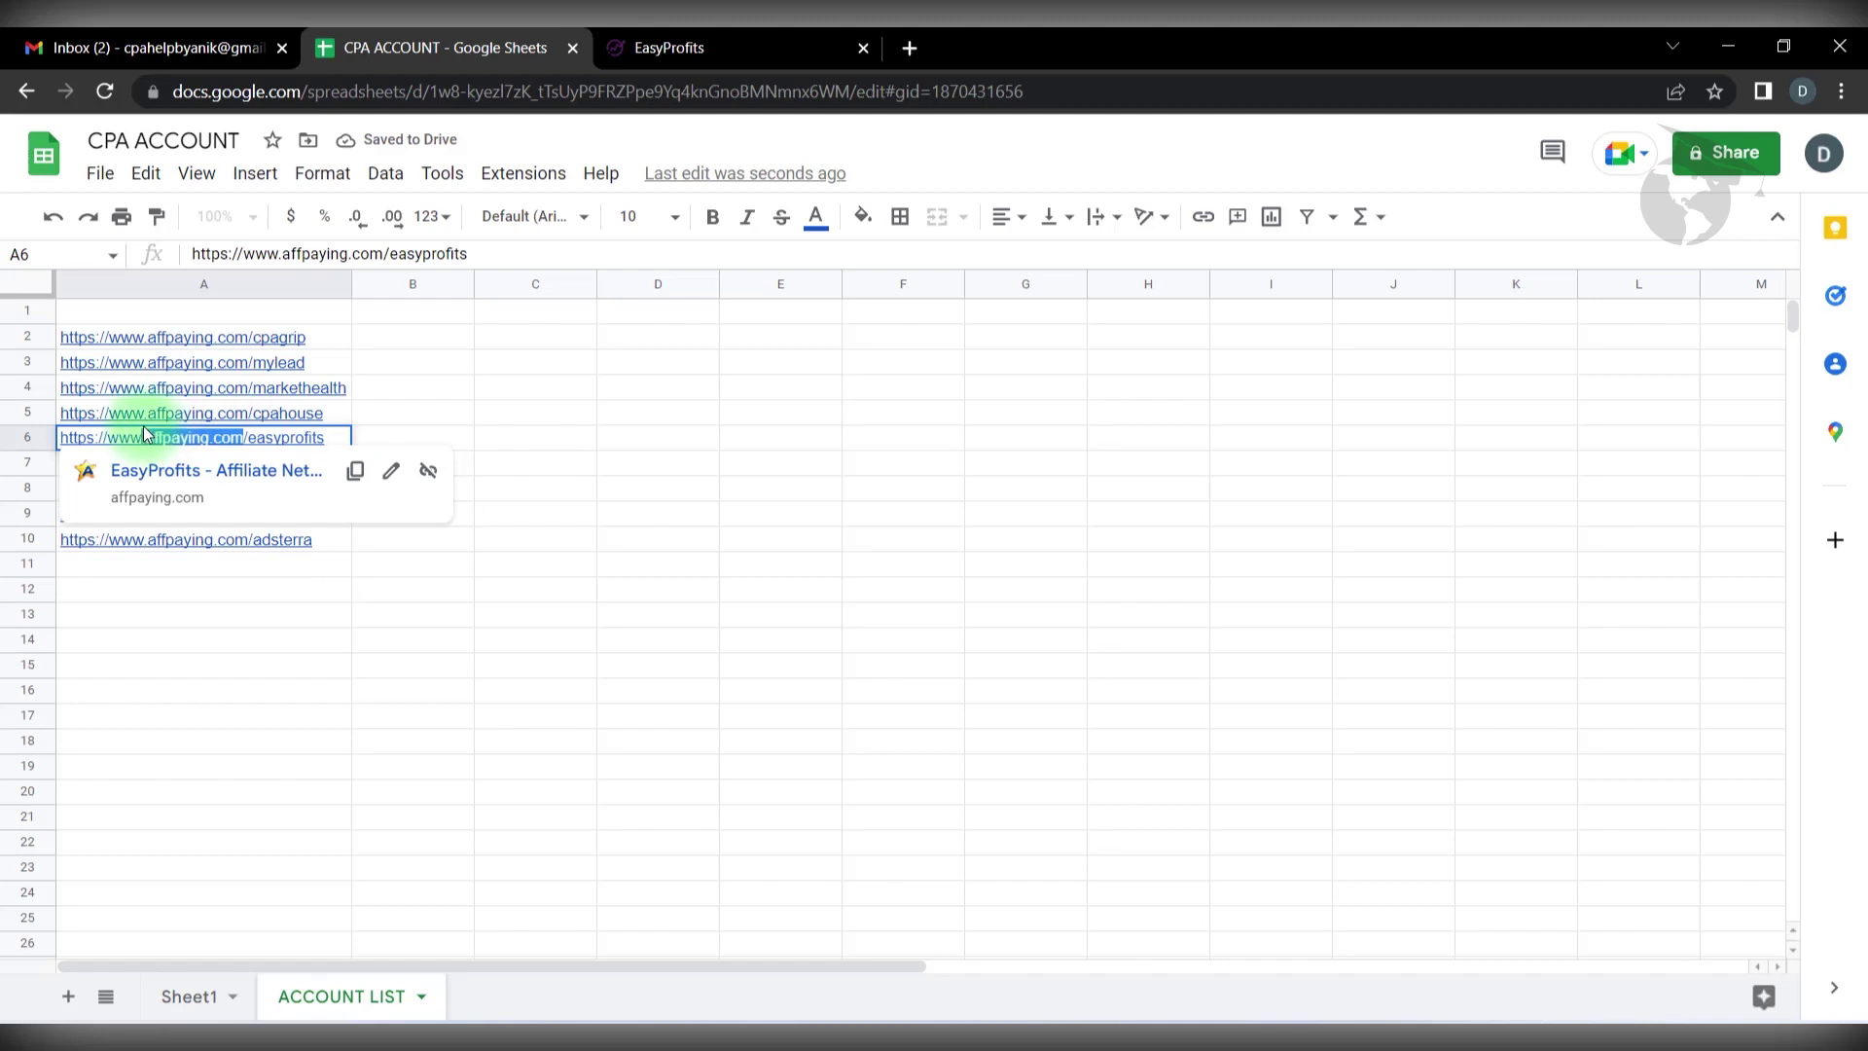
pyautogui.hotkey('ctrl', 'c')
pyautogui.click(671, 47)
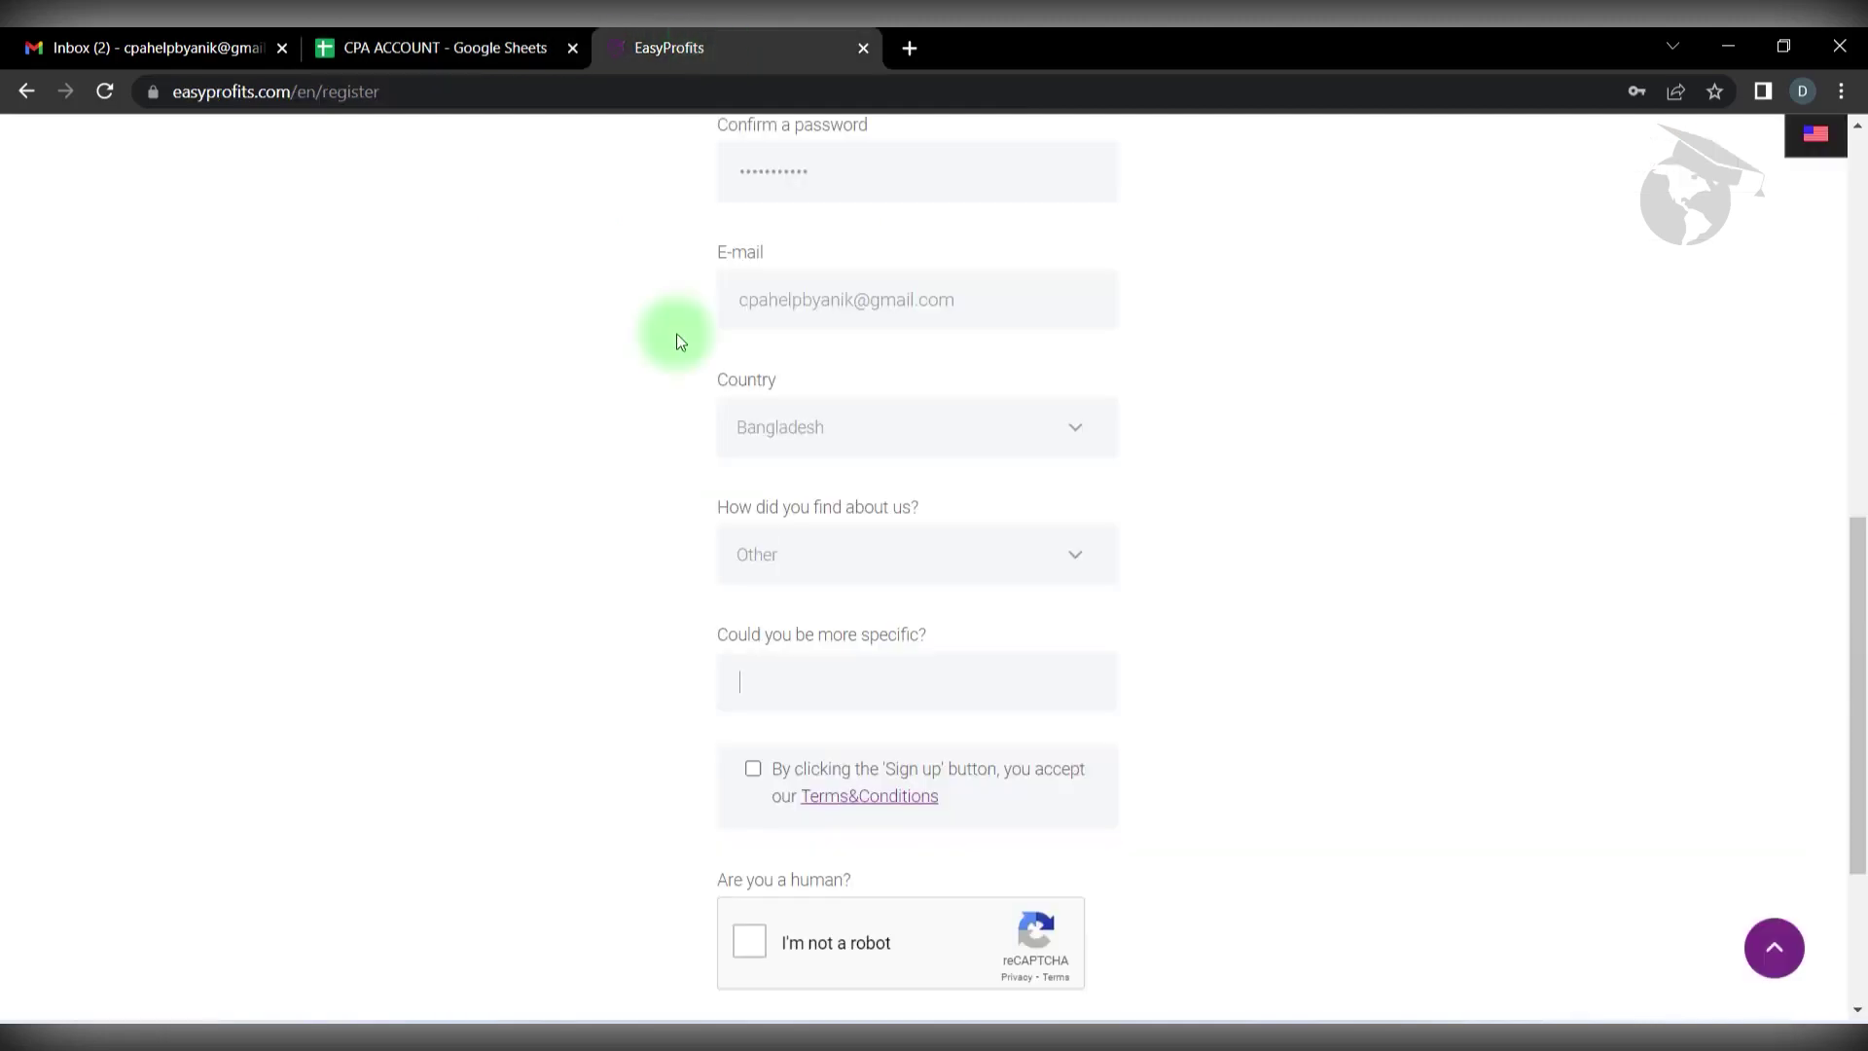
pyautogui.click(763, 681)
pyautogui.hotkey('ctrl', 'v')
# Step: Accept the Terms&Conditions and submit the reCAPTCHA challenge with squares showing crosswalks selected
pyautogui.click(753, 769)
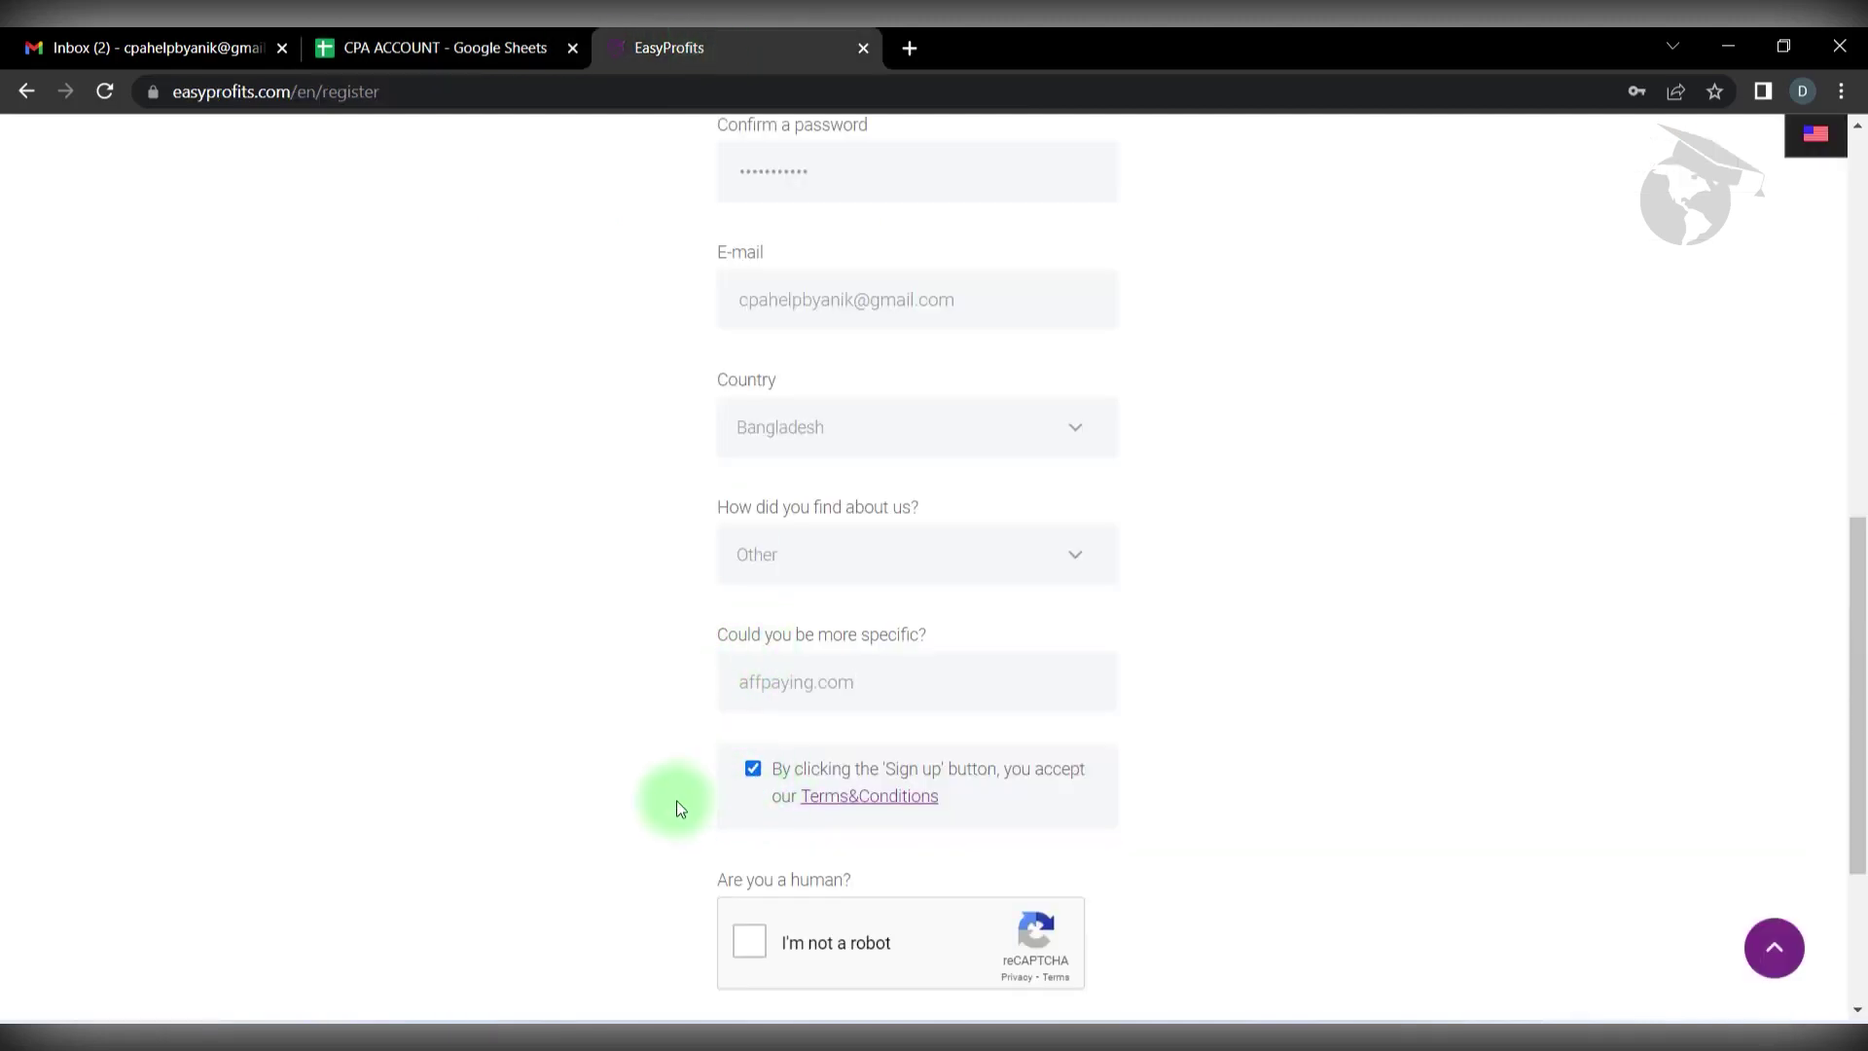
pyautogui.scroll(-1, 700, 825)
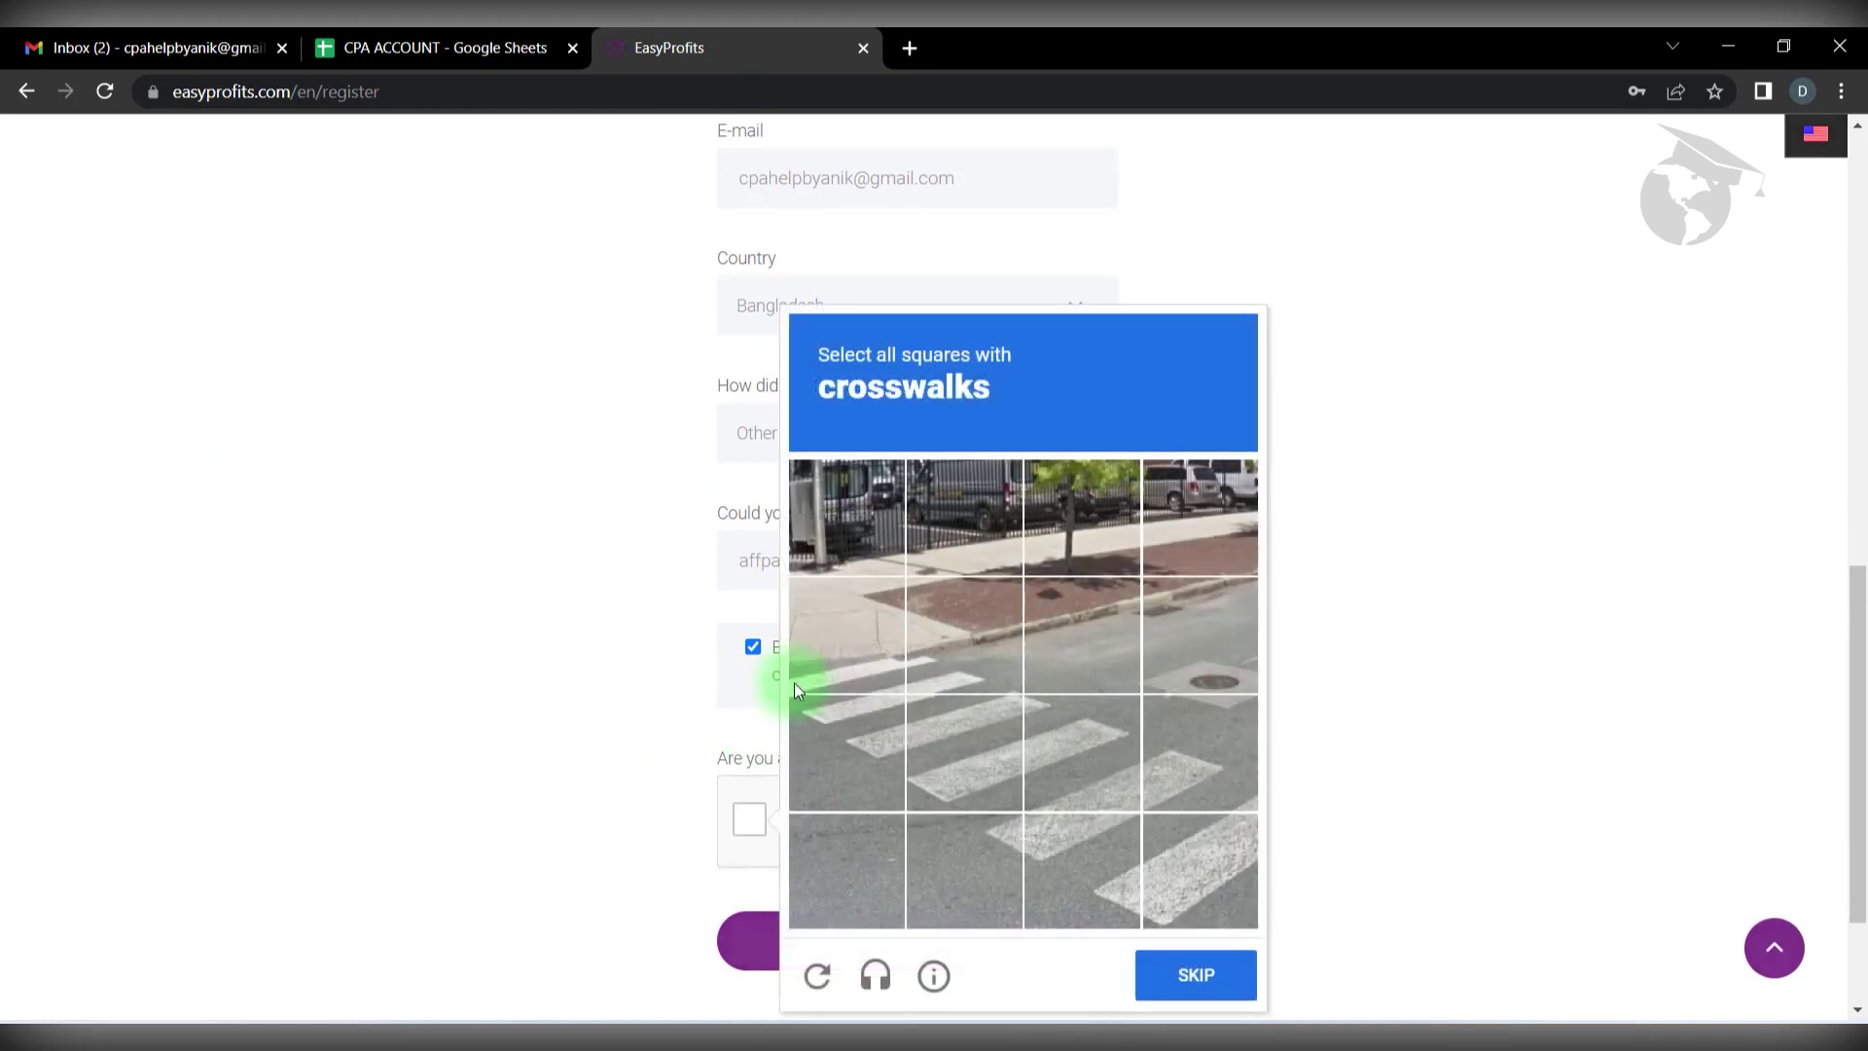
pyautogui.click(795, 676)
pyautogui.click(919, 720)
pyautogui.click(1075, 799)
pyautogui.click(1163, 856)
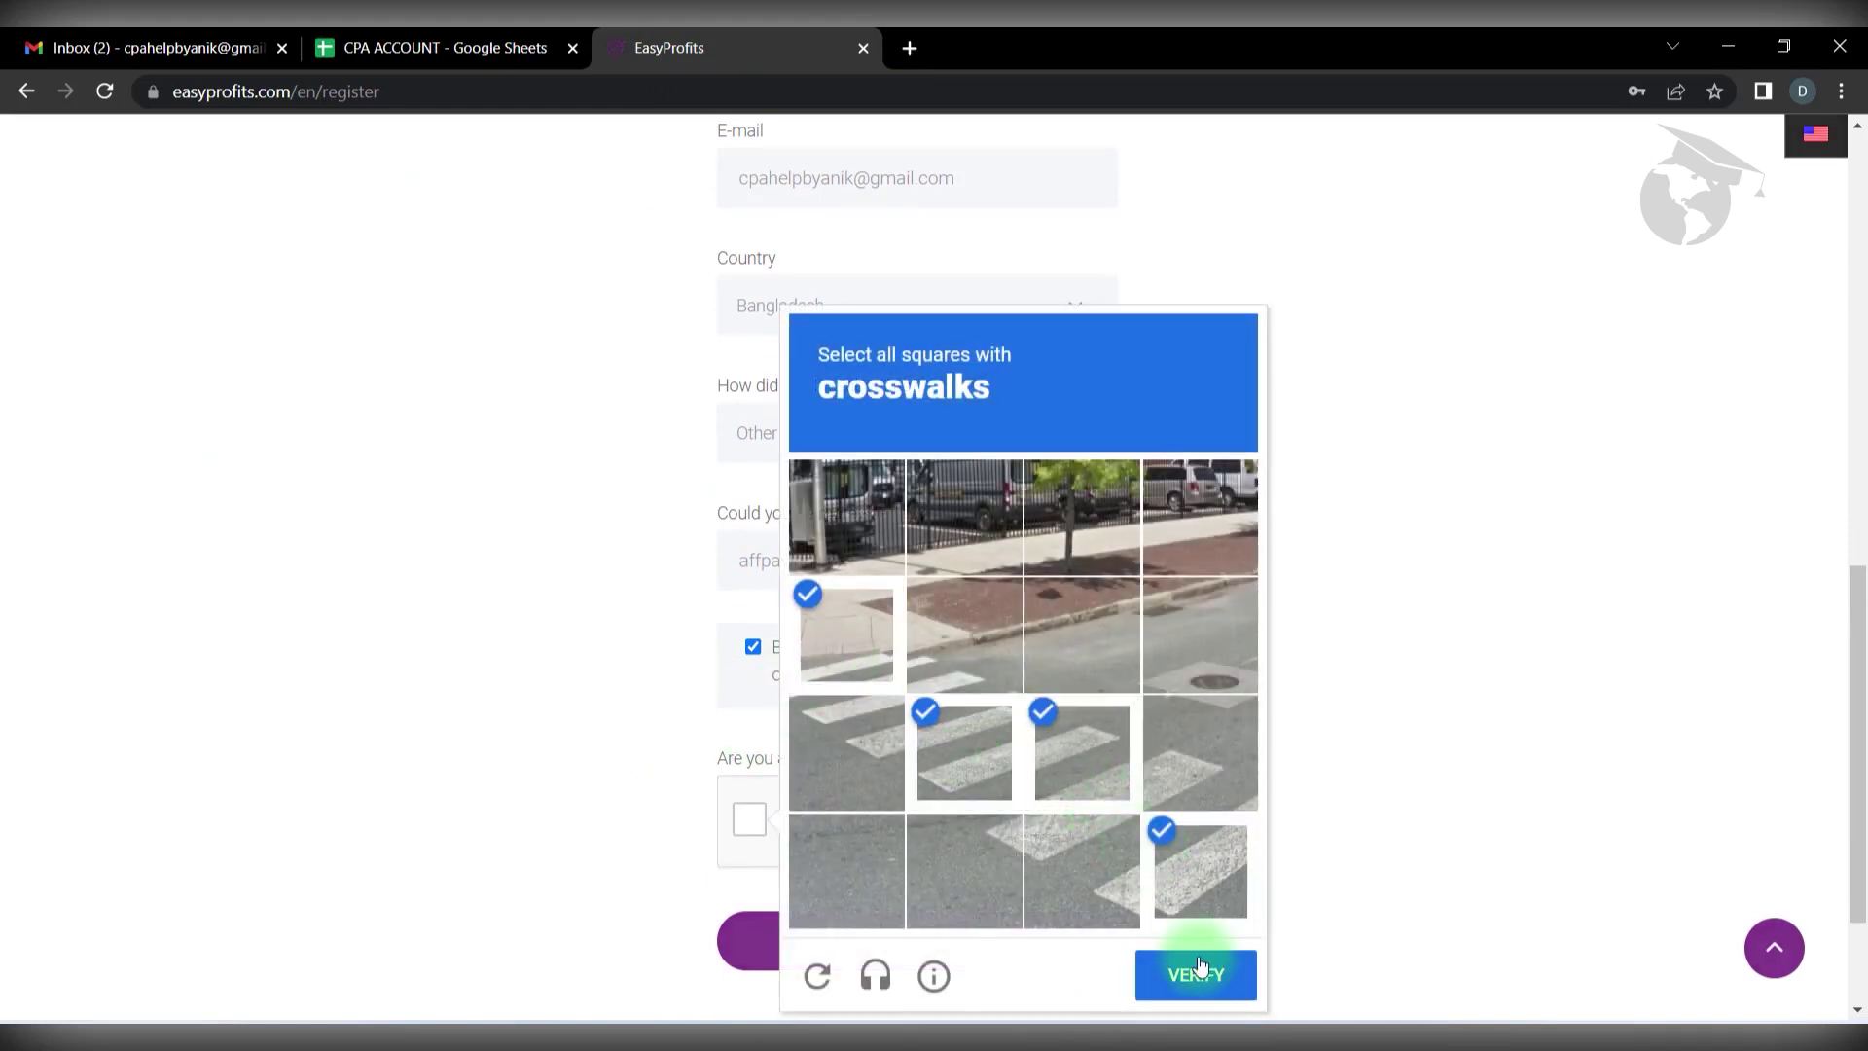
pyautogui.click(1193, 975)
# Step: Select the three reCAPTCHA images showing stairs and verify the selection
pyautogui.click(840, 534)
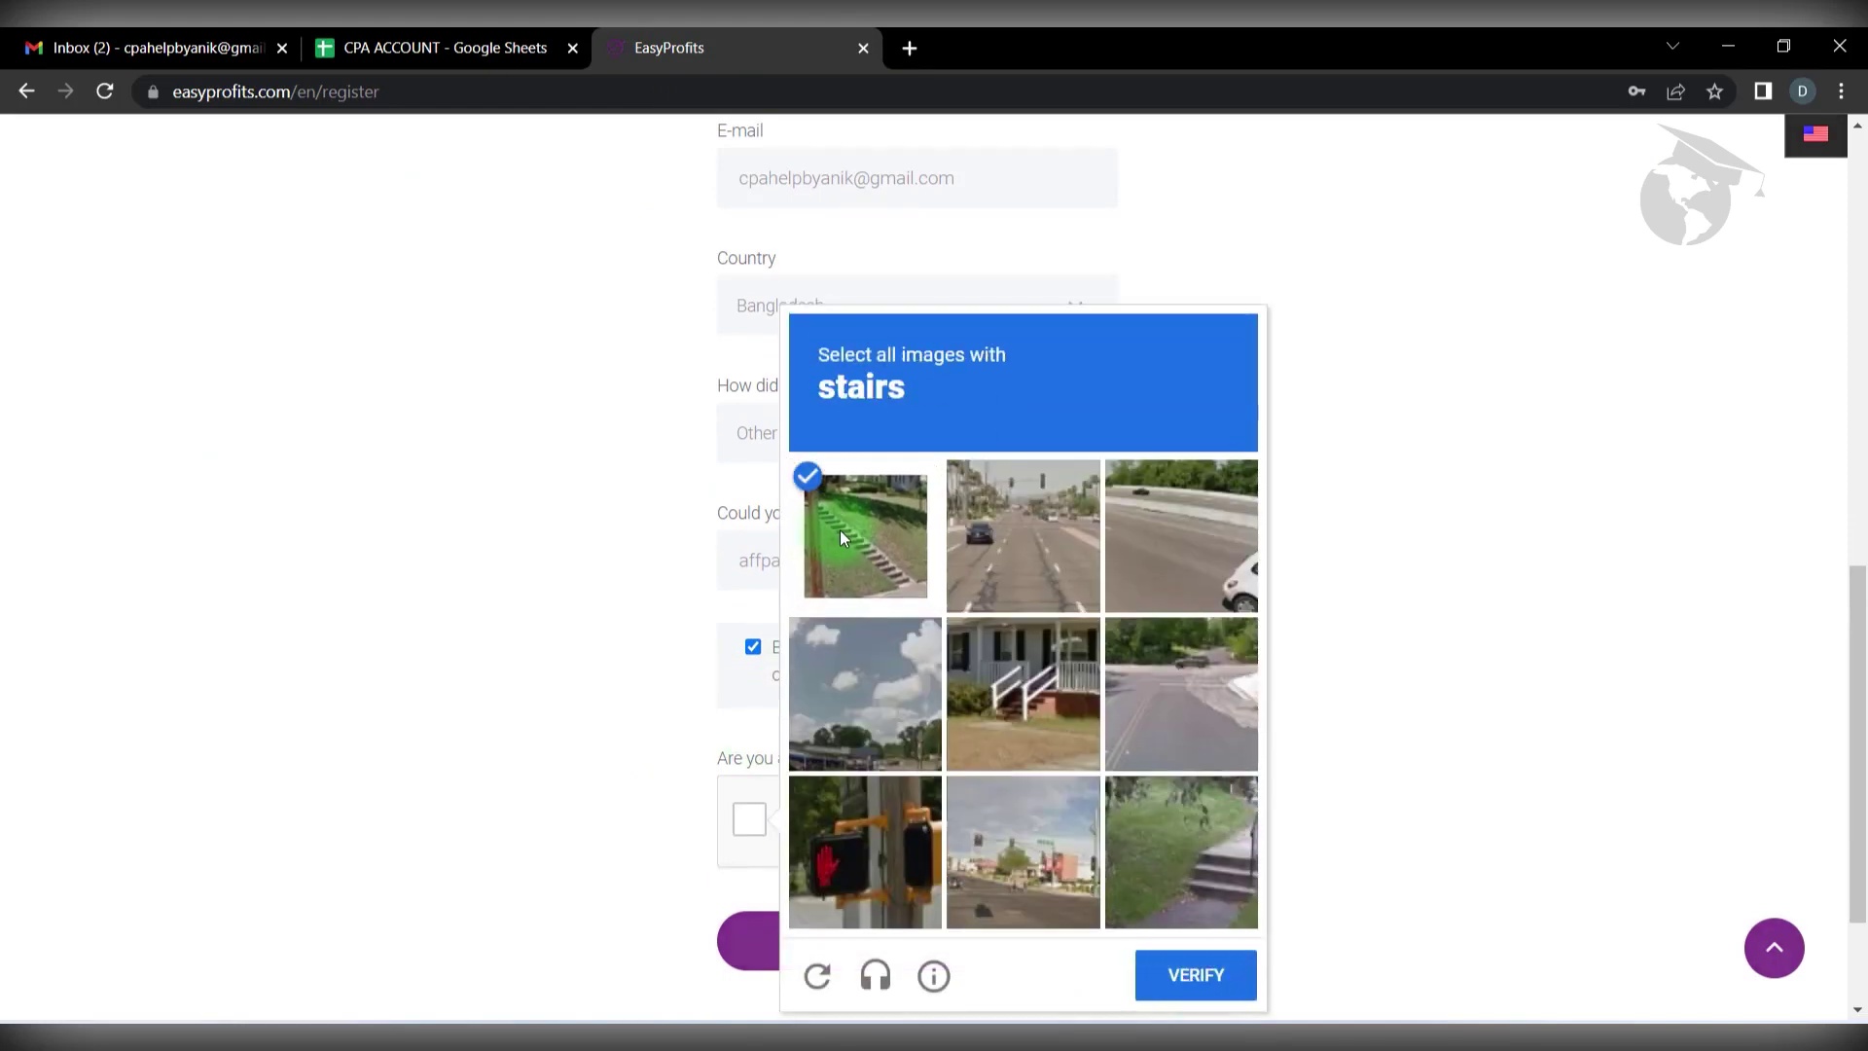
pyautogui.click(840, 532)
pyautogui.click(841, 535)
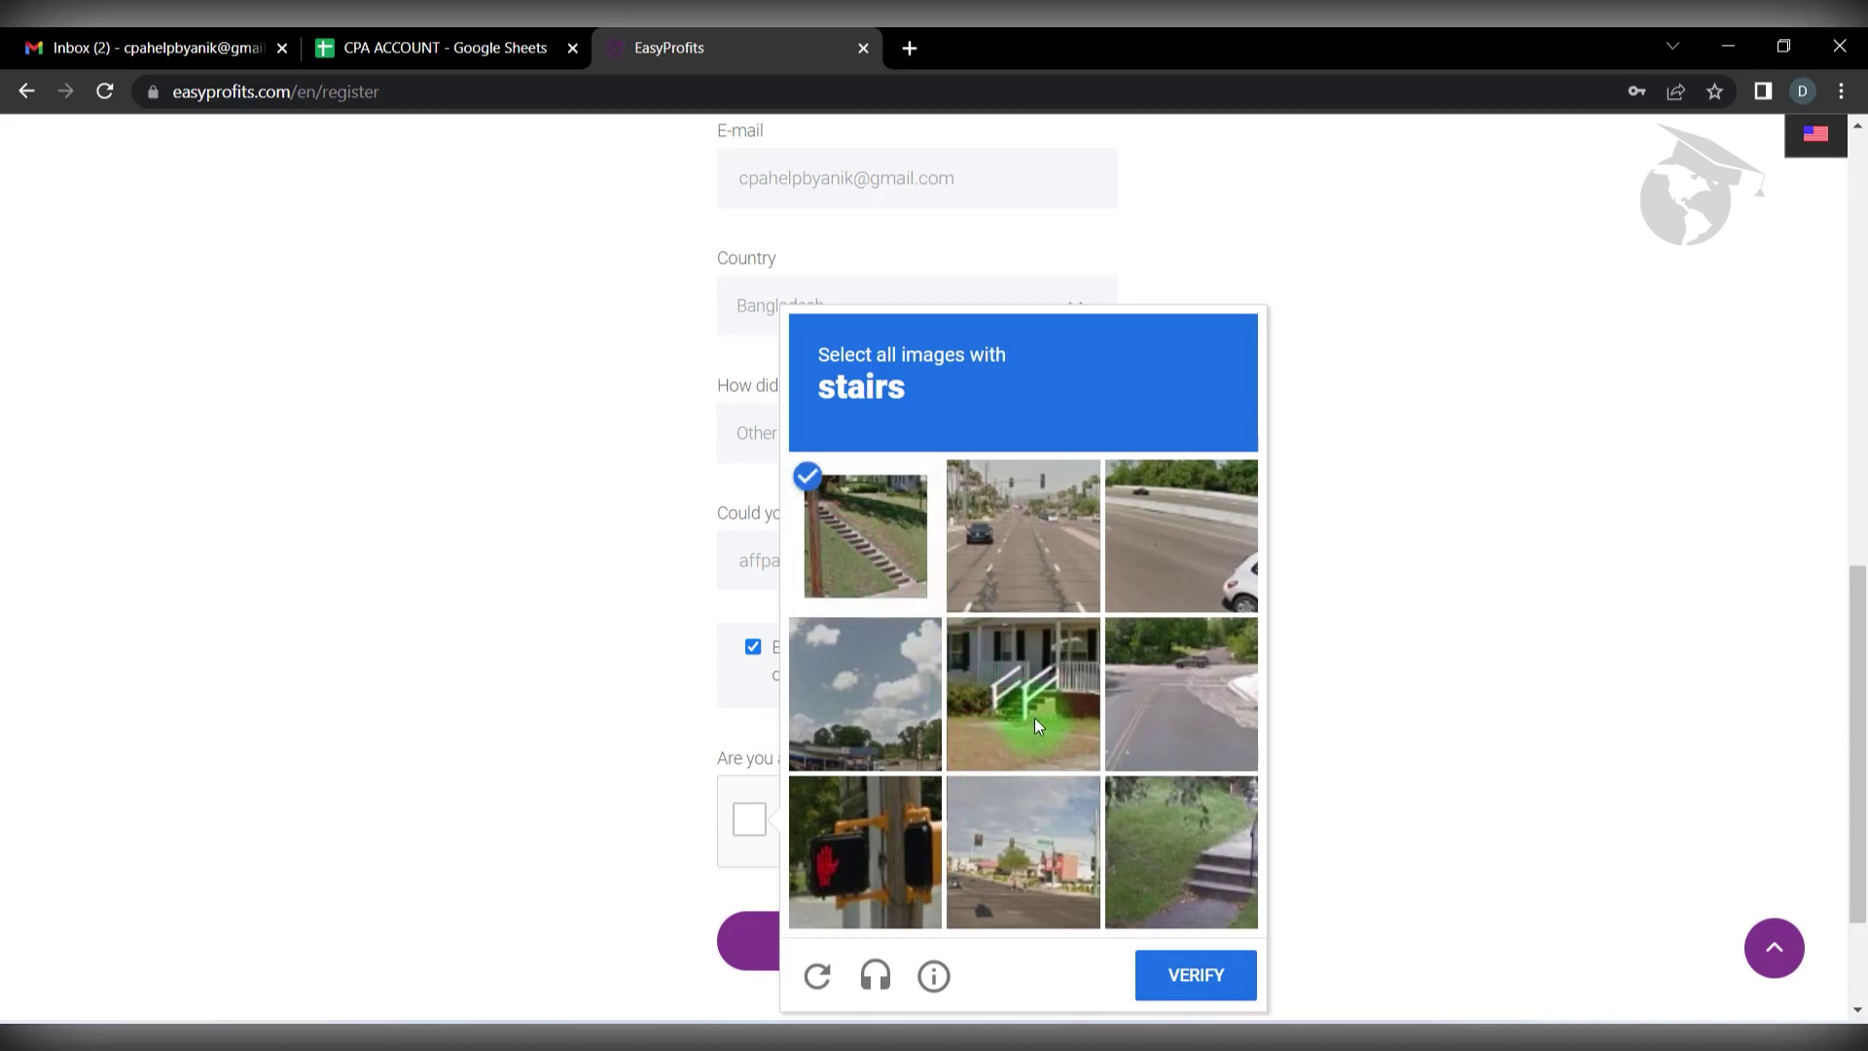
pyautogui.click(1036, 722)
pyautogui.click(1229, 889)
pyautogui.click(1235, 978)
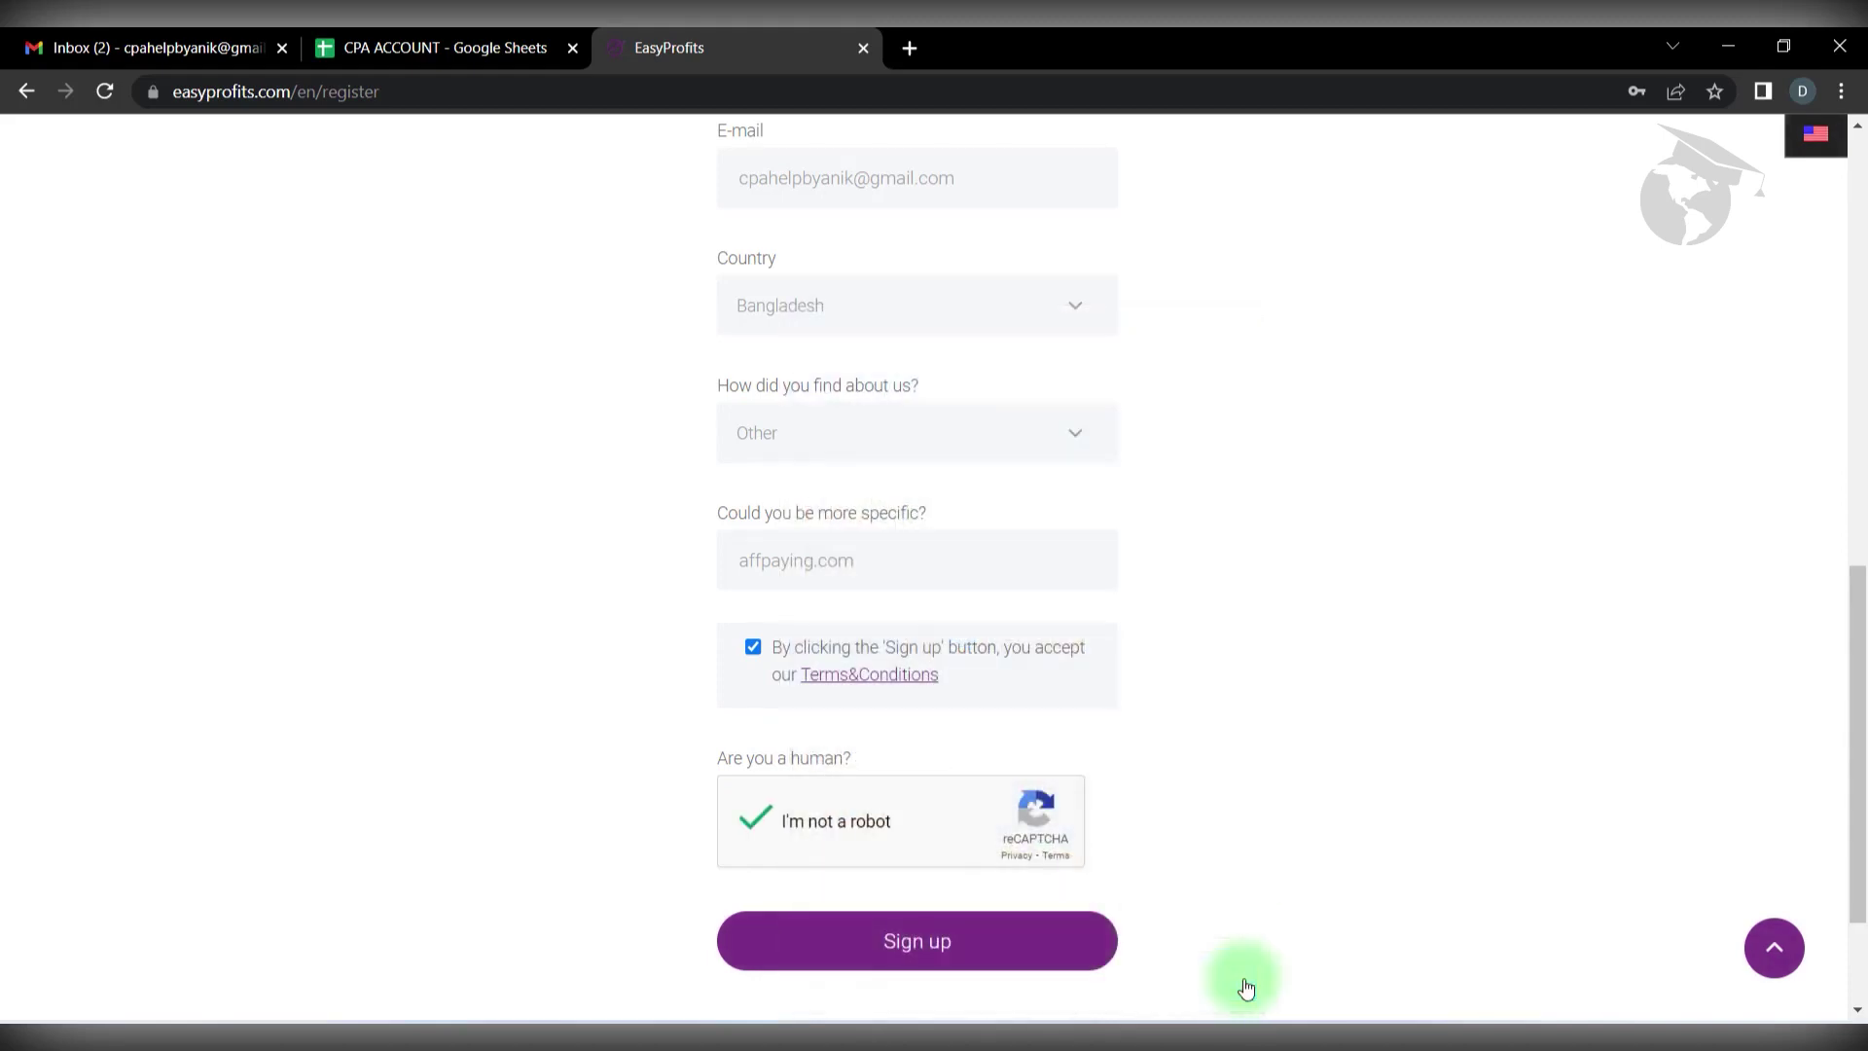
# Step: Sign up for the EasyProfits account and log in with the credentials saved in the browser
pyautogui.click(971, 944)
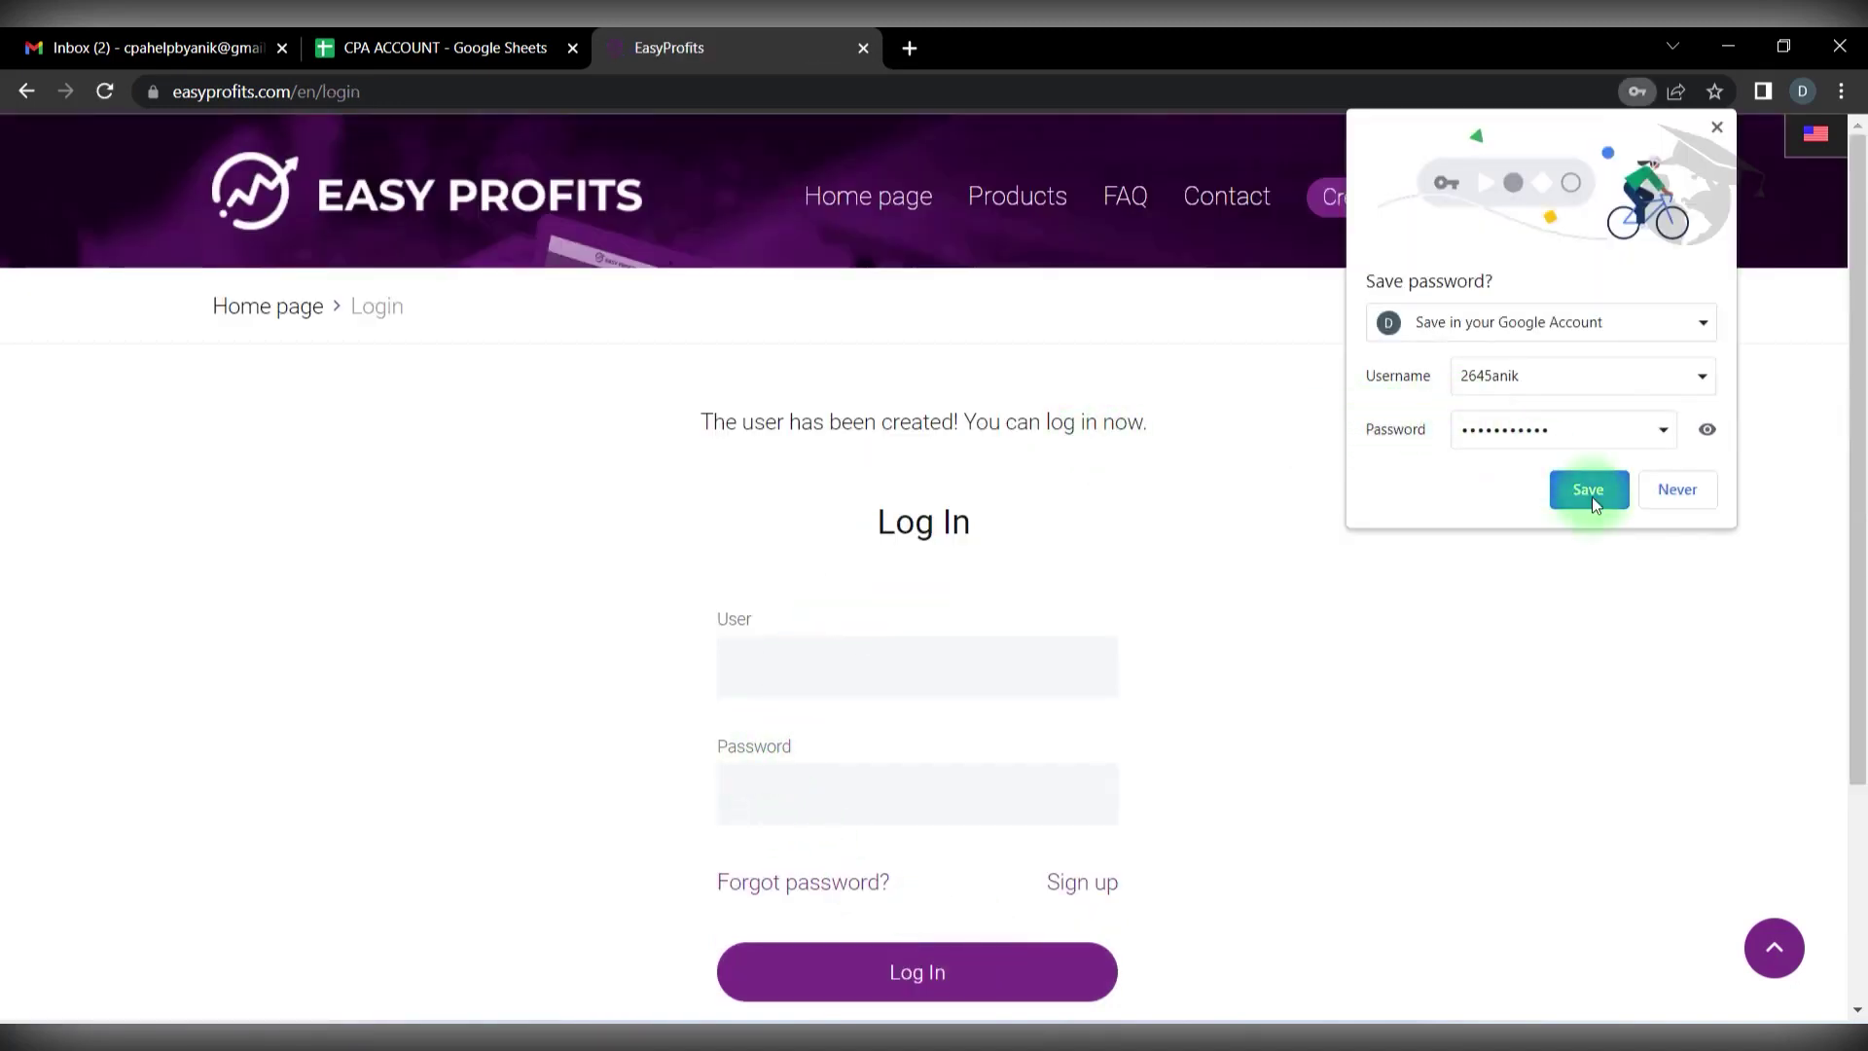
pyautogui.click(1588, 489)
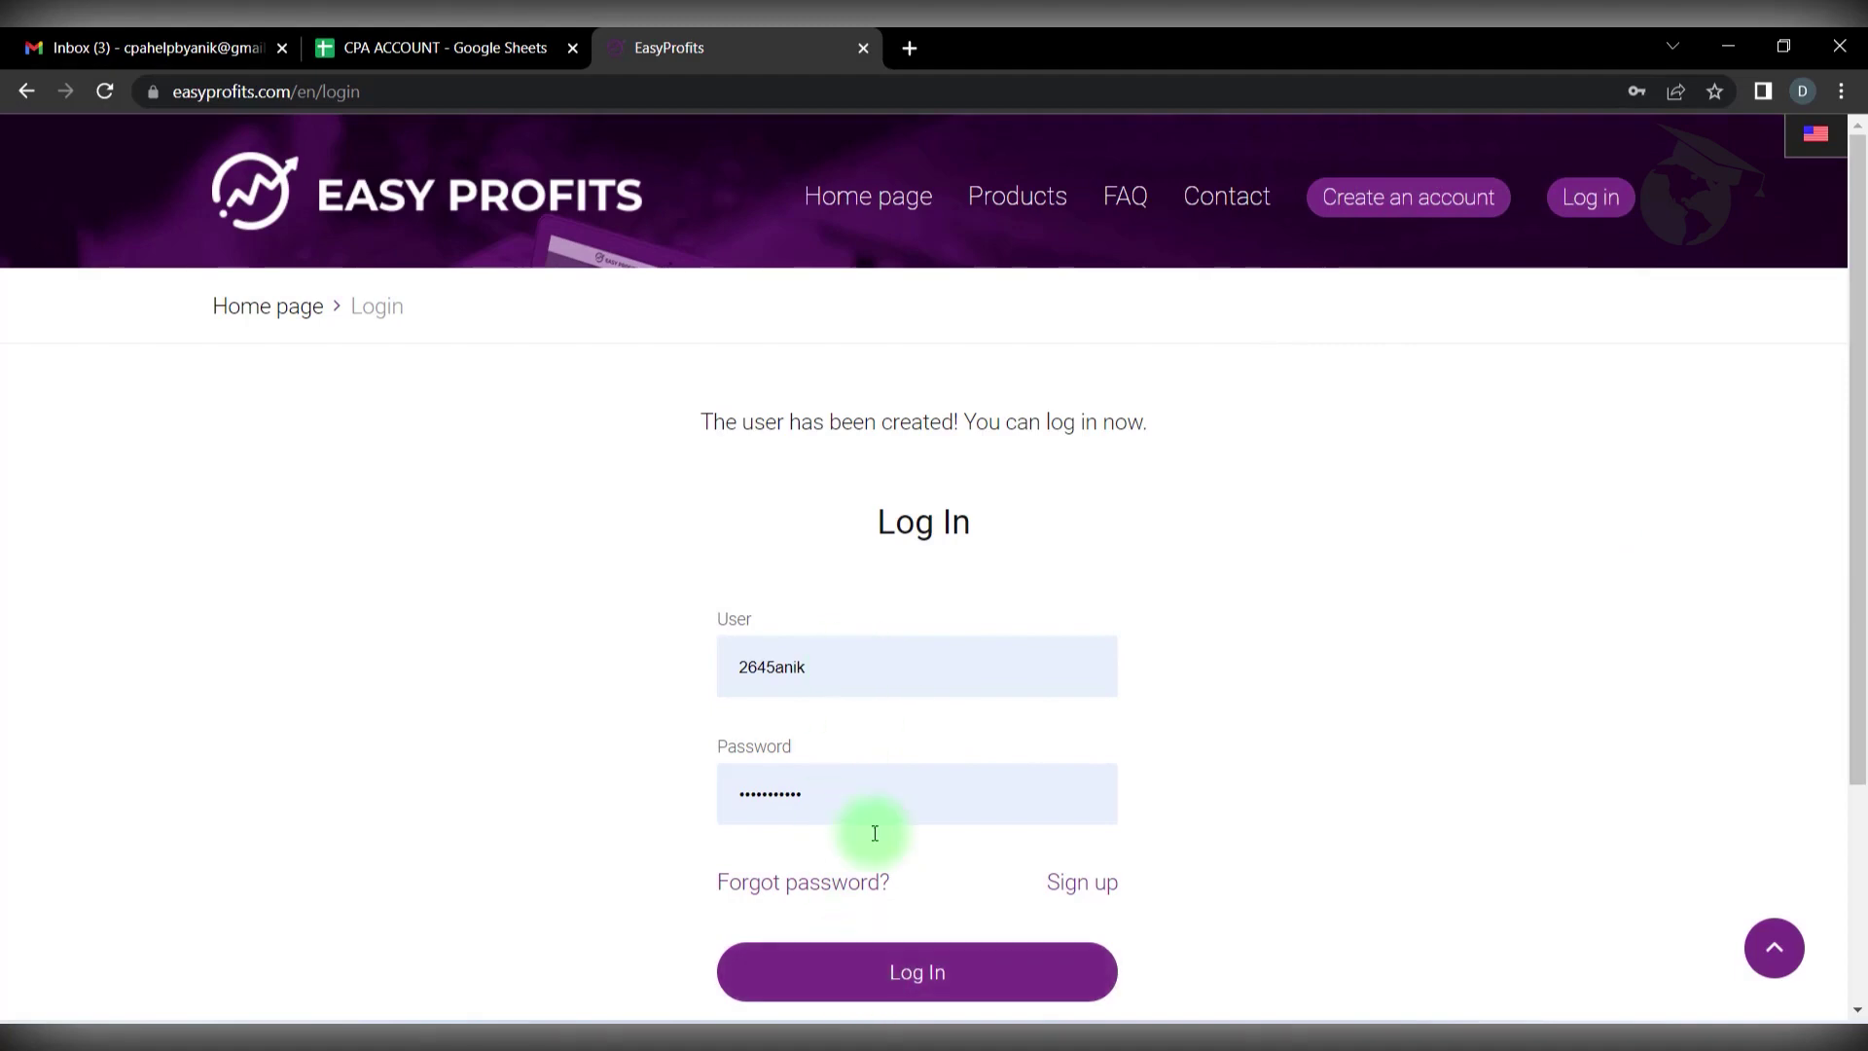
pyautogui.click(919, 965)
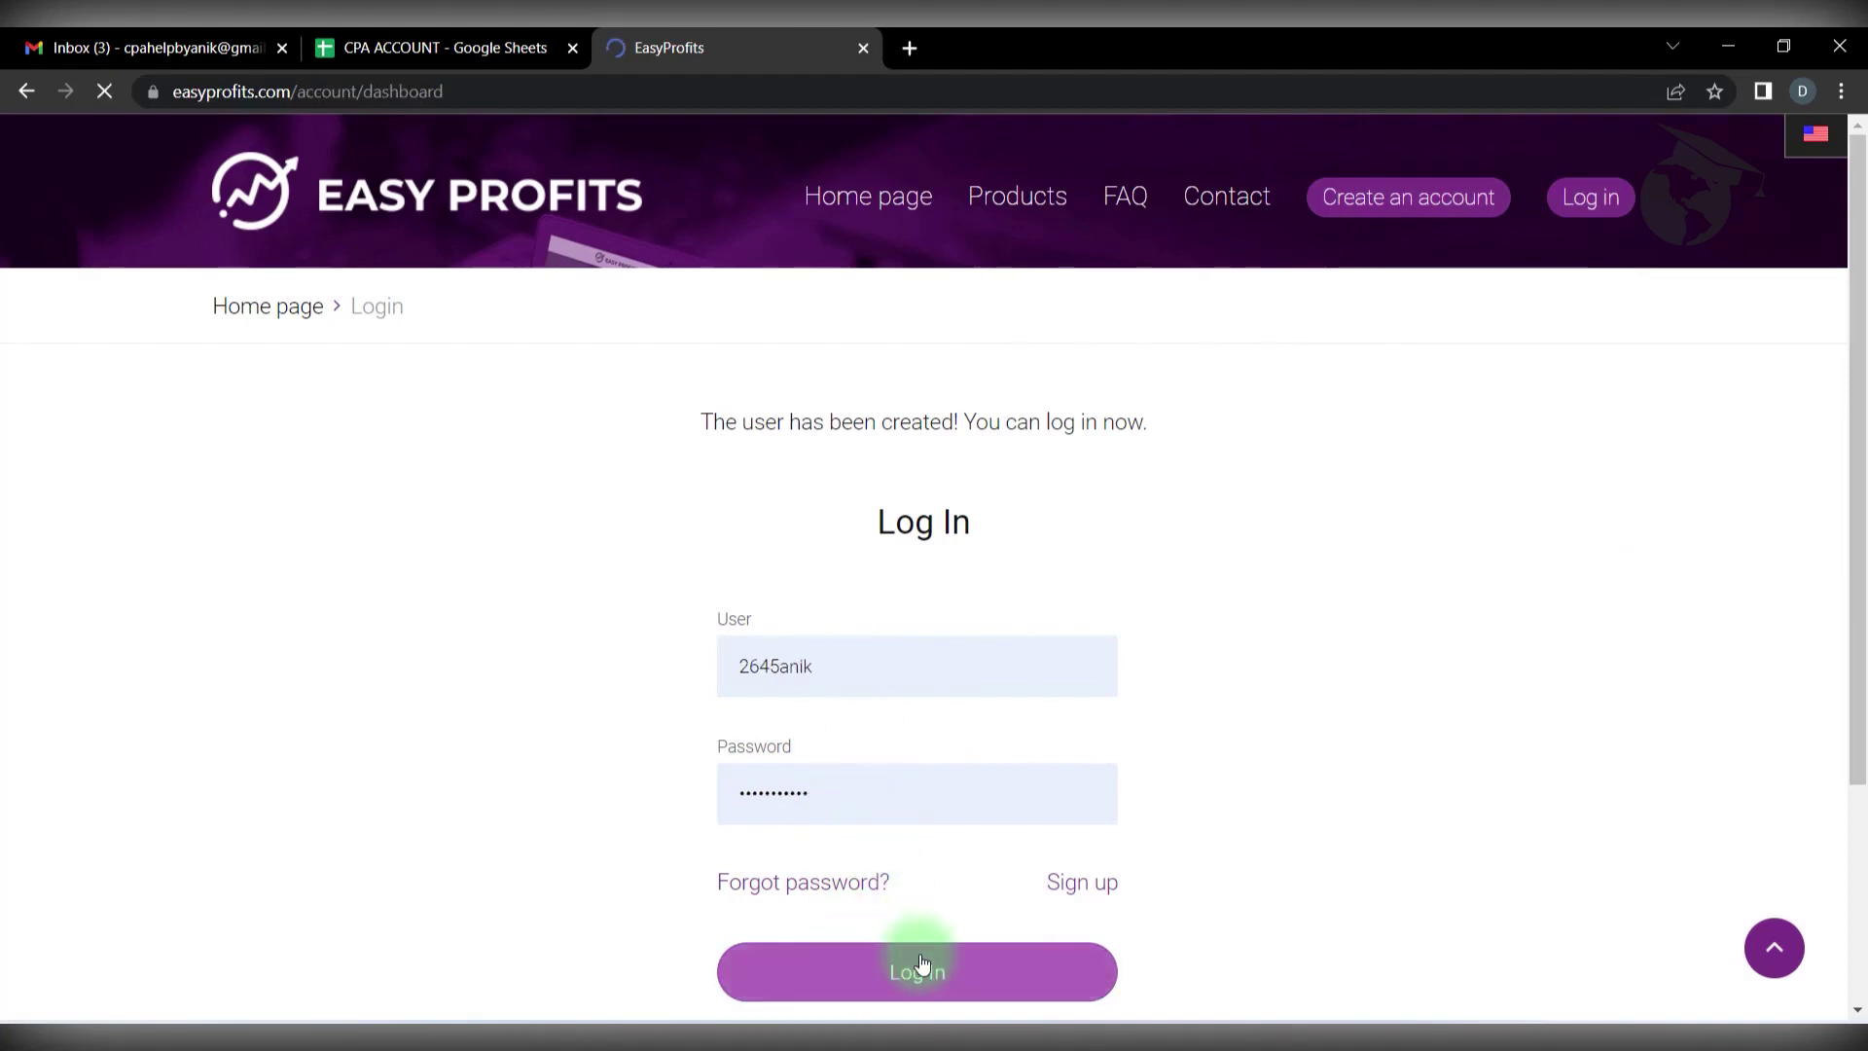
# Step: Switch to the Gmail inbox and open the EasyProfits message "Affiliation guide from EasyProfits (part 1/5)"
pyautogui.click(233, 47)
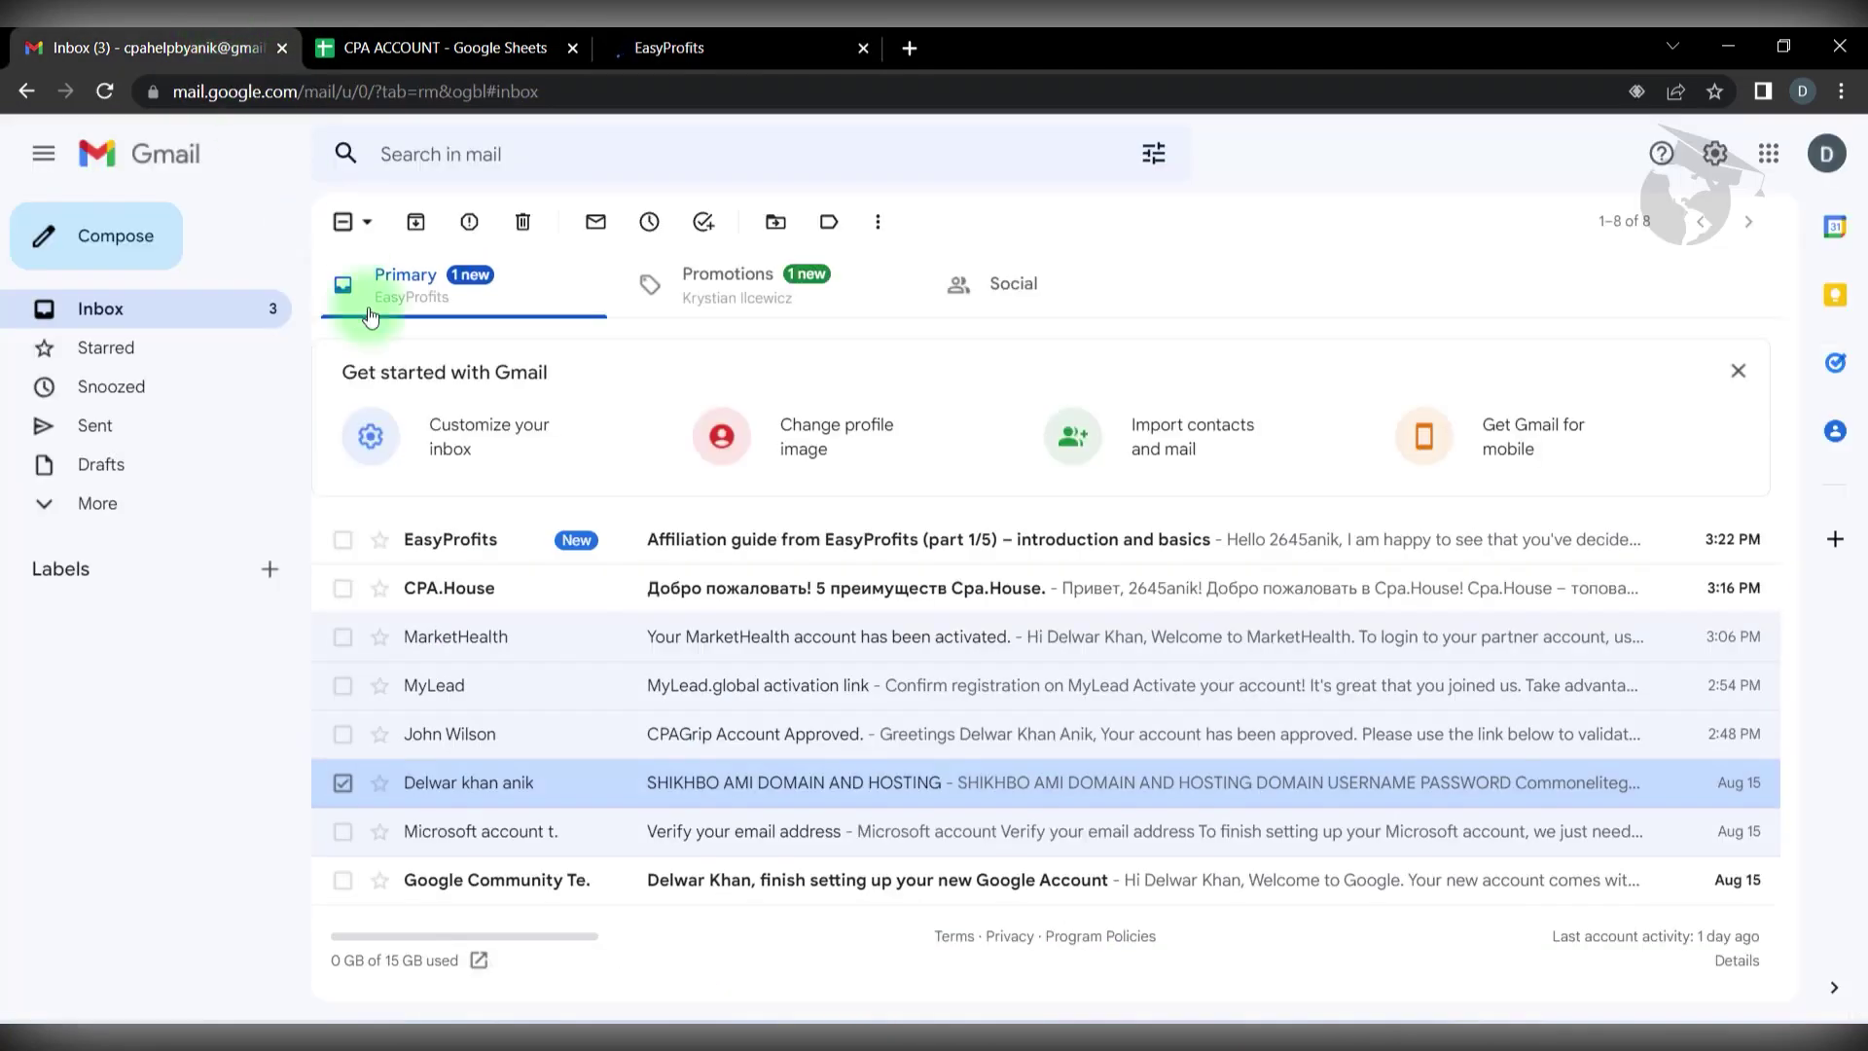
pyautogui.click(717, 541)
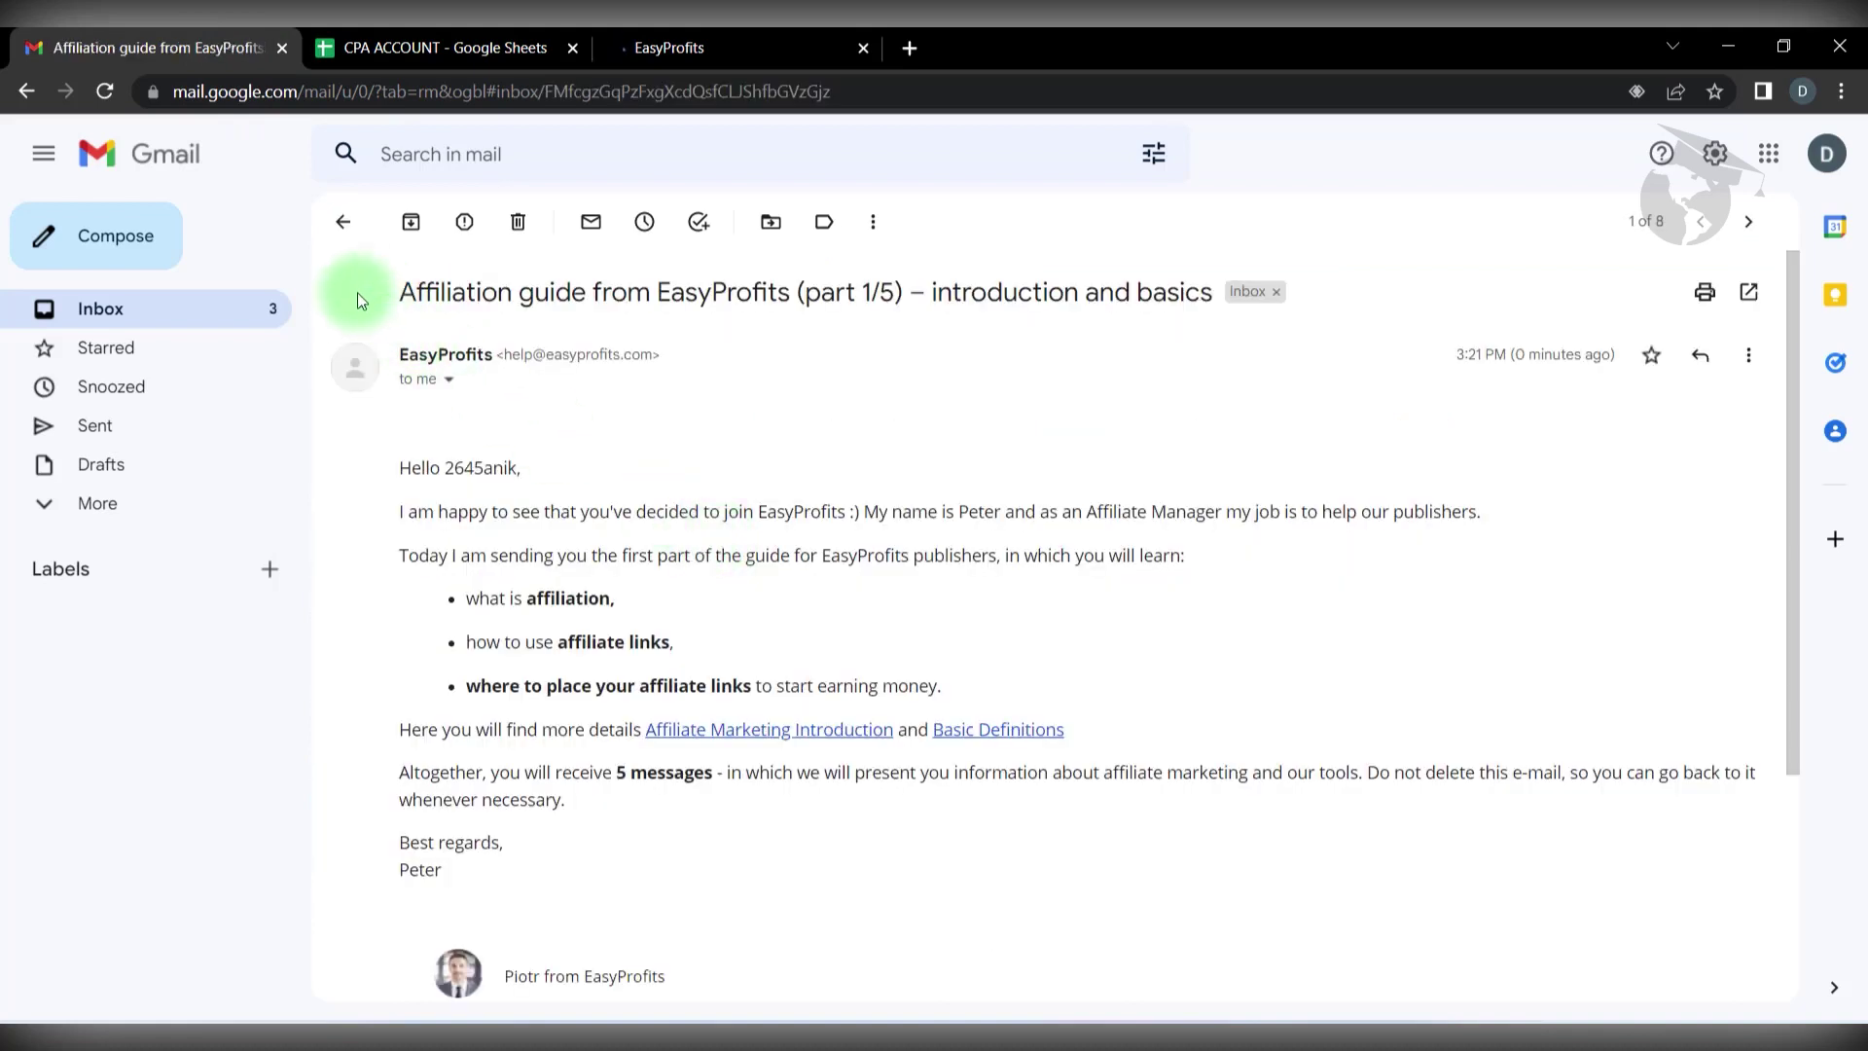
# Step: Return to the inbox and read the CPA.House message and the EasyProfits message "EasyProfits - welcome in the best affiliate program!"
pyautogui.click(342, 222)
pyautogui.click(709, 635)
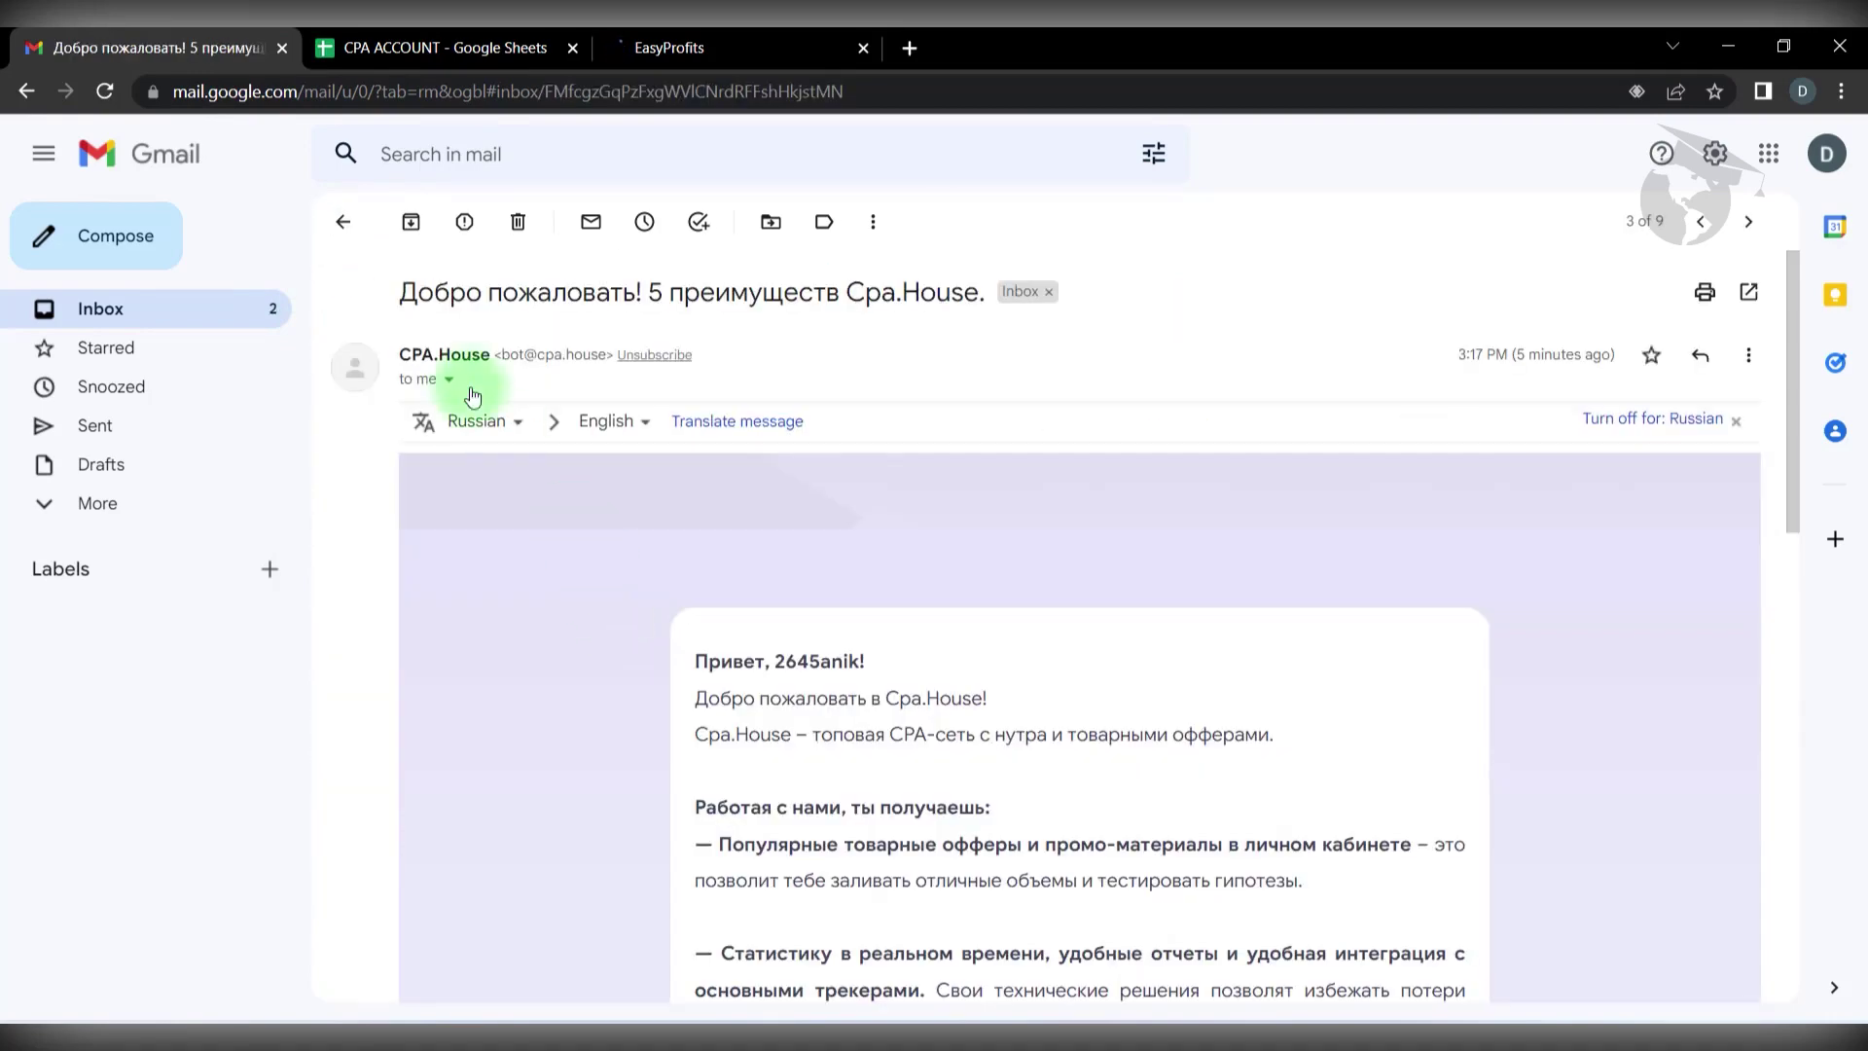
pyautogui.click(345, 238)
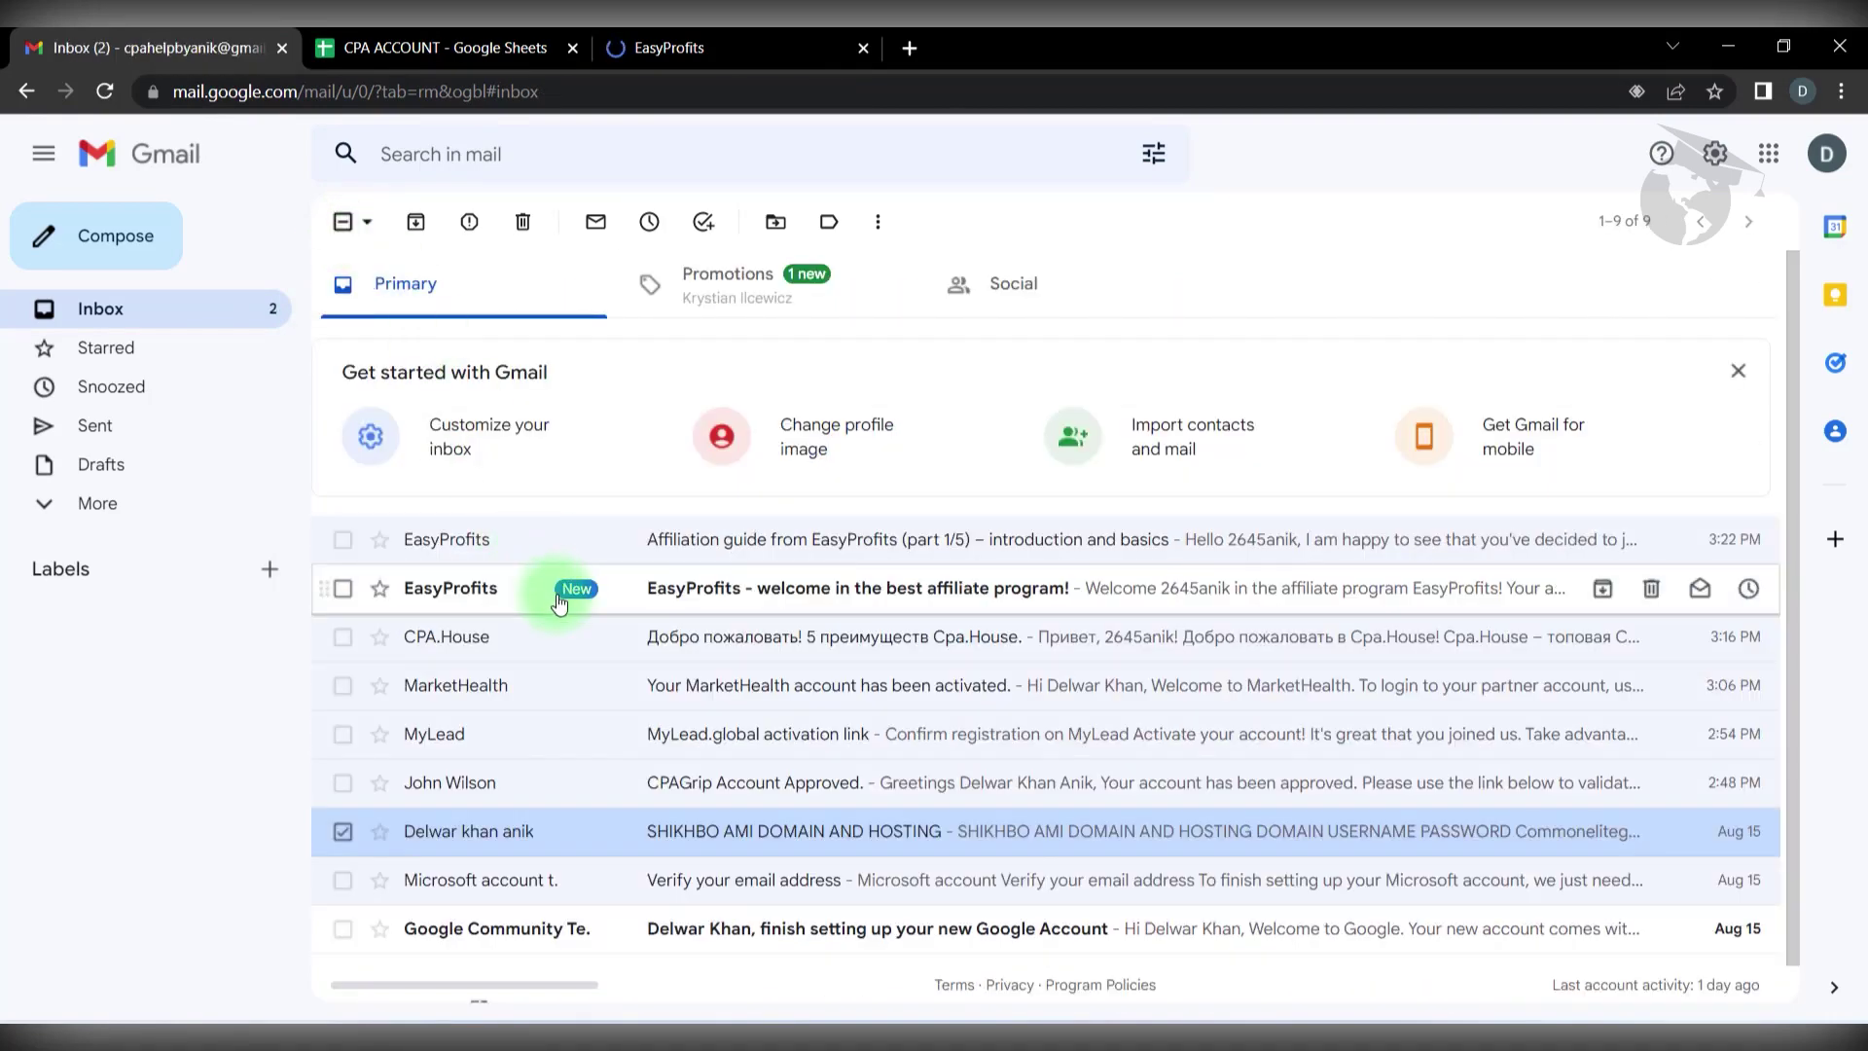
pyautogui.click(542, 588)
pyautogui.click(342, 222)
# Step: Switch to the EasyProfits site and look over the dashboard's monthly statistics, chart and news
pyautogui.click(701, 48)
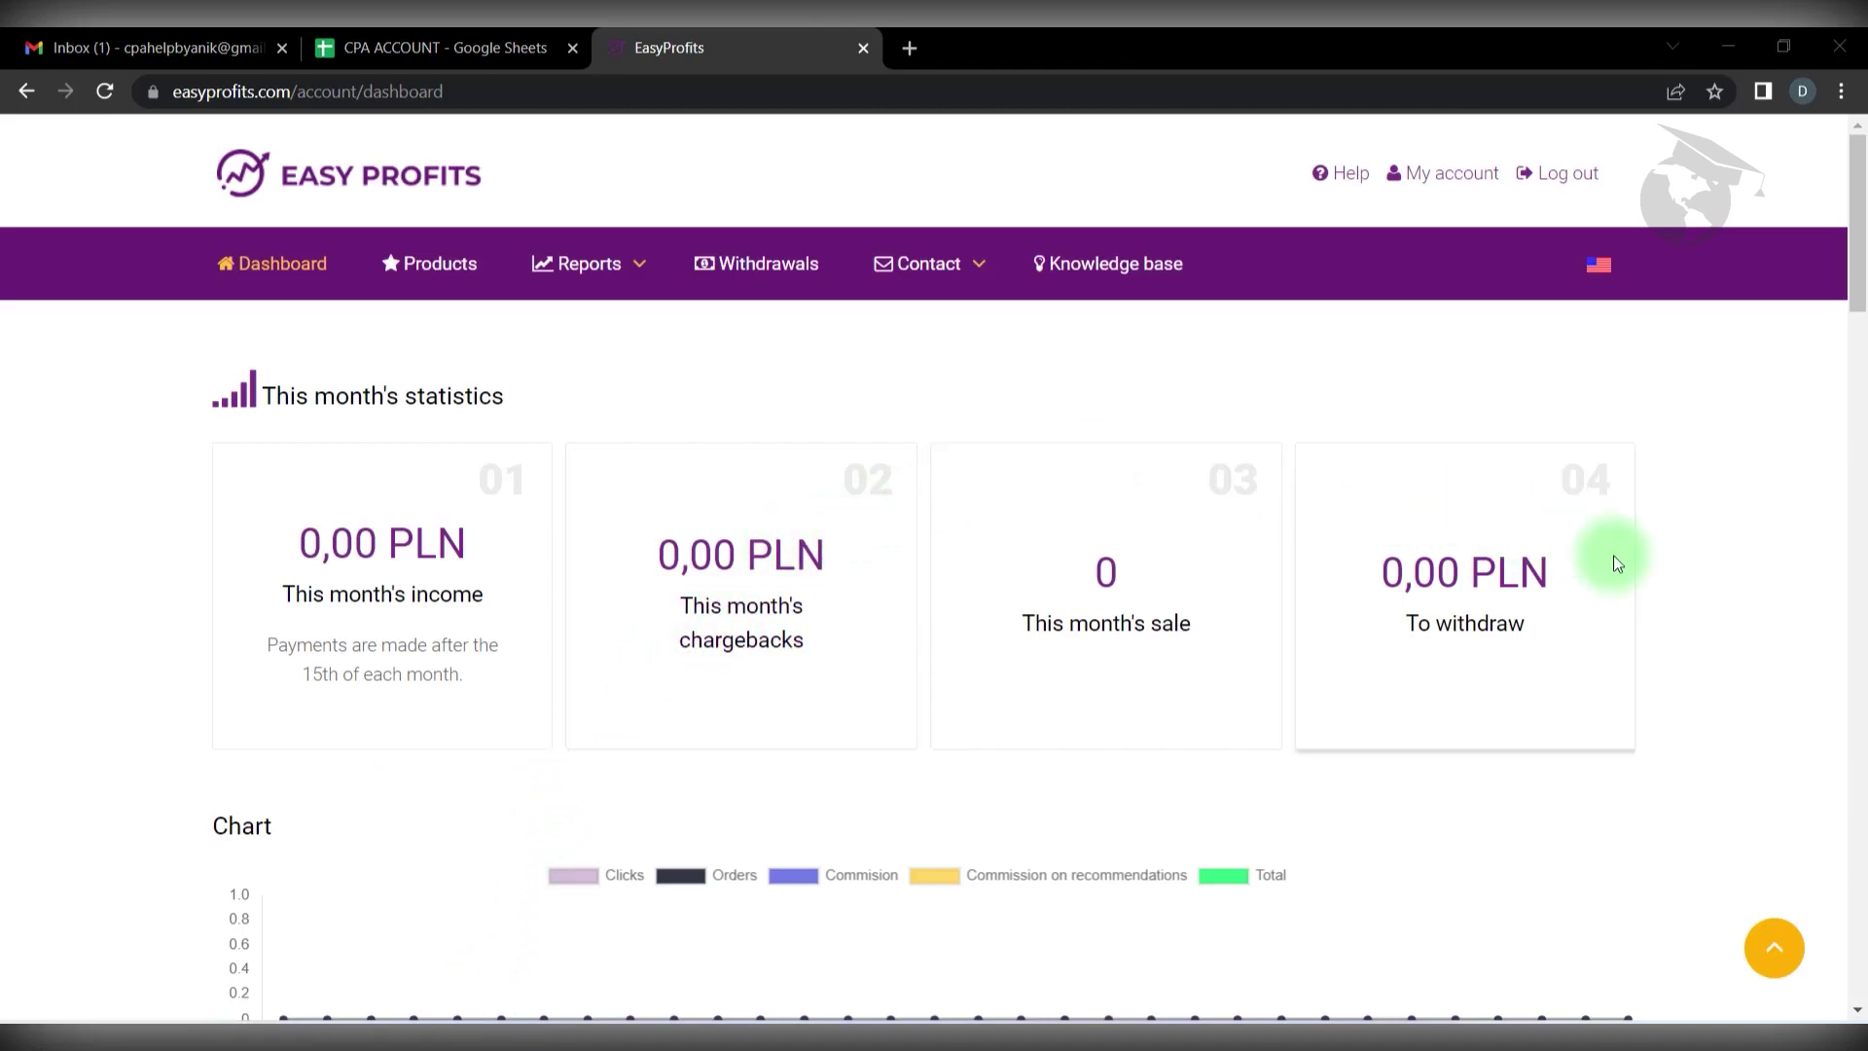
pyautogui.scroll(-10, 1130, 579)
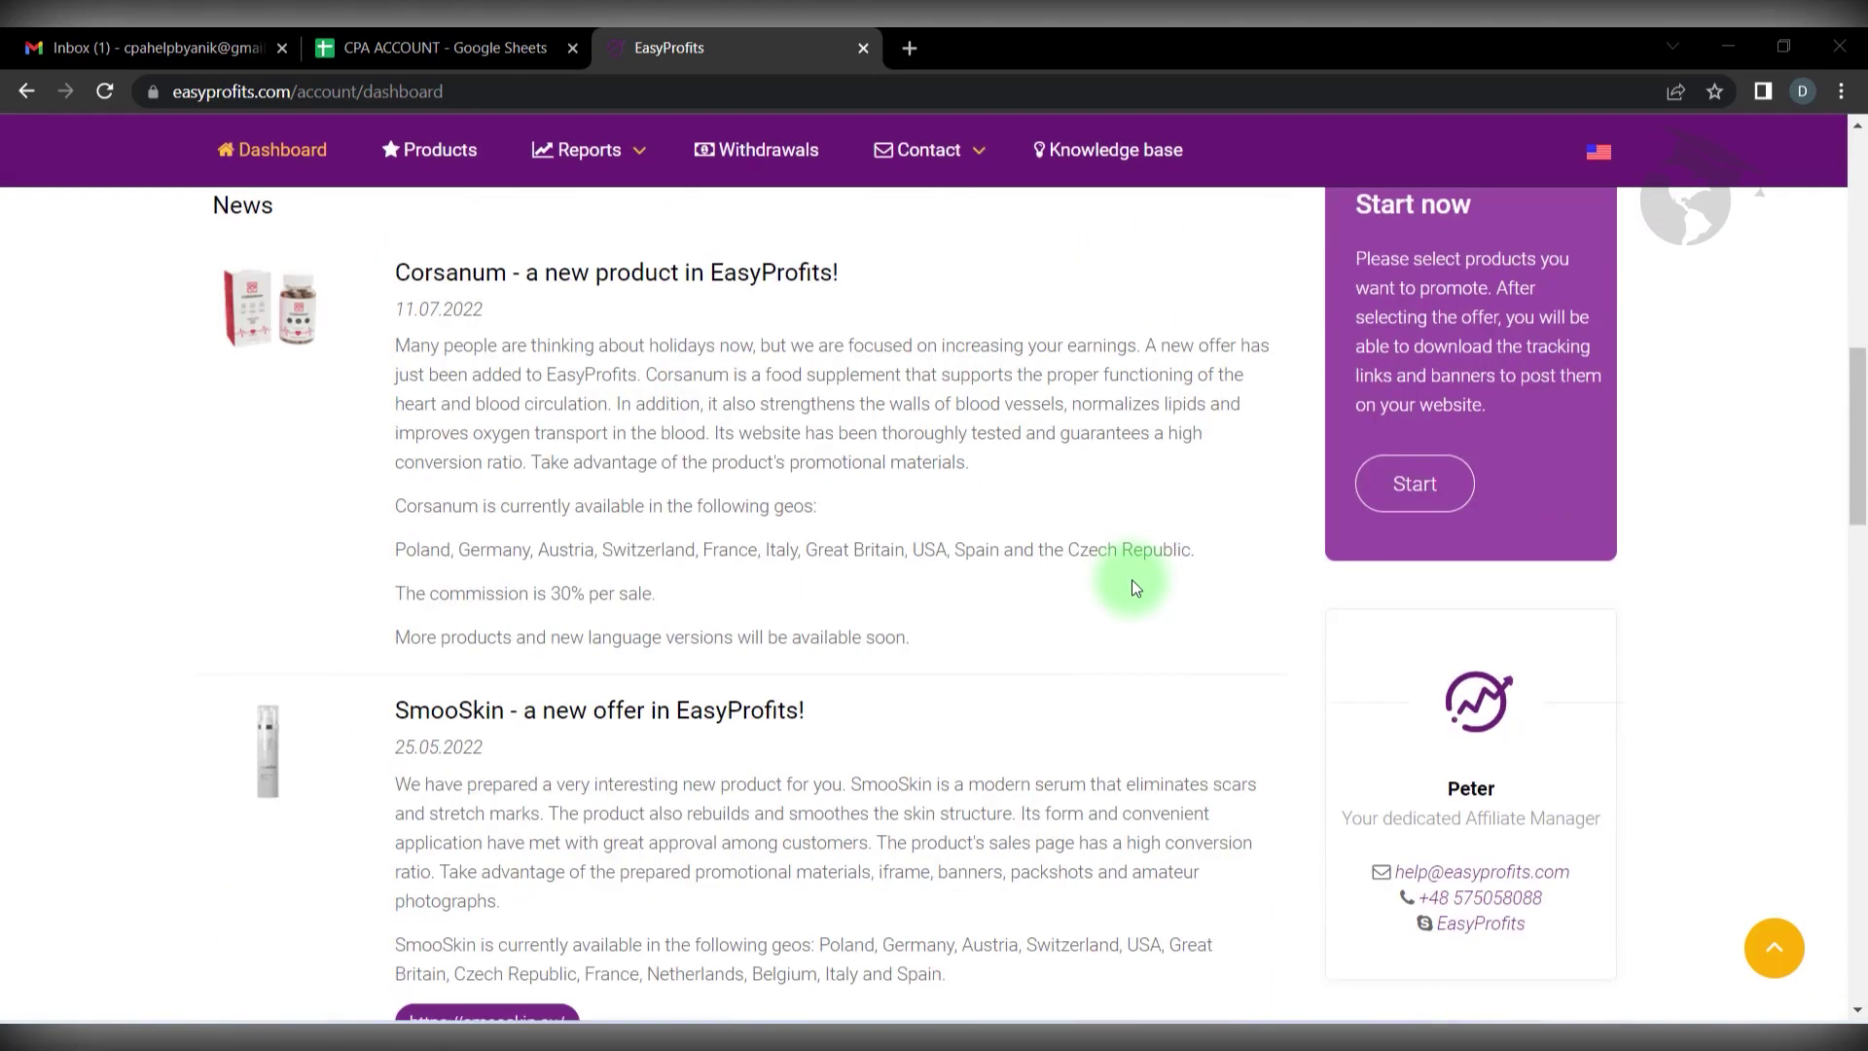
pyautogui.scroll(10, 1131, 579)
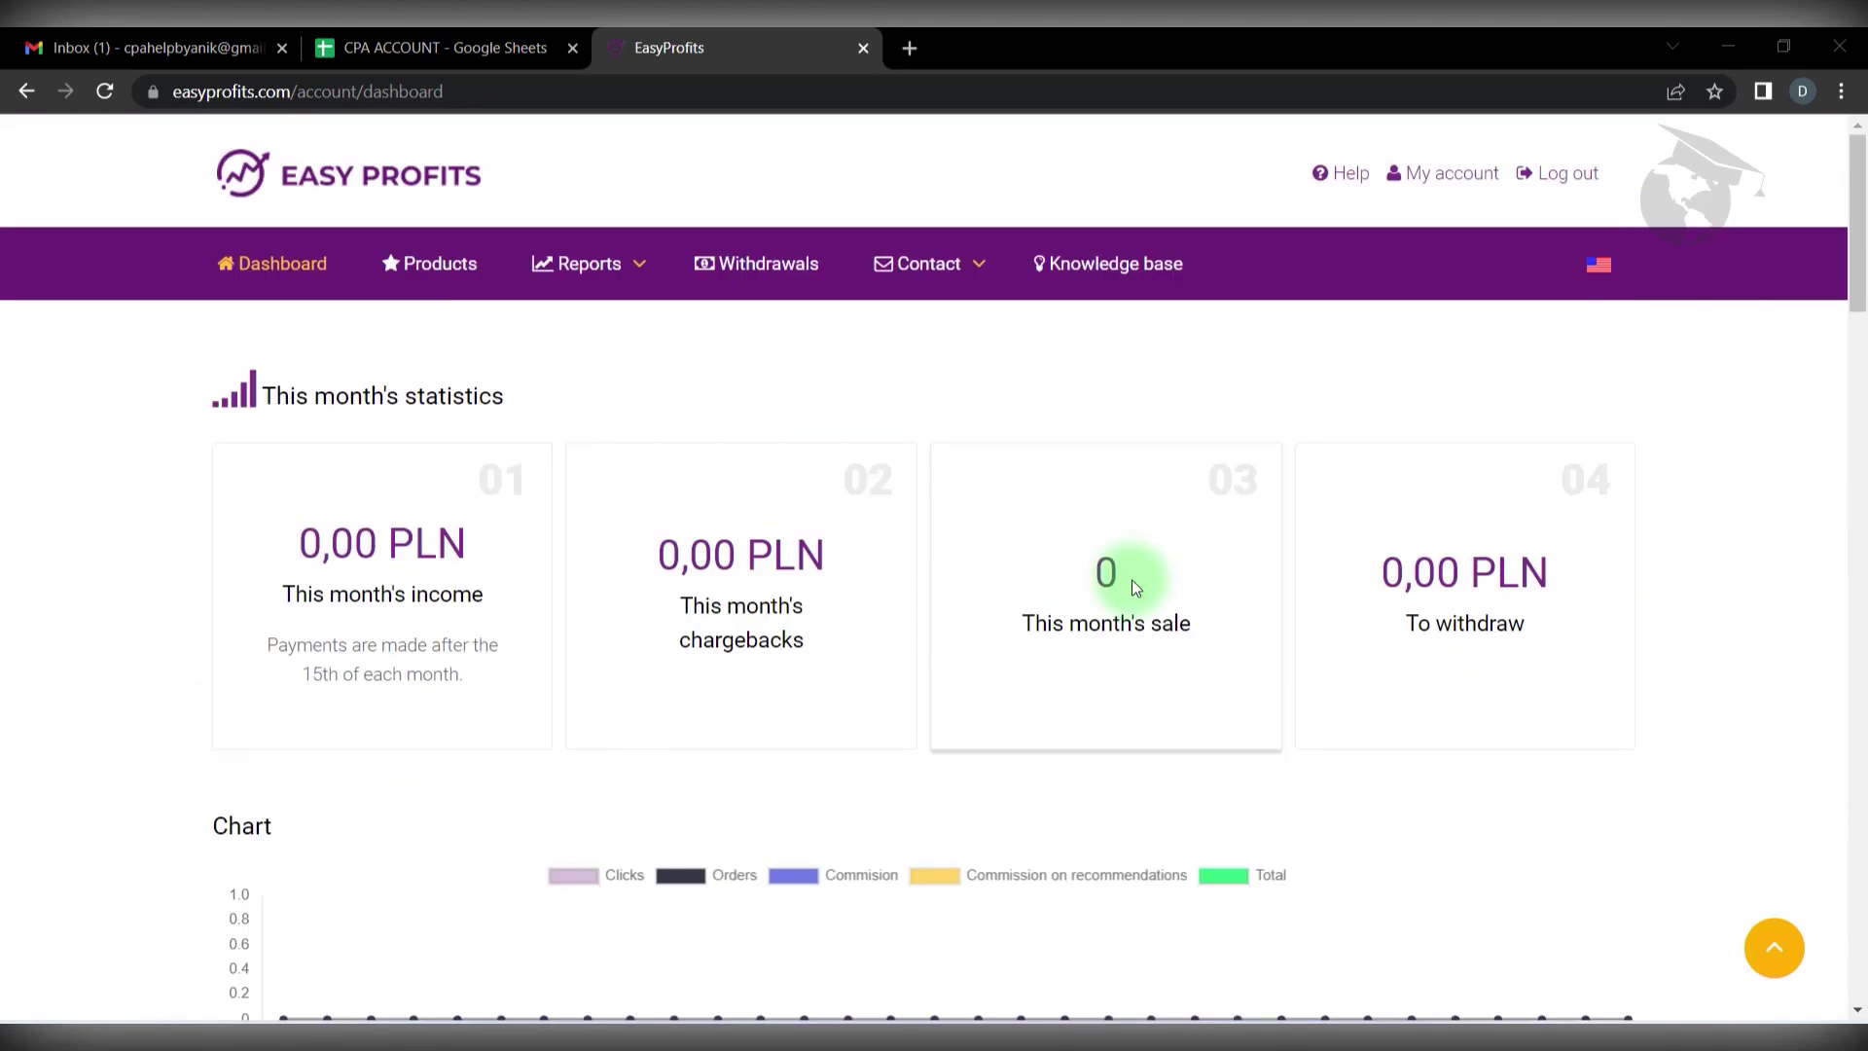
# Step: Browse the full list of EasyProfits products and open the product page of Whitify
pyautogui.click(420, 276)
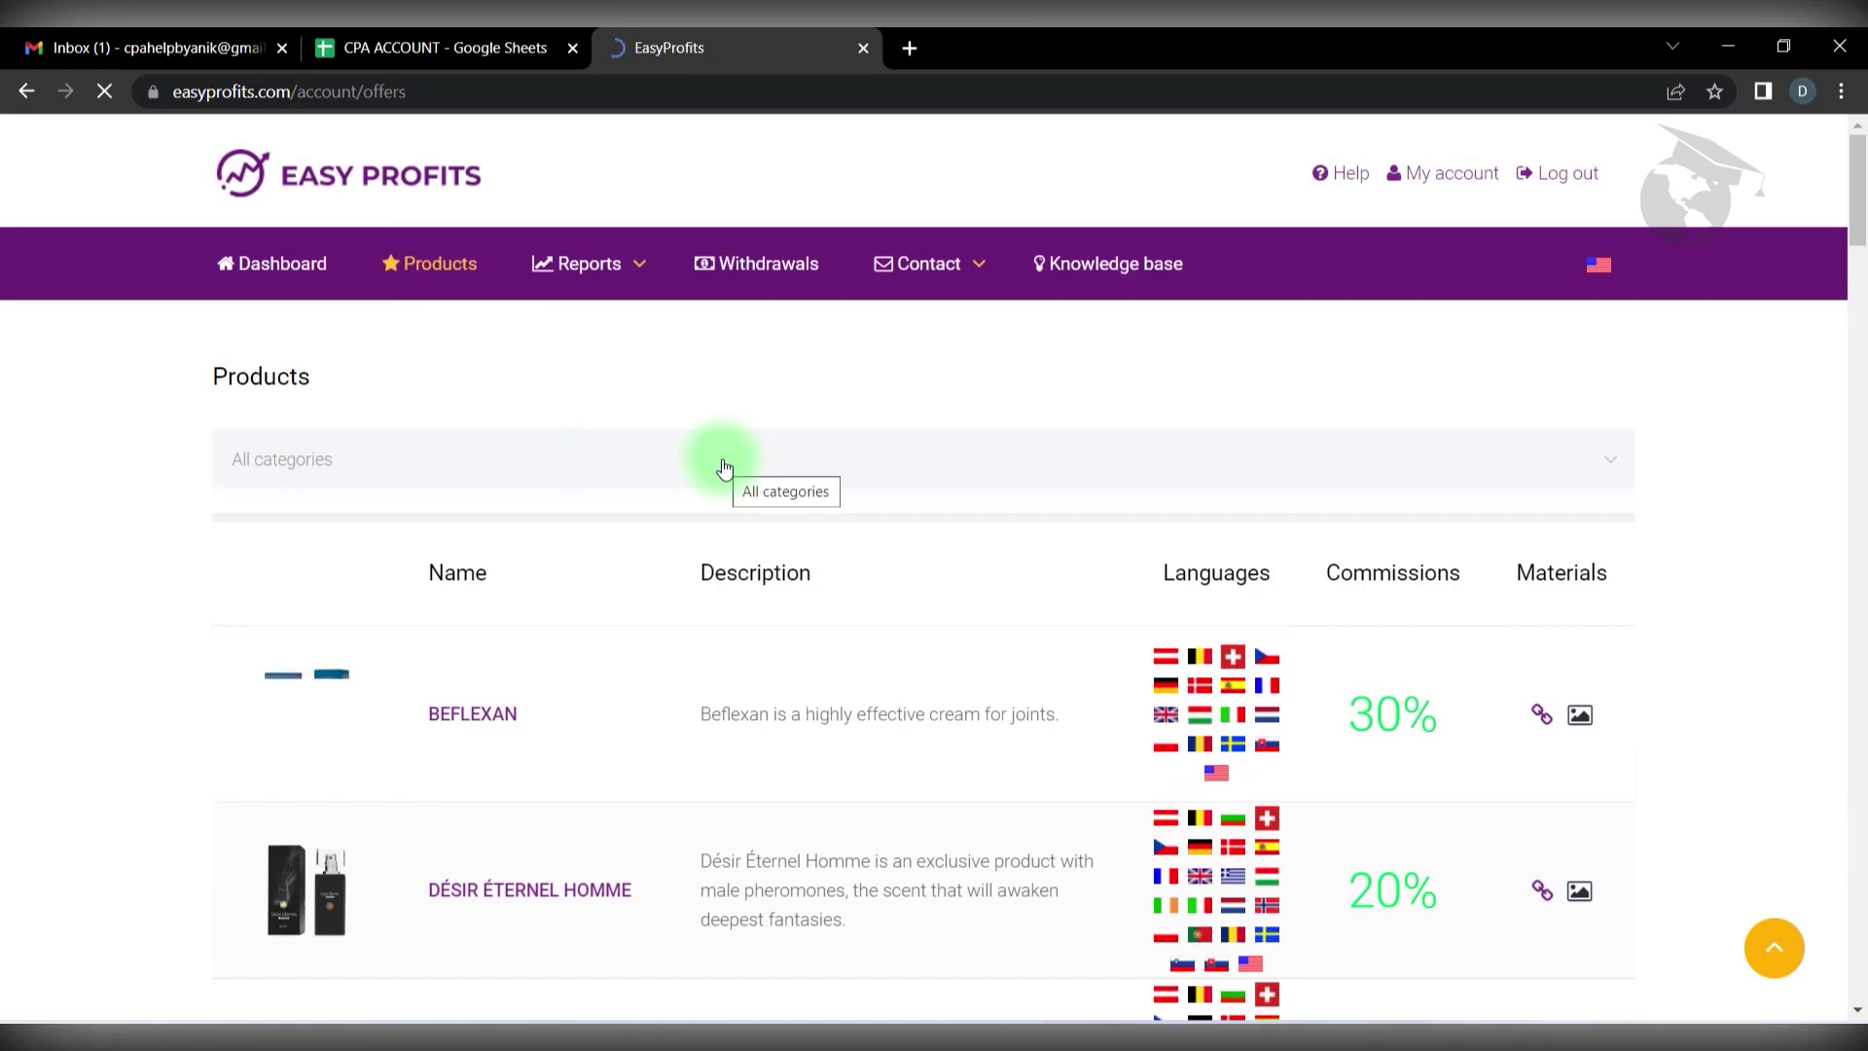
pyautogui.scroll(-5, 724, 469)
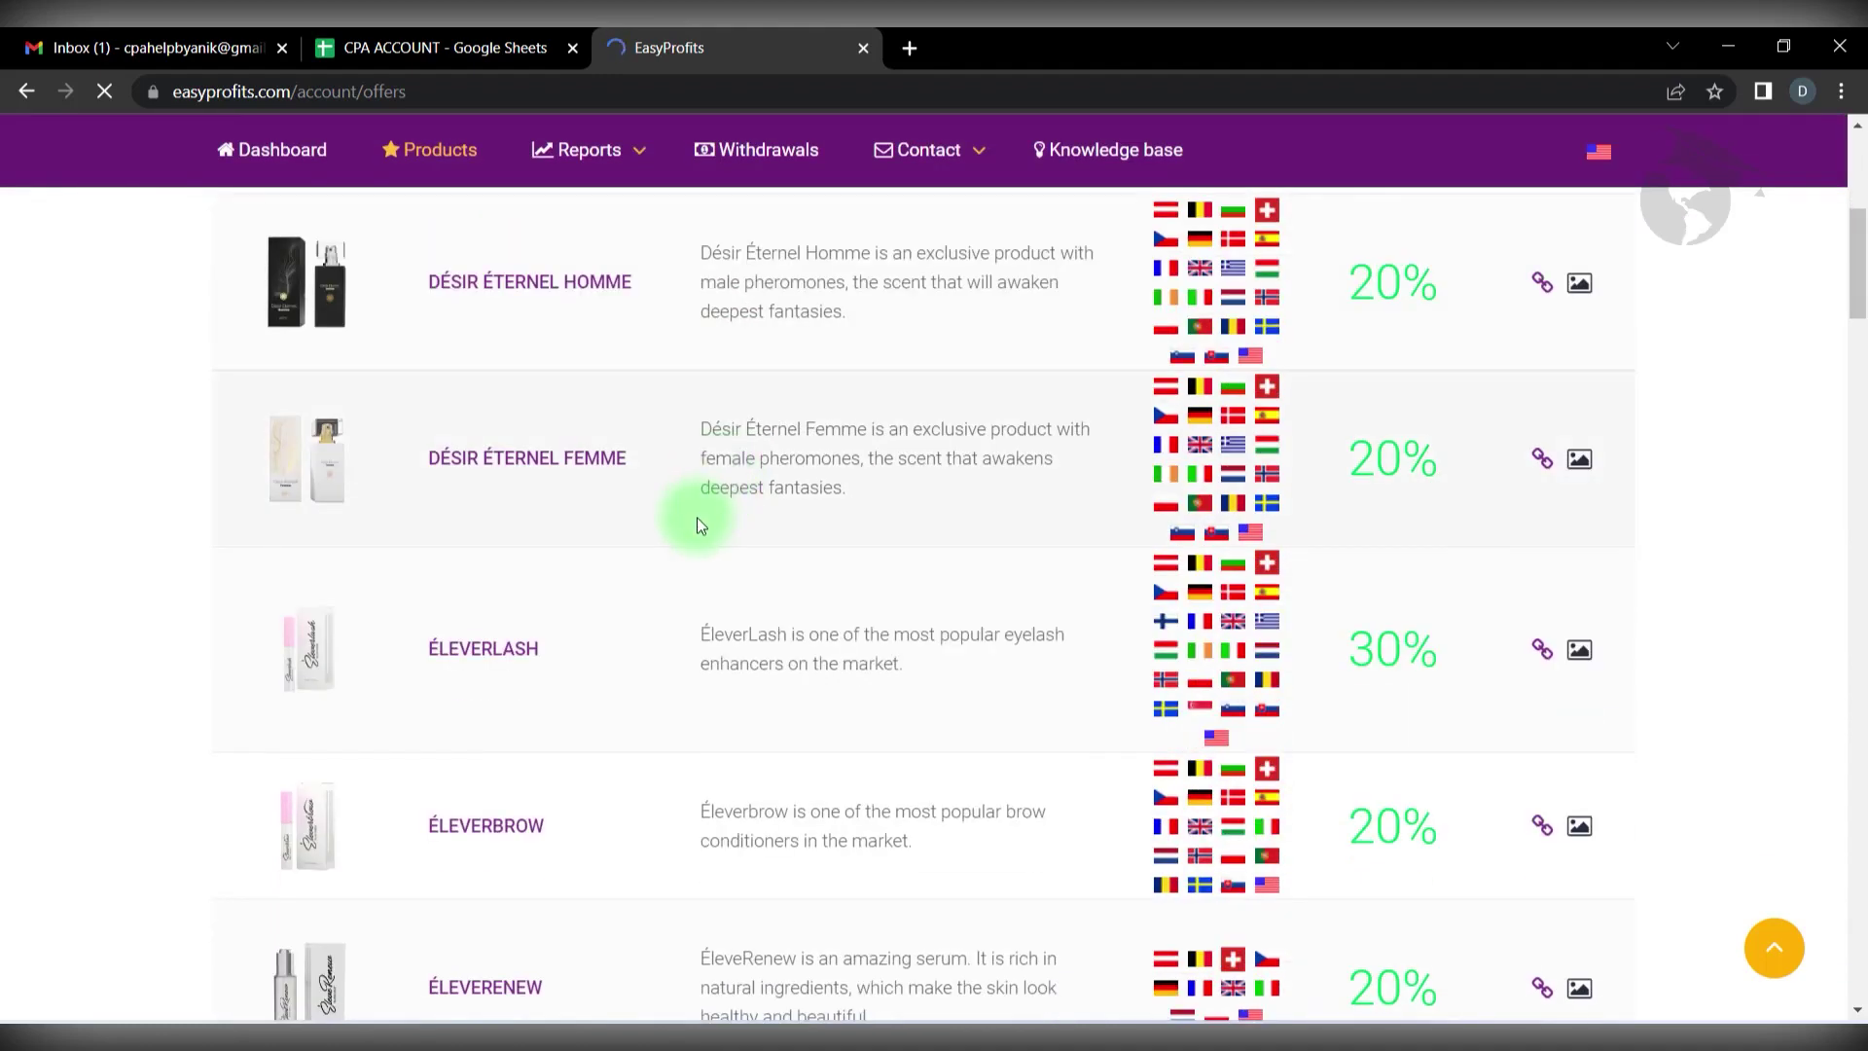
pyautogui.scroll(-5, 697, 517)
pyautogui.scroll(-4, 697, 525)
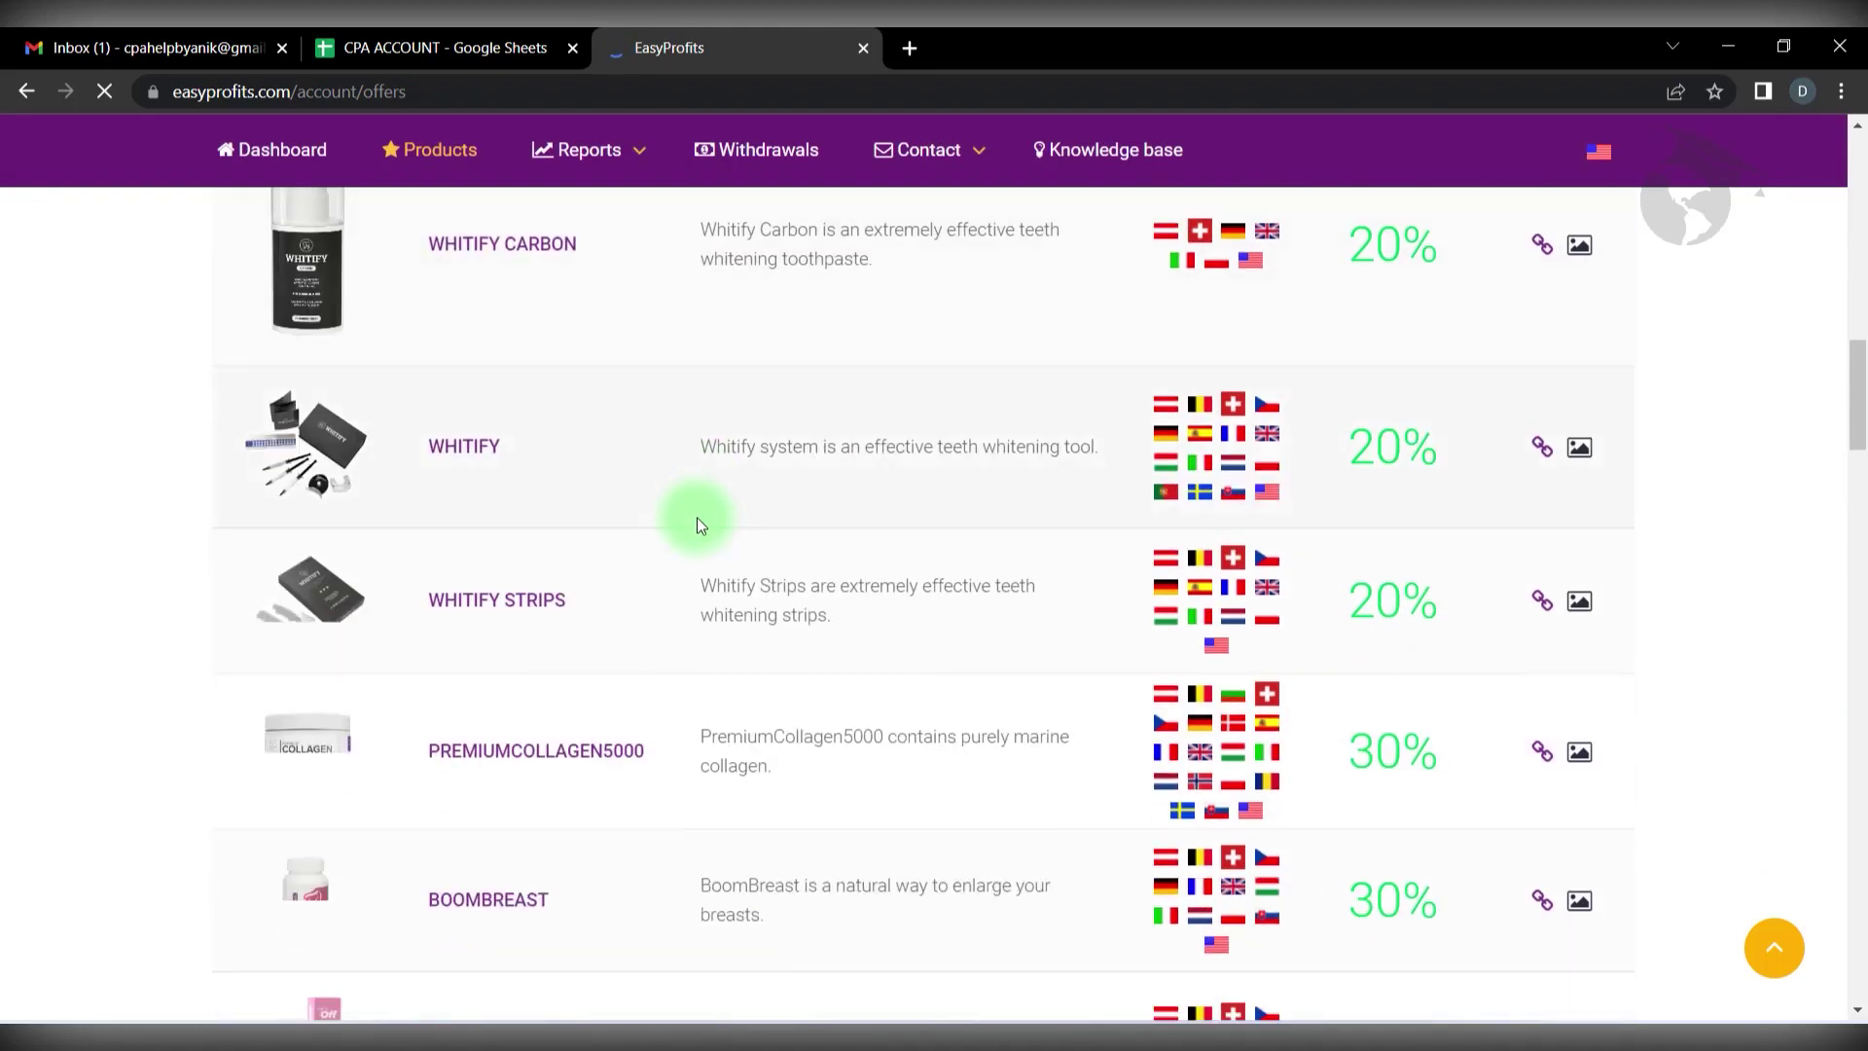
pyautogui.scroll(-3, 697, 525)
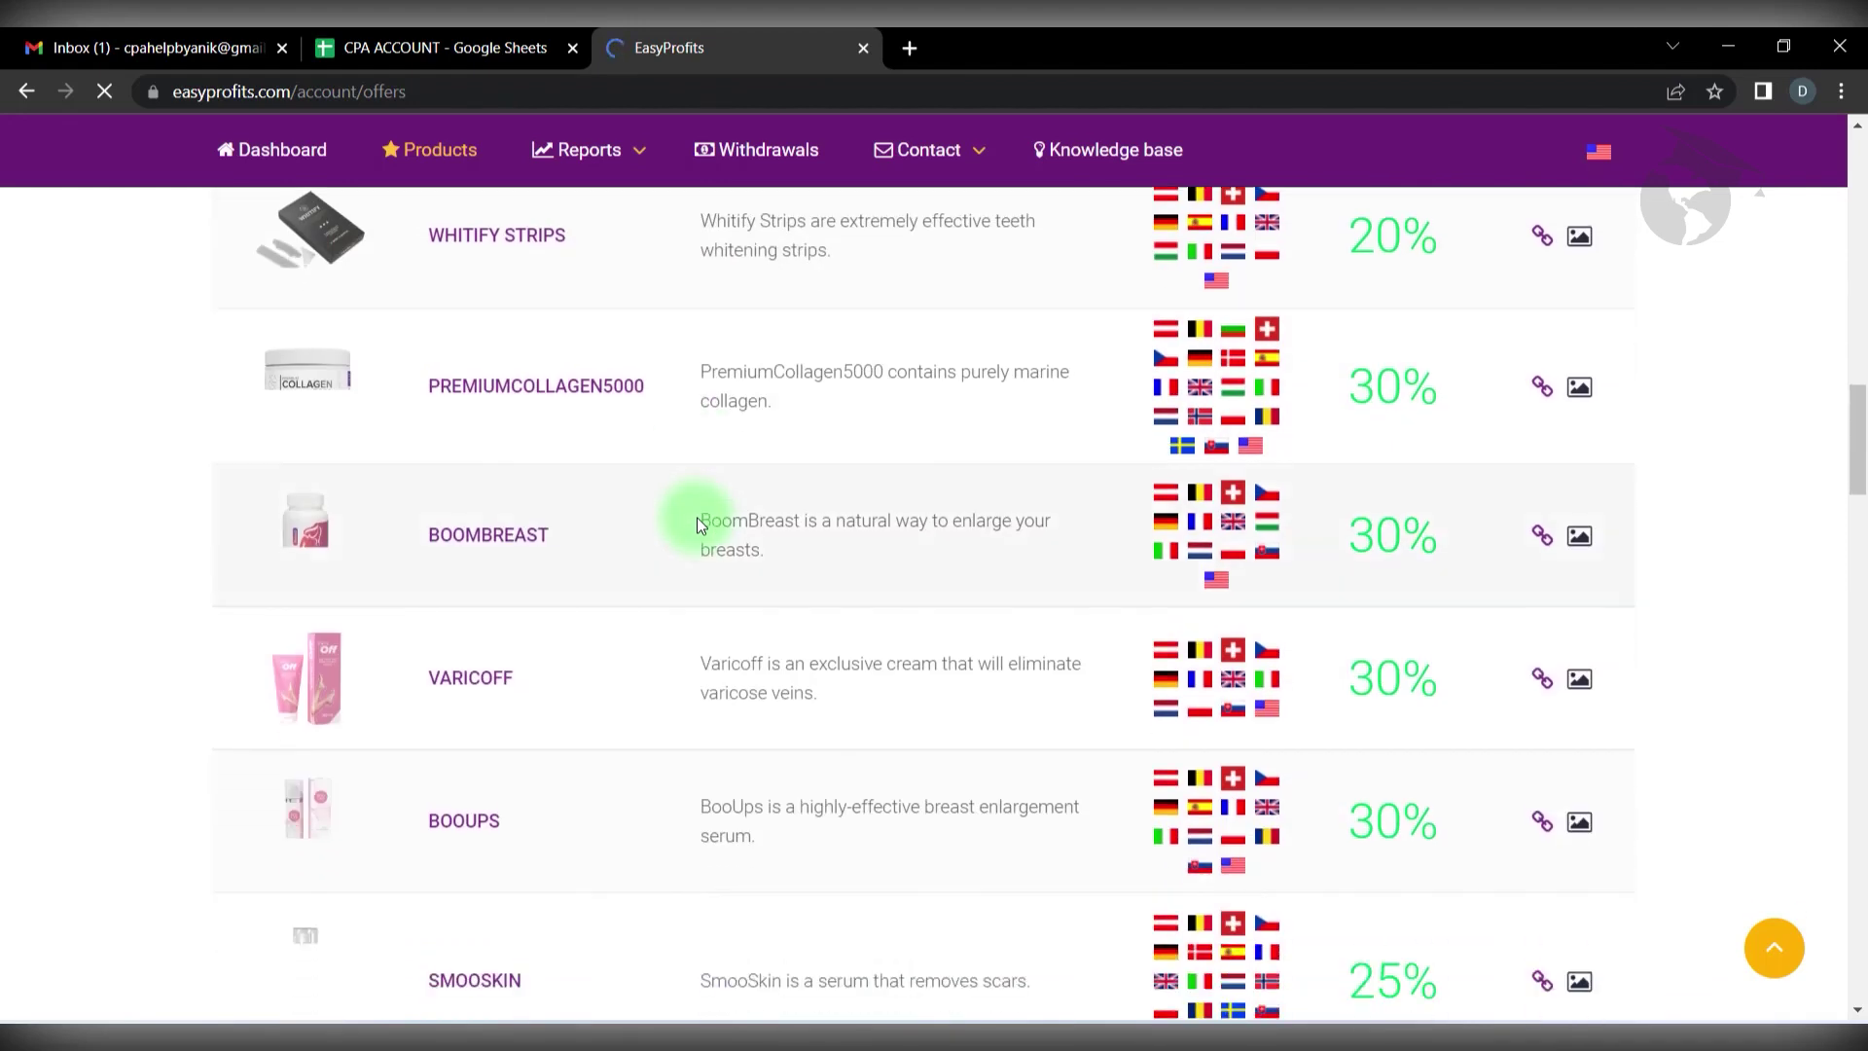
pyautogui.scroll(-4, 697, 525)
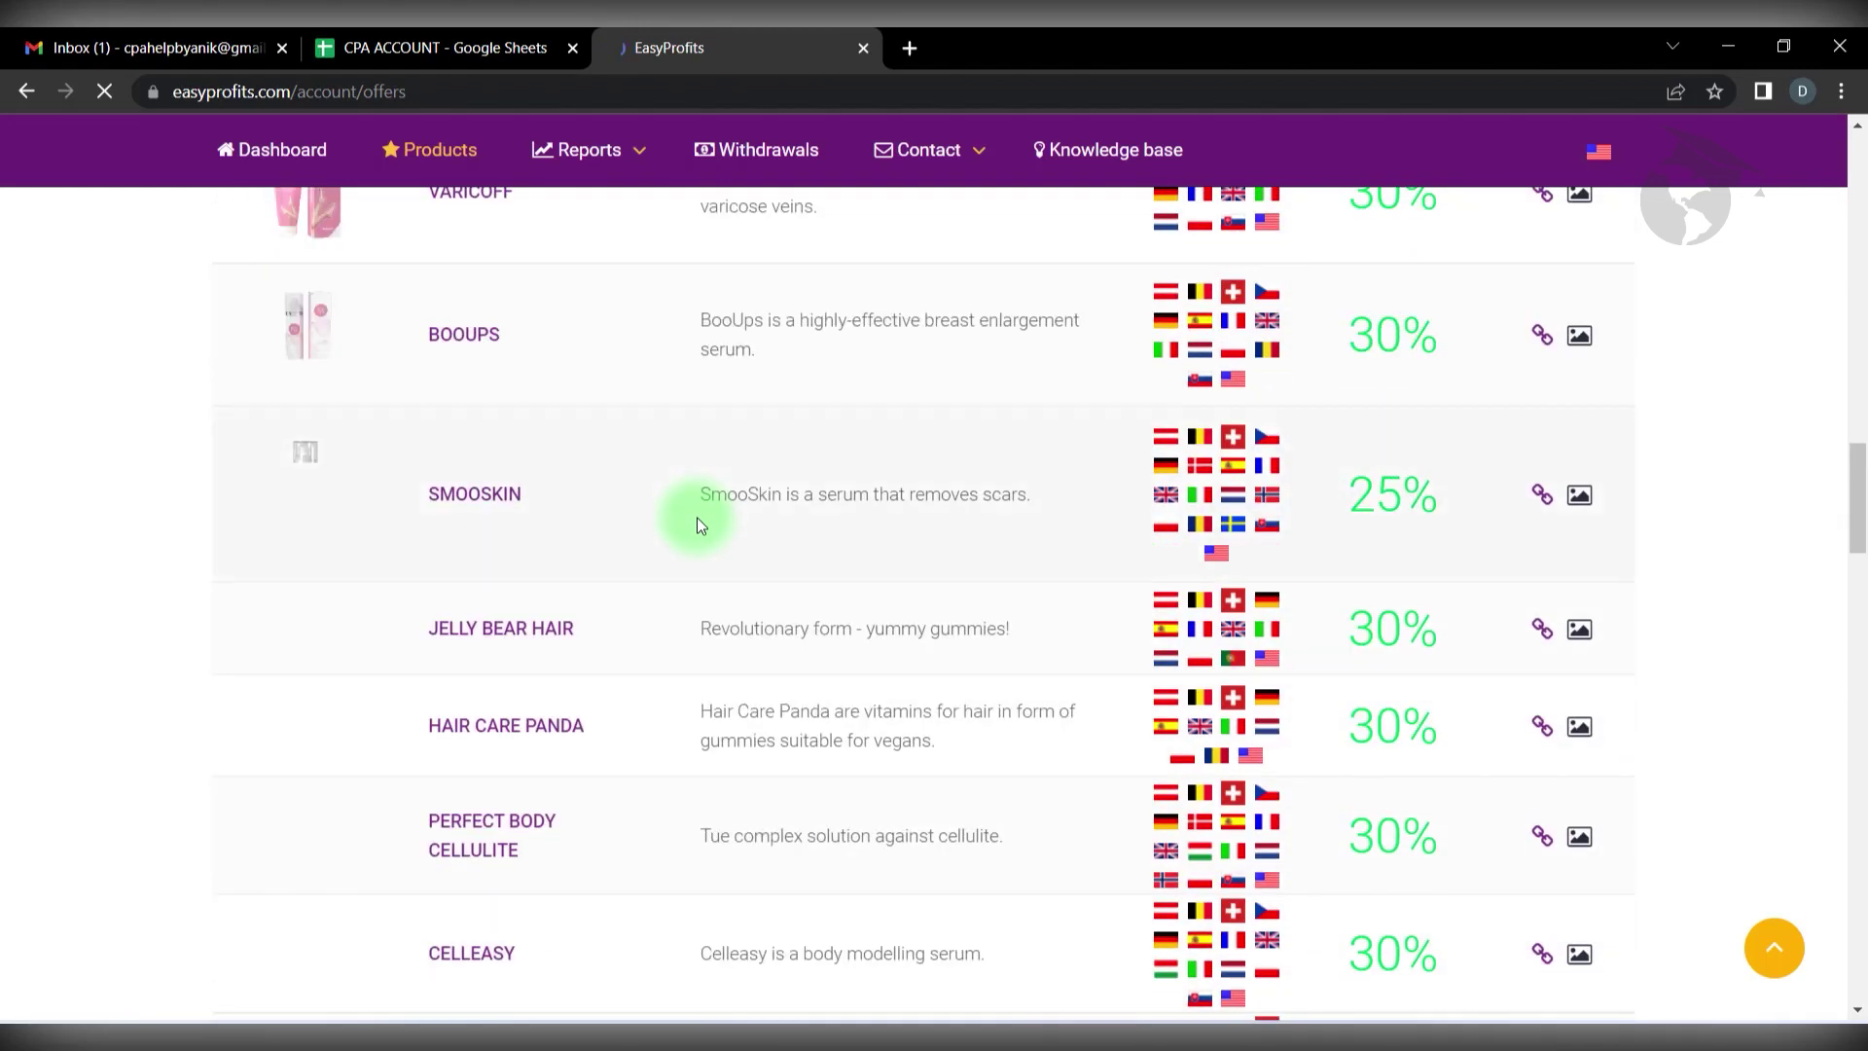
pyautogui.scroll(7, 696, 526)
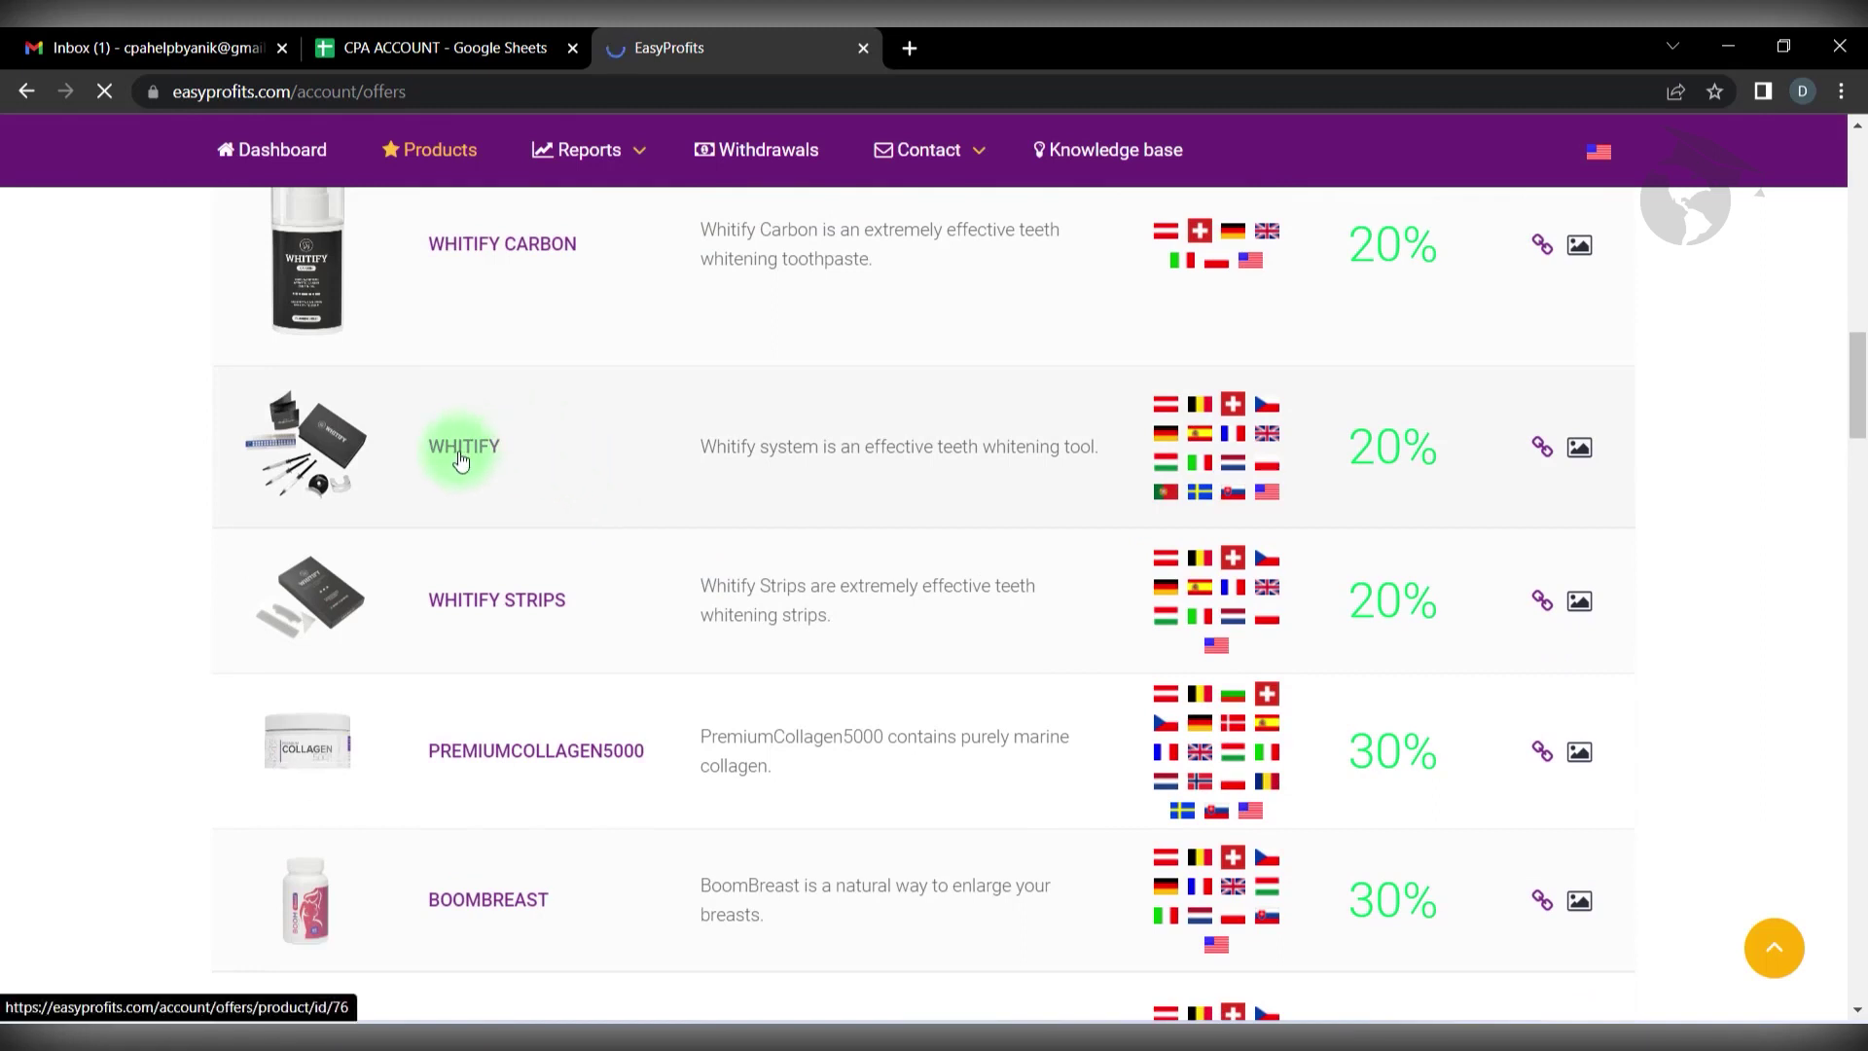
pyautogui.scroll(5, 461, 462)
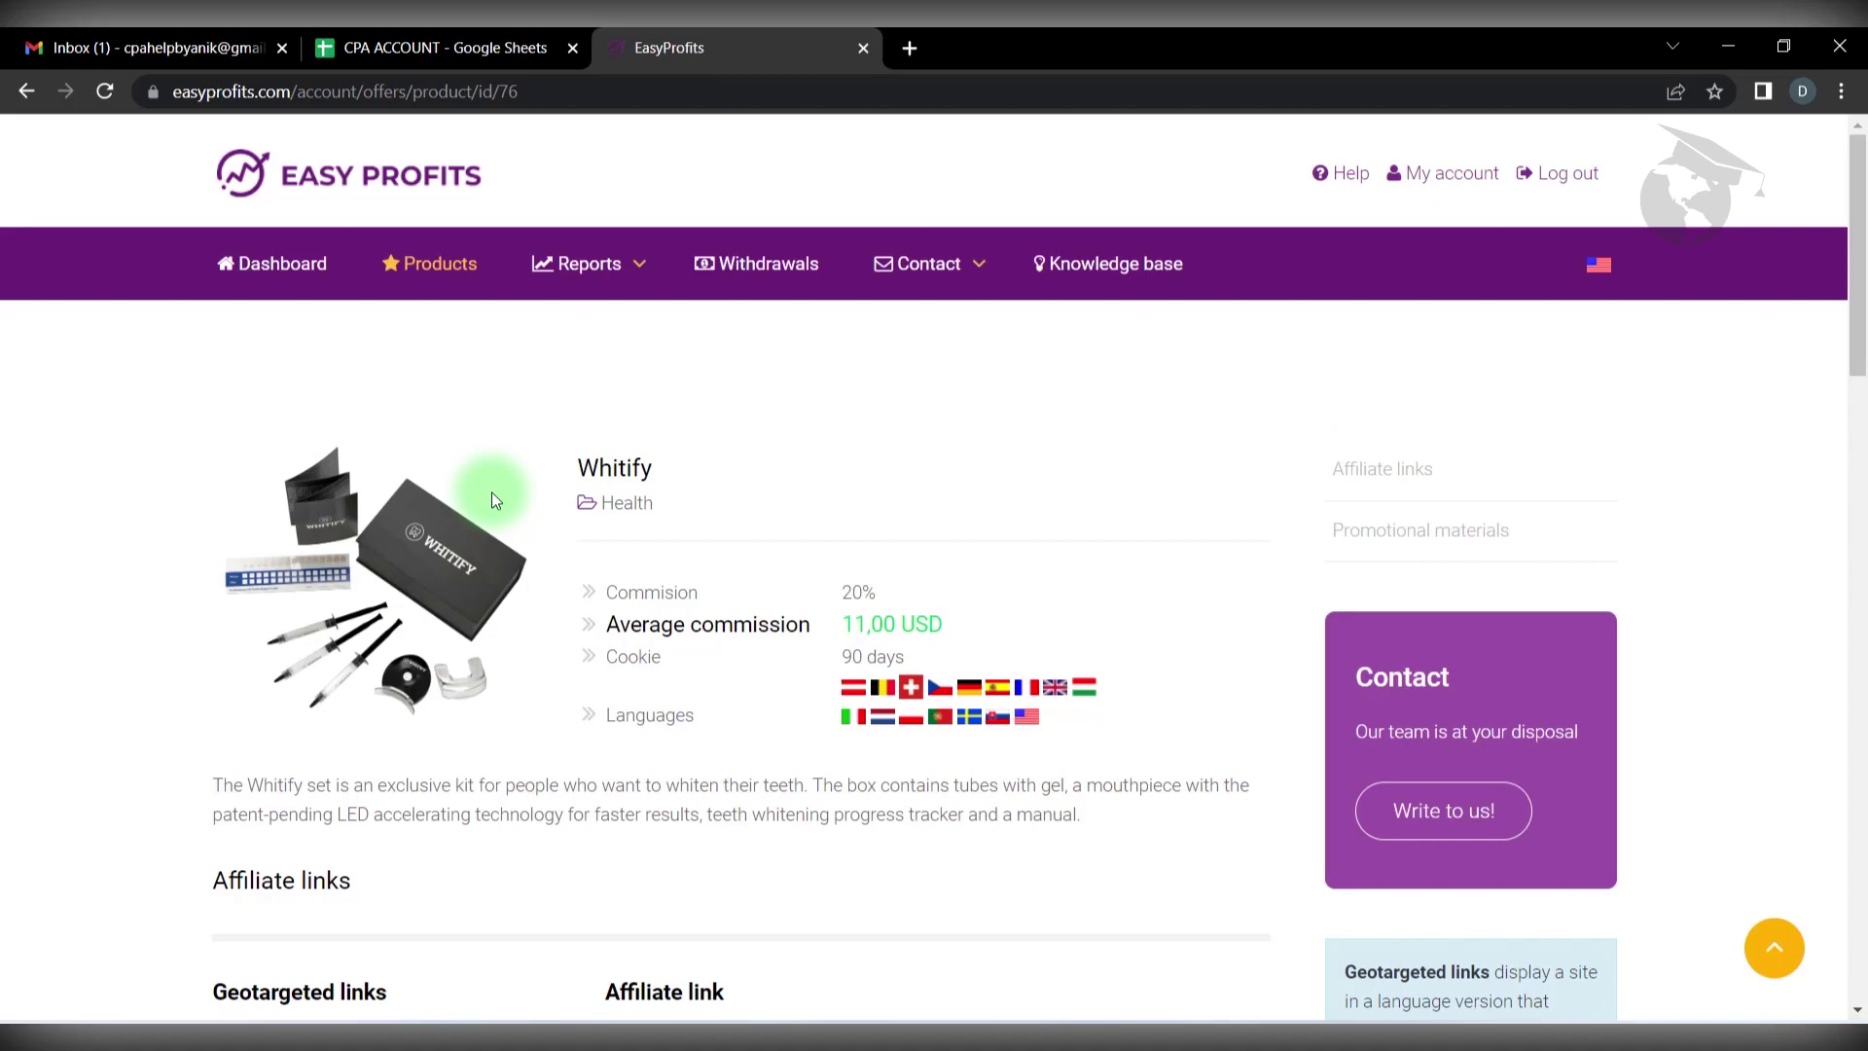
pyautogui.scroll(-2, 664, 658)
pyautogui.scroll(-3, 664, 660)
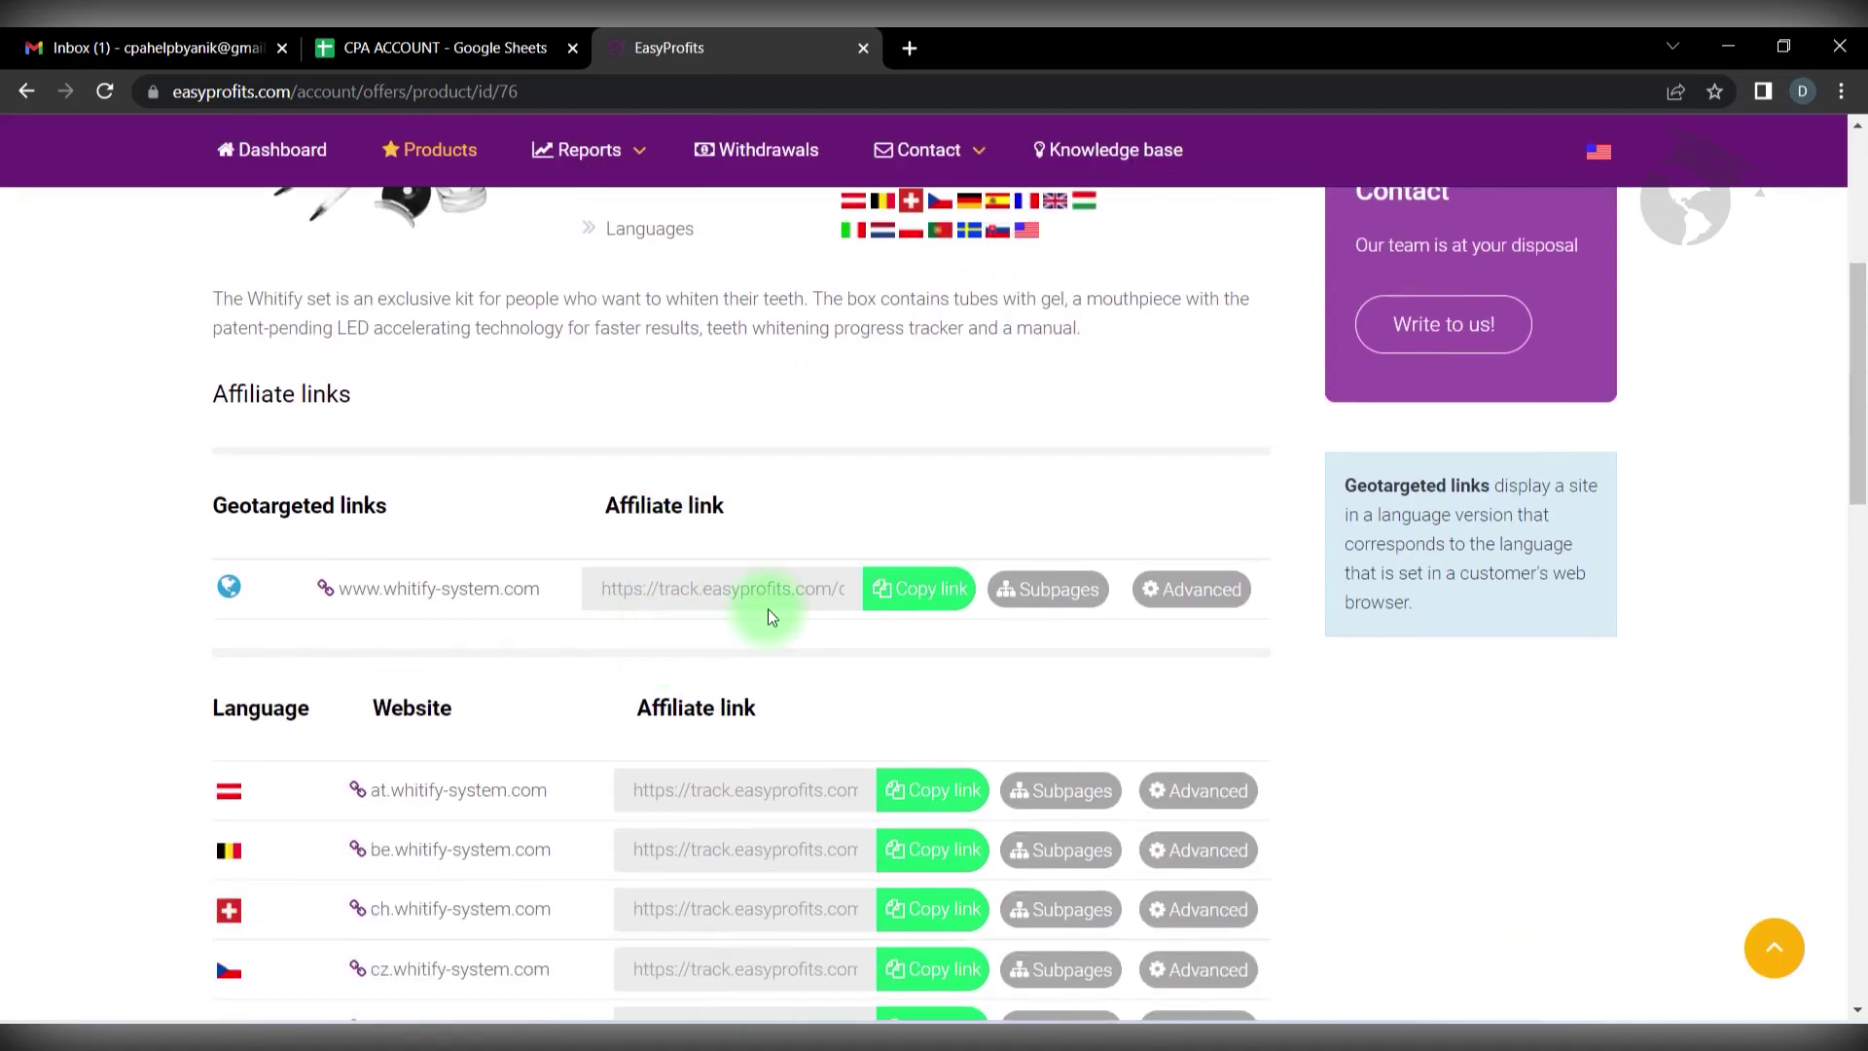
pyautogui.click(917, 587)
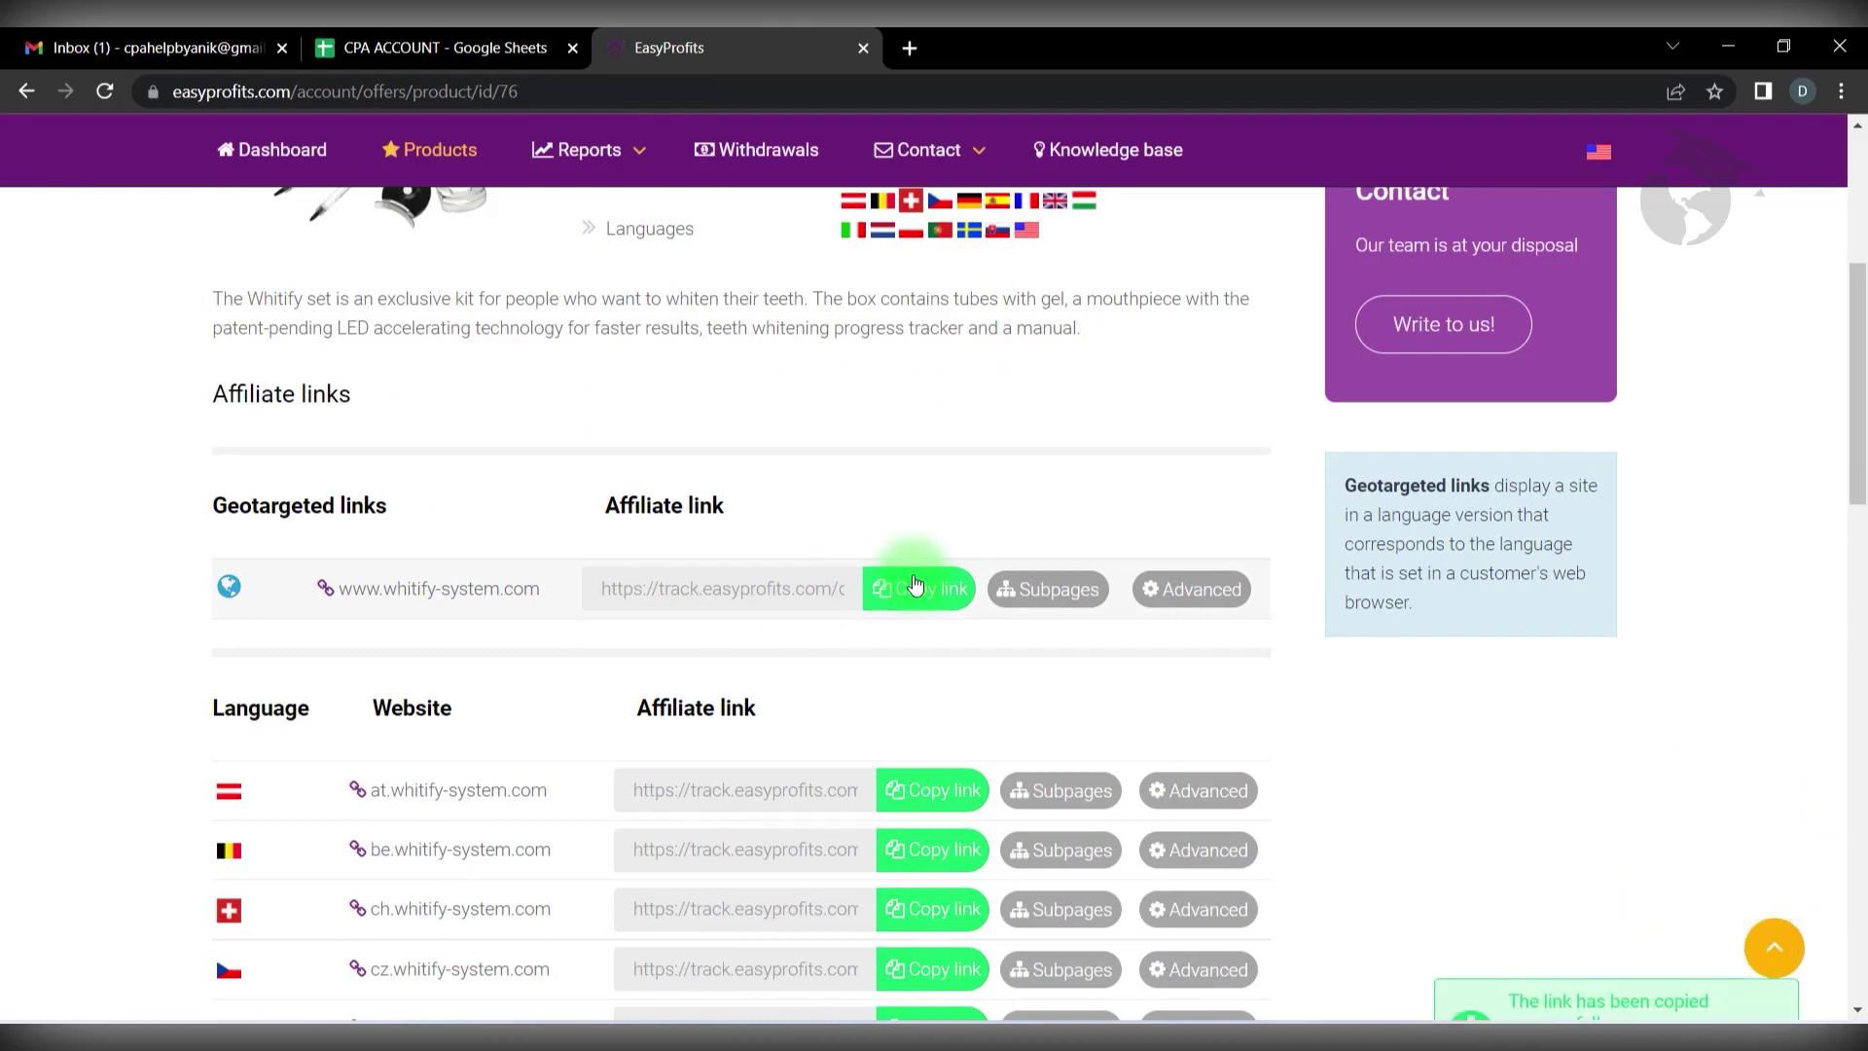
# Step: Examine the language-specific Whitify affiliate links for each country and return to the product summary
pyautogui.scroll(-5, 897, 564)
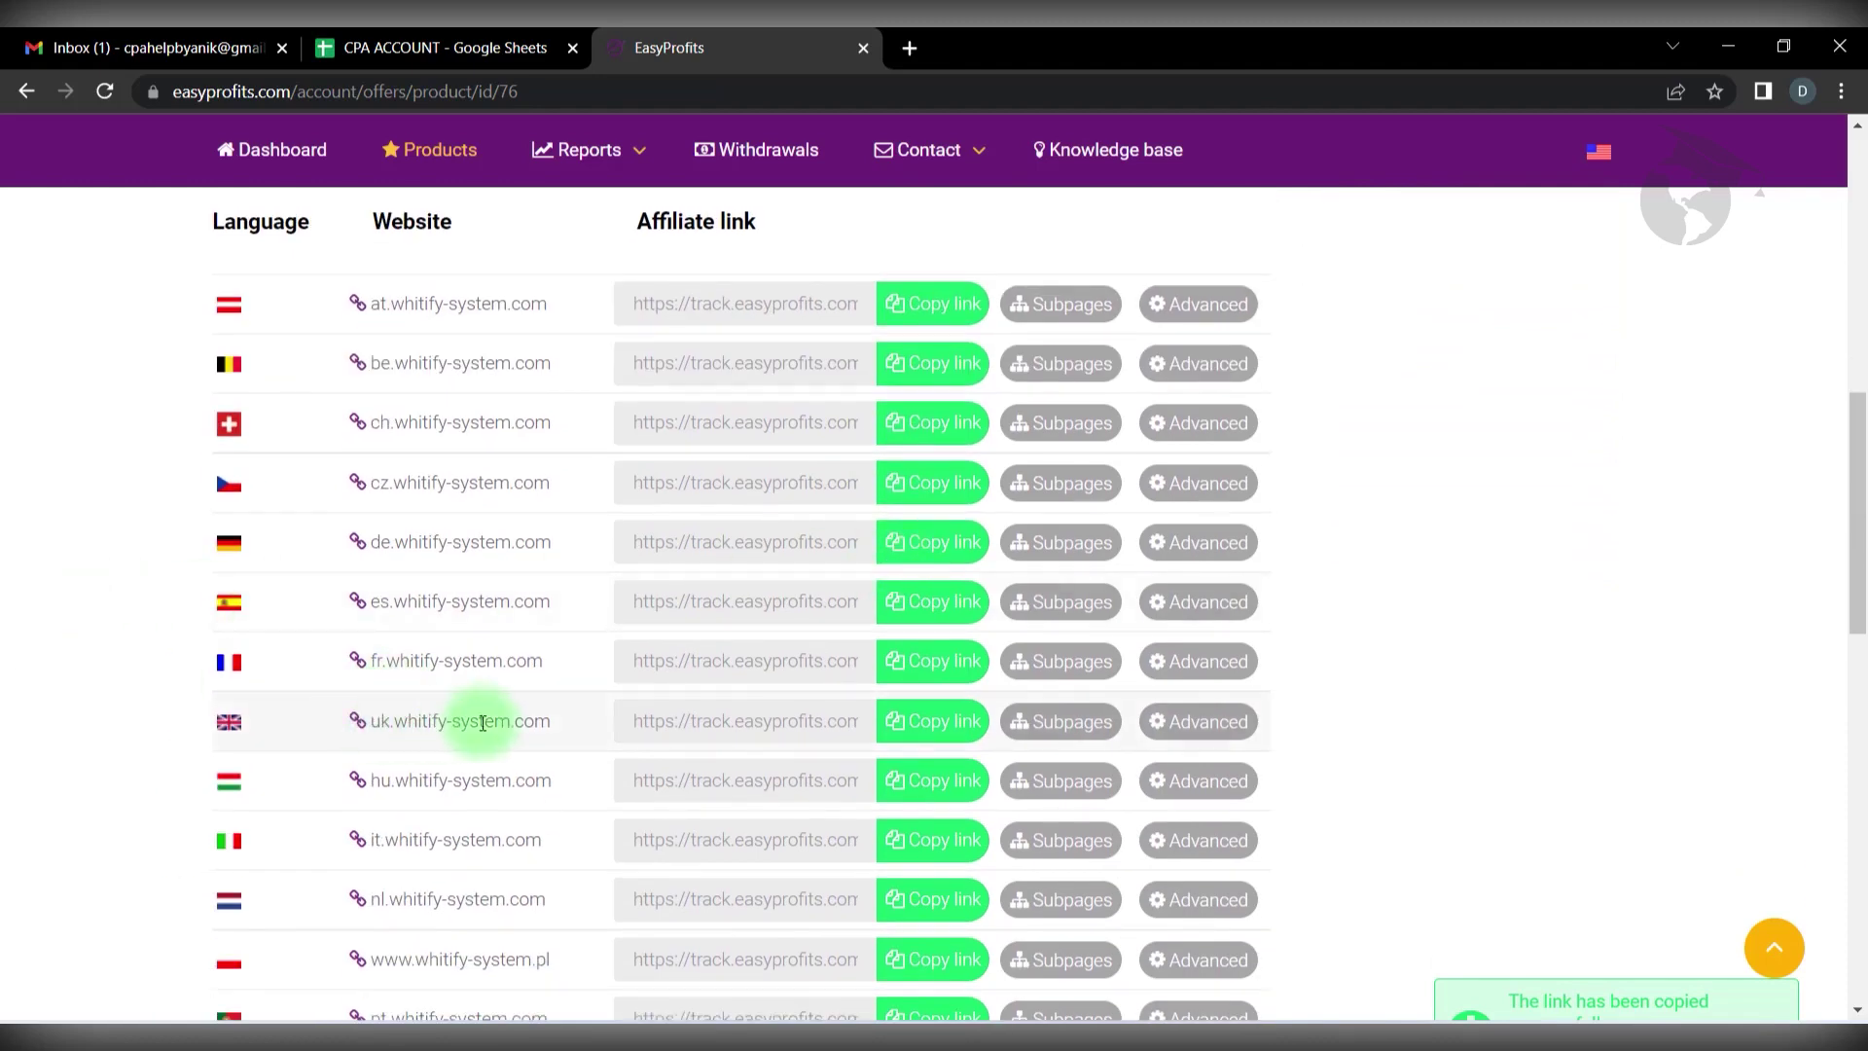
pyautogui.scroll(-4, 732, 749)
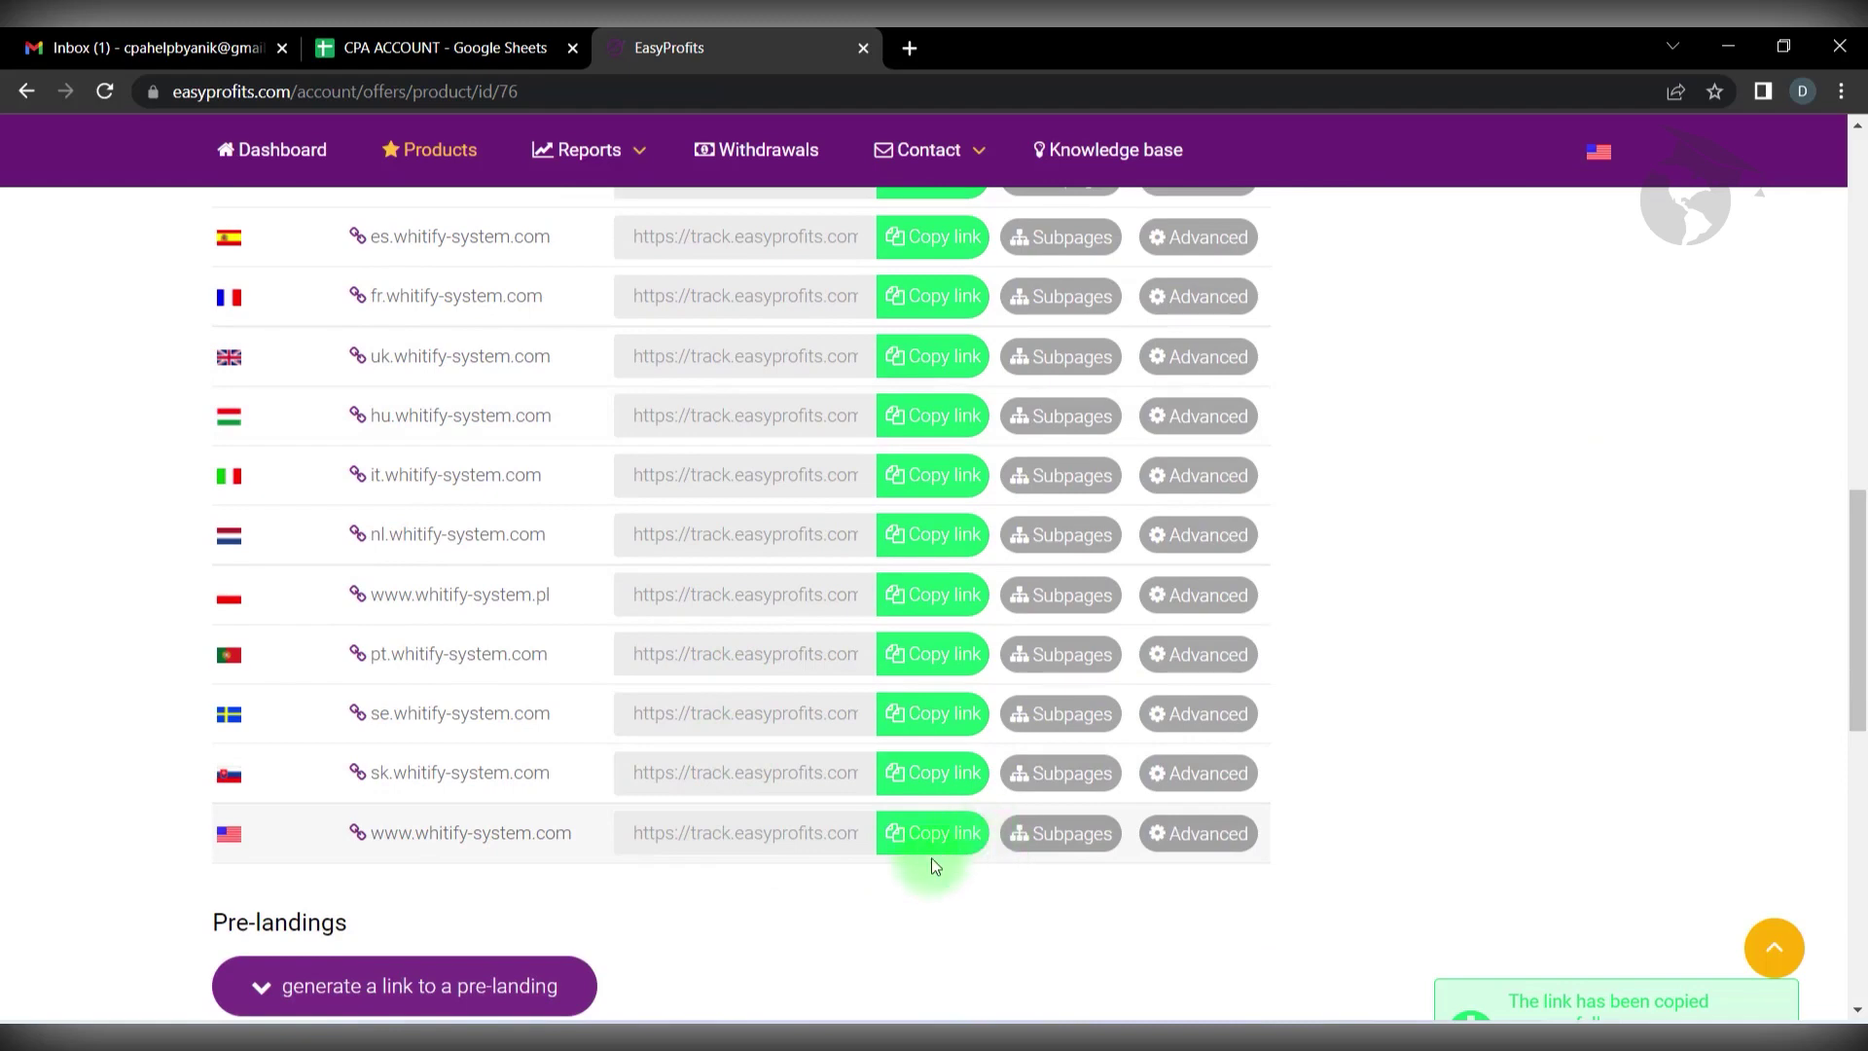
pyautogui.scroll(5, 936, 856)
pyautogui.scroll(2, 940, 852)
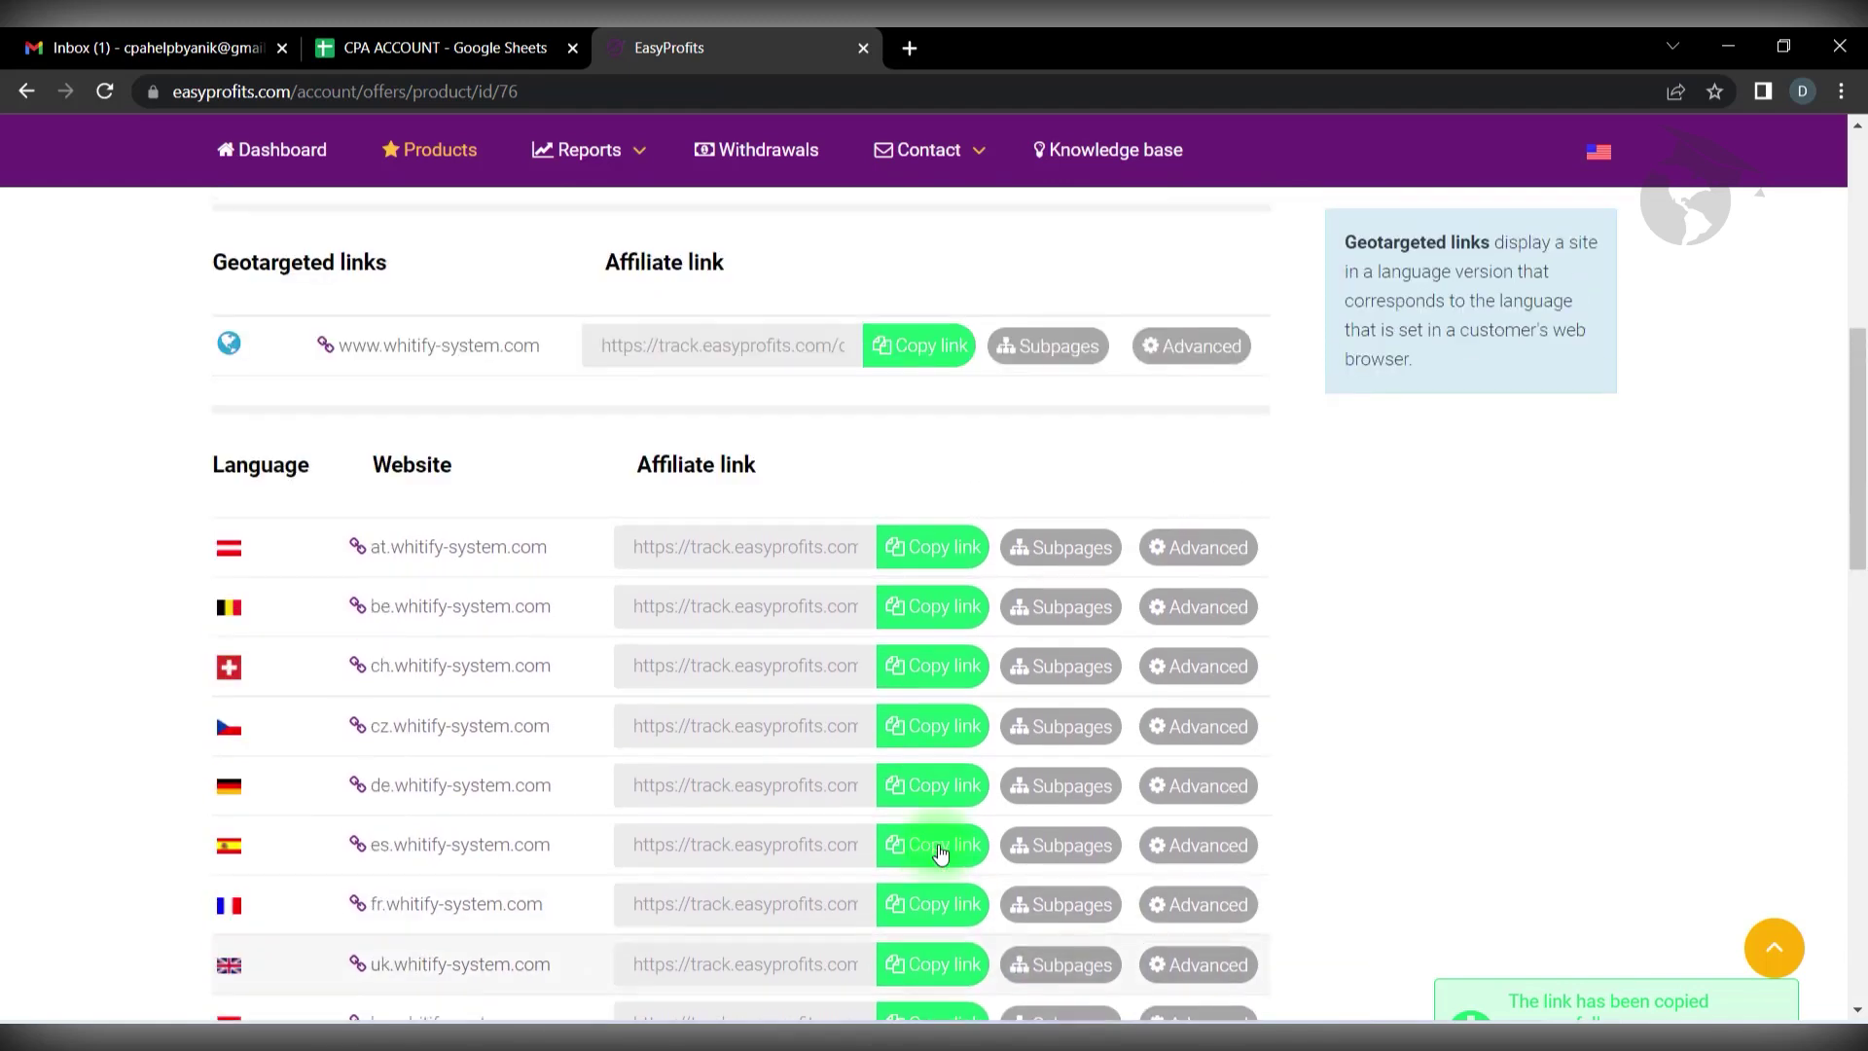
pyautogui.scroll(3, 940, 852)
pyautogui.scroll(3, 938, 853)
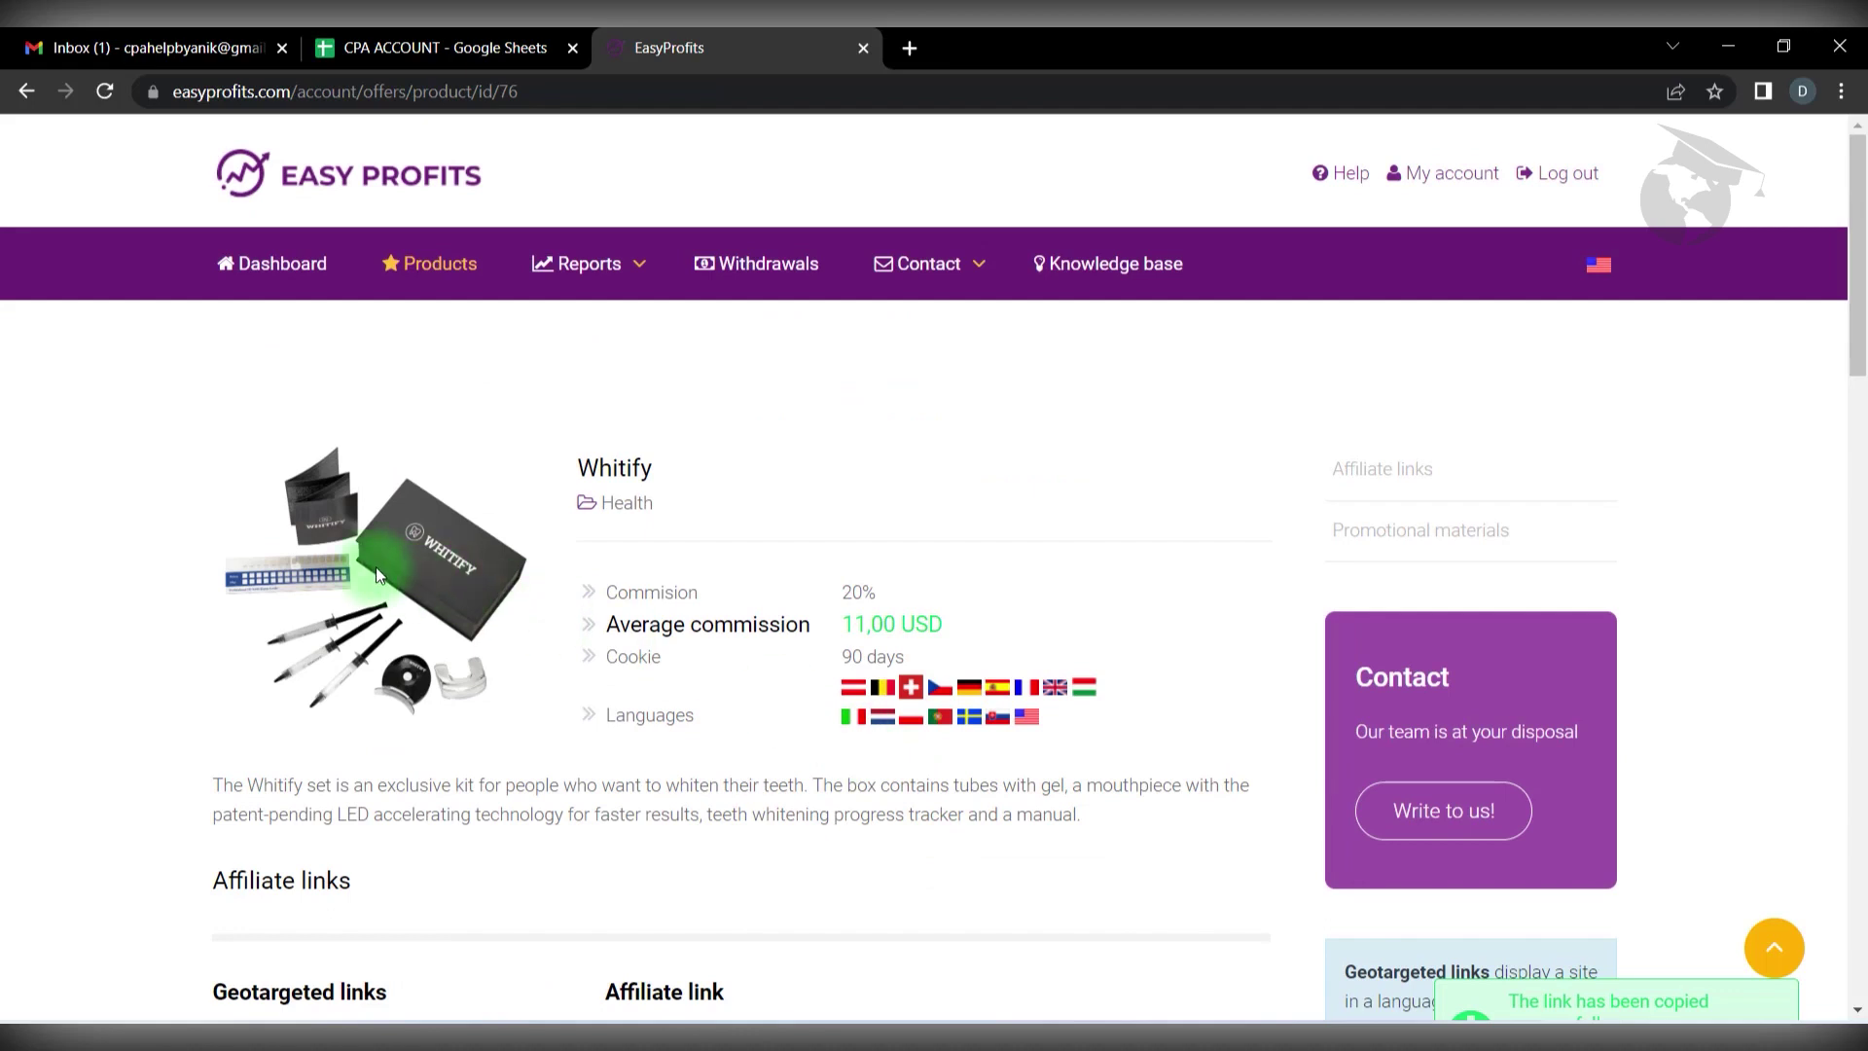
# Step: Highlight part of Whitify's commission rate and review the product details and its affiliate links
pyautogui.moveTo(878, 590); pyautogui.dragTo(861, 585)
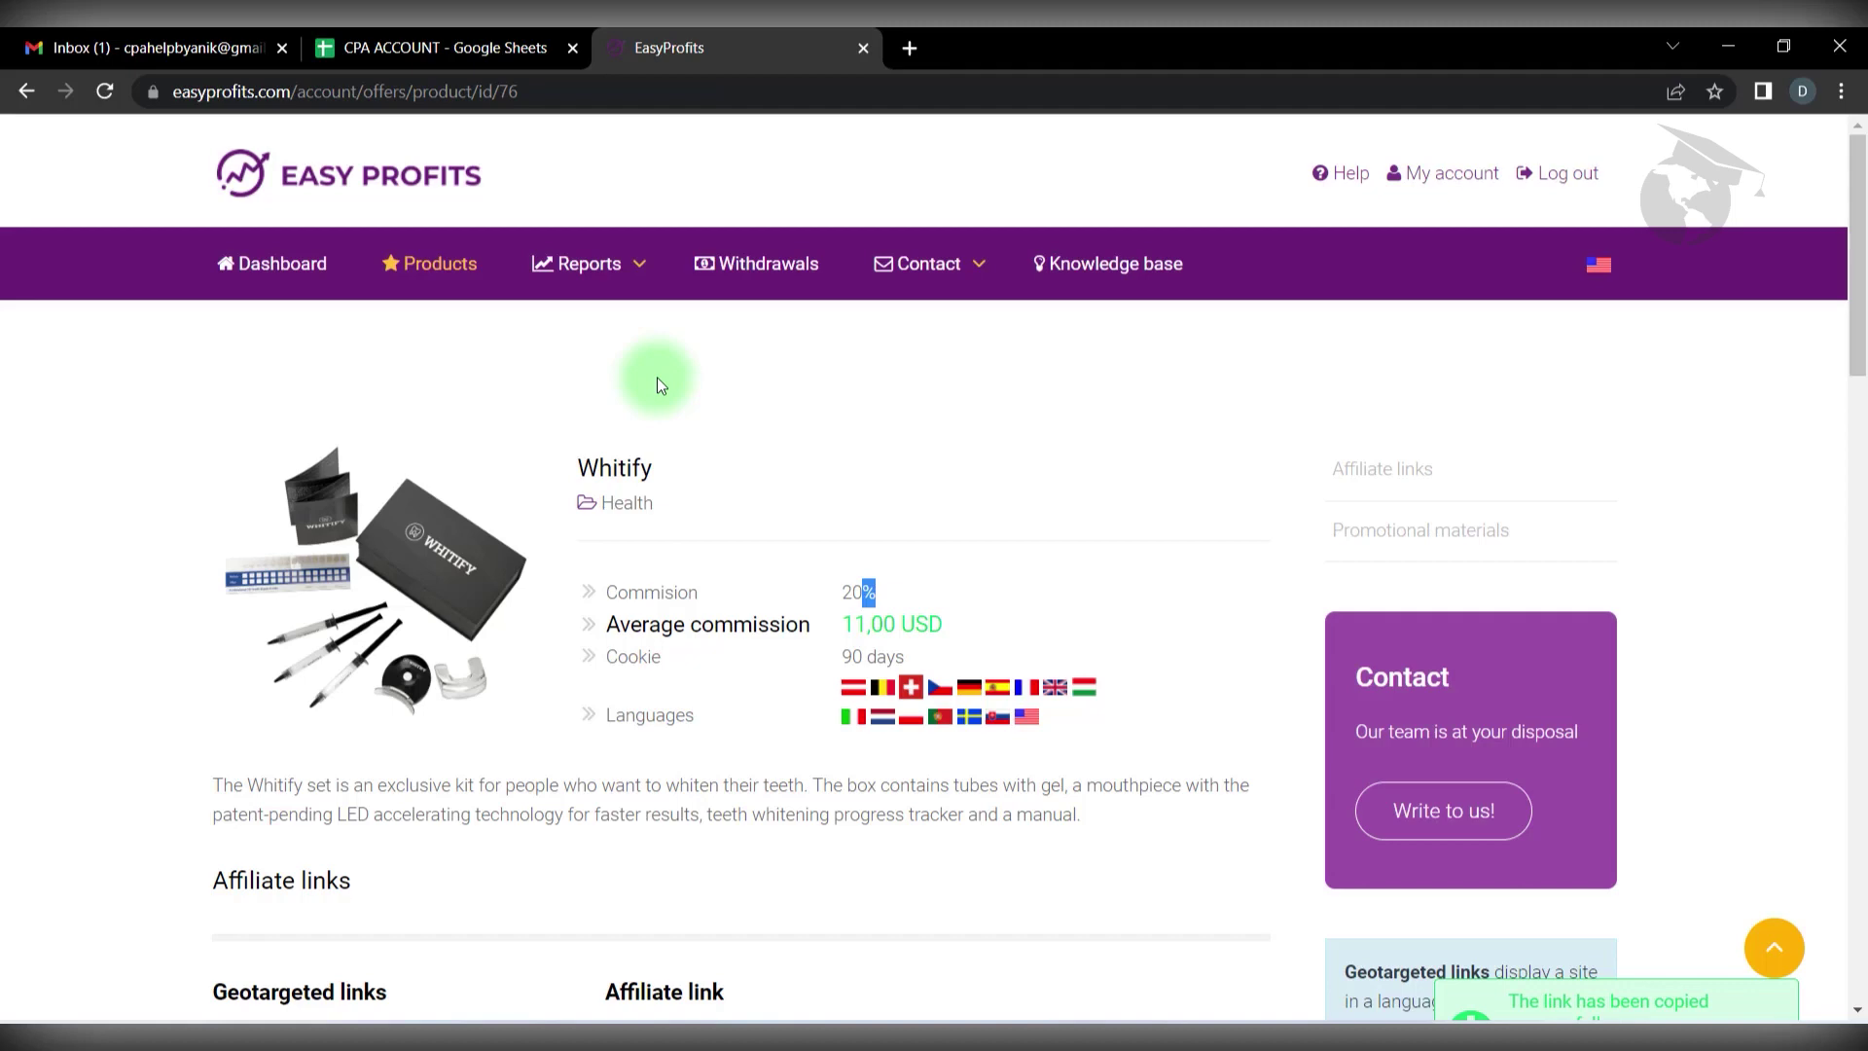
pyautogui.scroll(-7, 837, 419)
pyautogui.scroll(8, 845, 433)
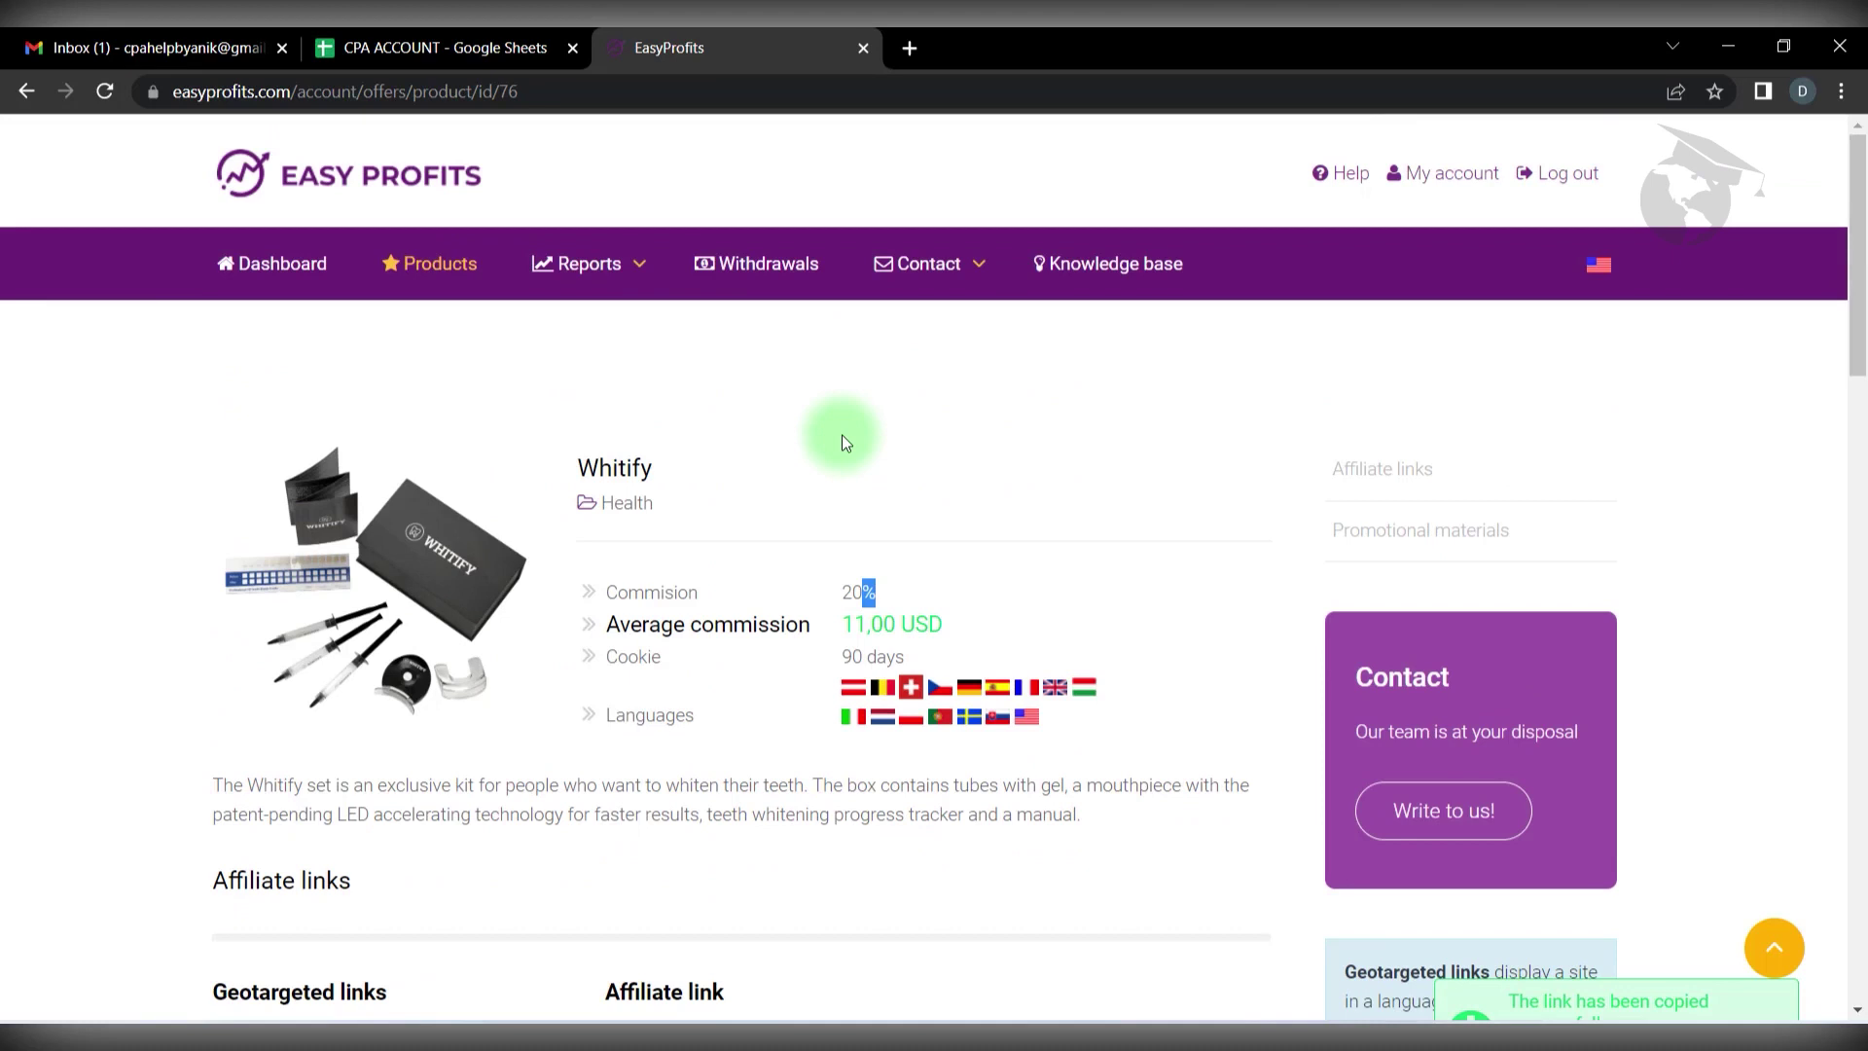
# Step: Go back to the product list and view the available report types, leaving them without choosing one
pyautogui.click(412, 263)
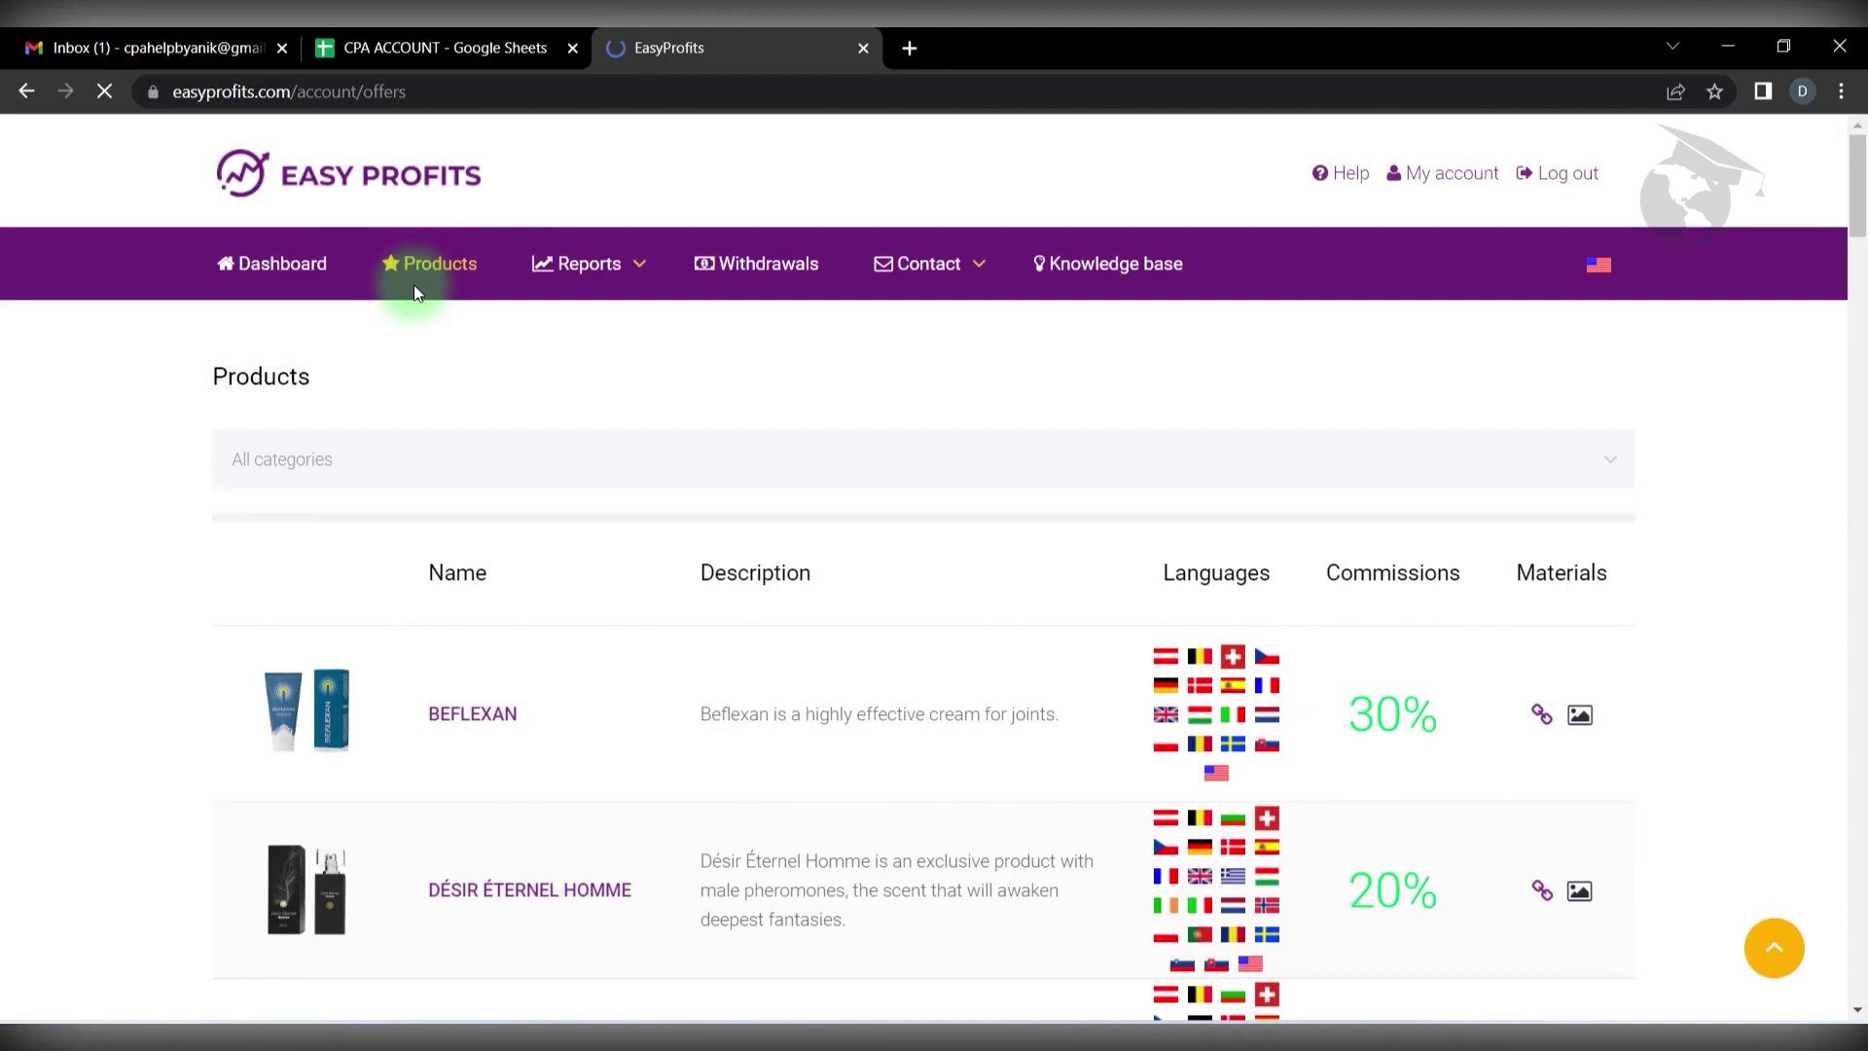
pyautogui.click(583, 263)
pyautogui.click(1796, 680)
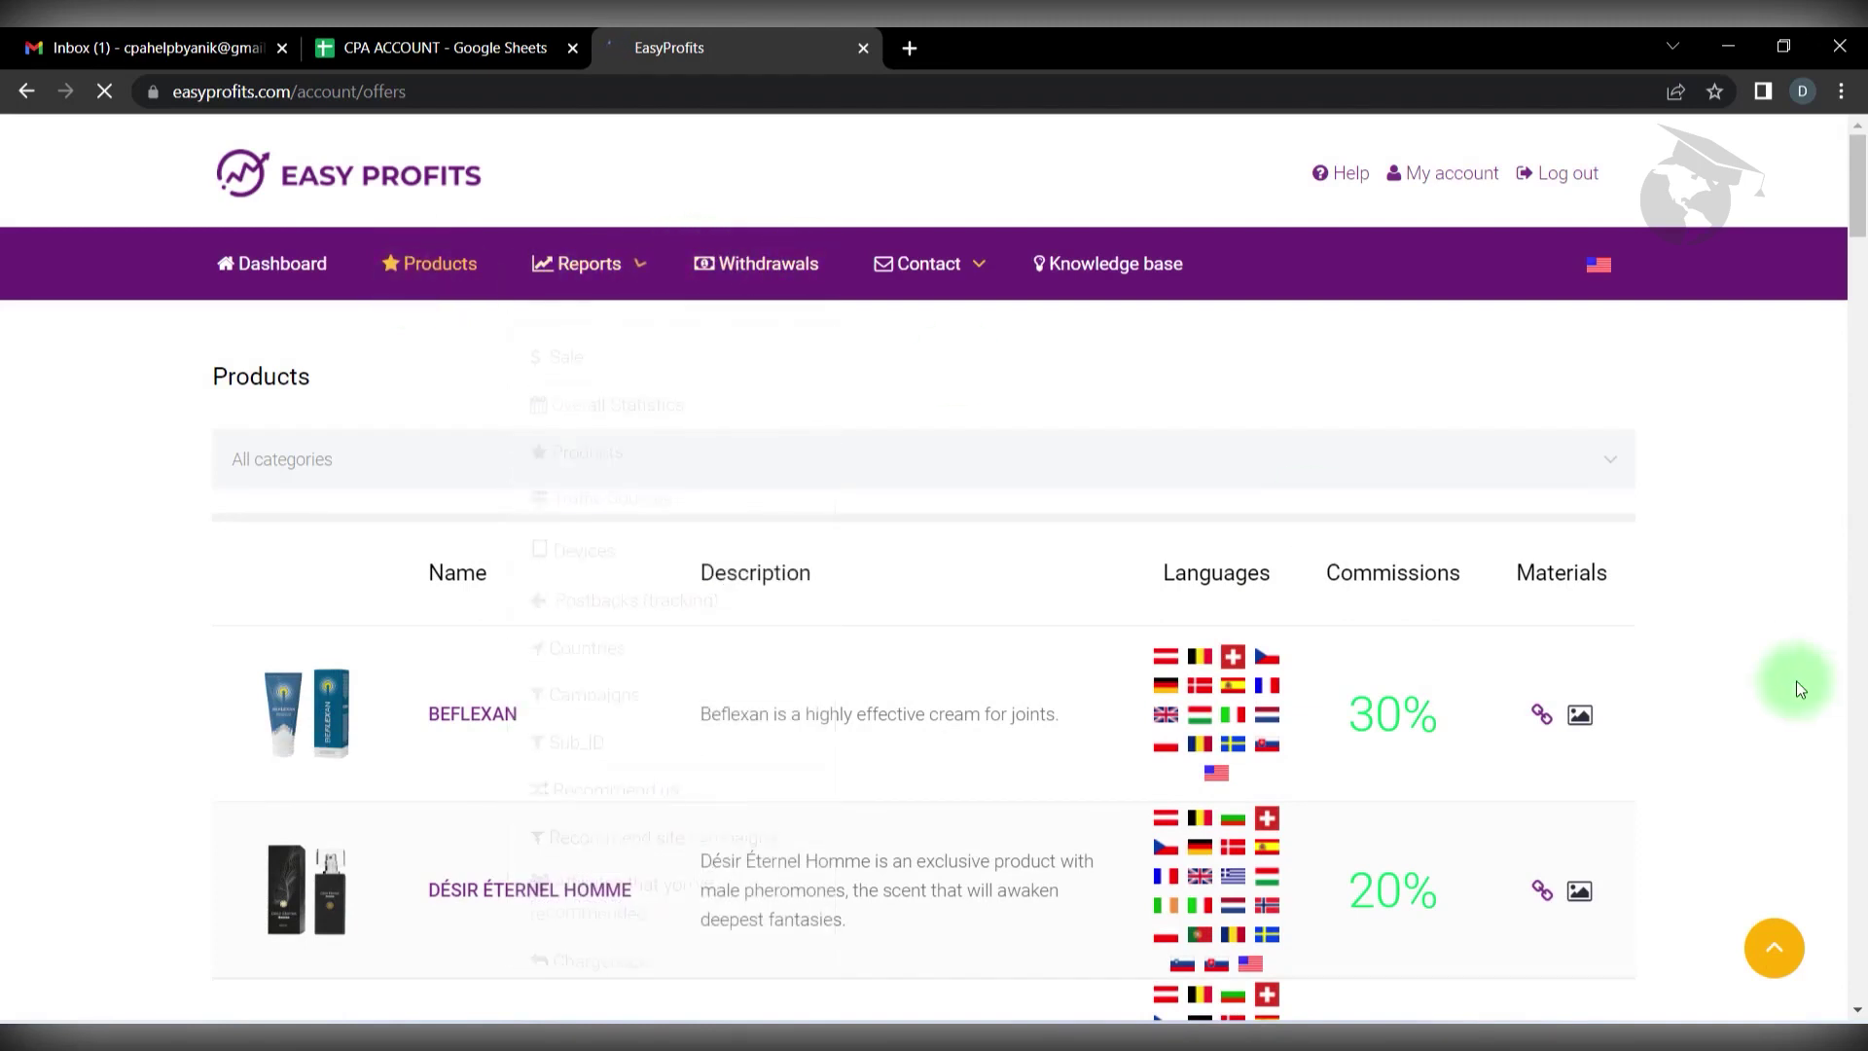